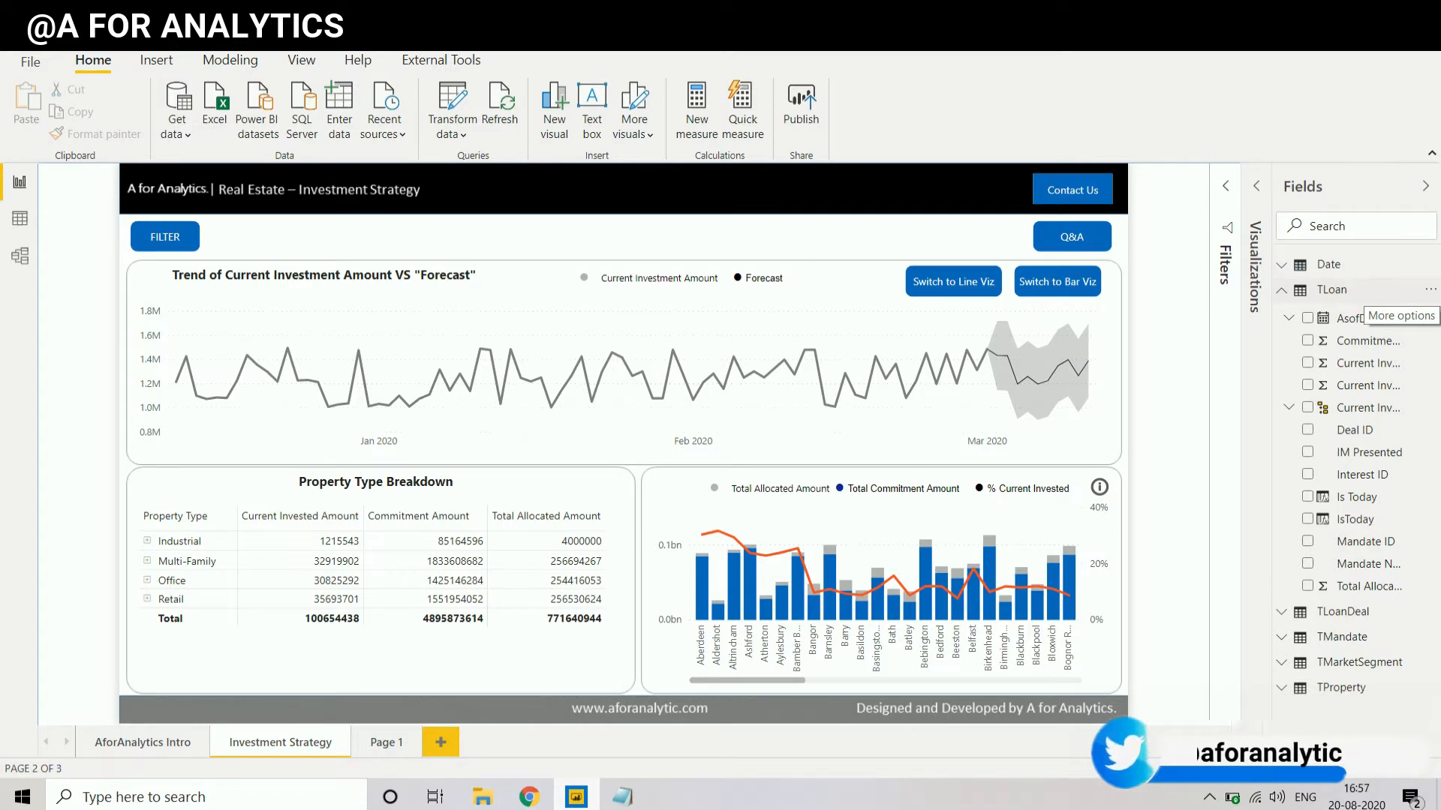
Step: Add a new calculated column named Is Today to the TLoan table
click(1431, 289)
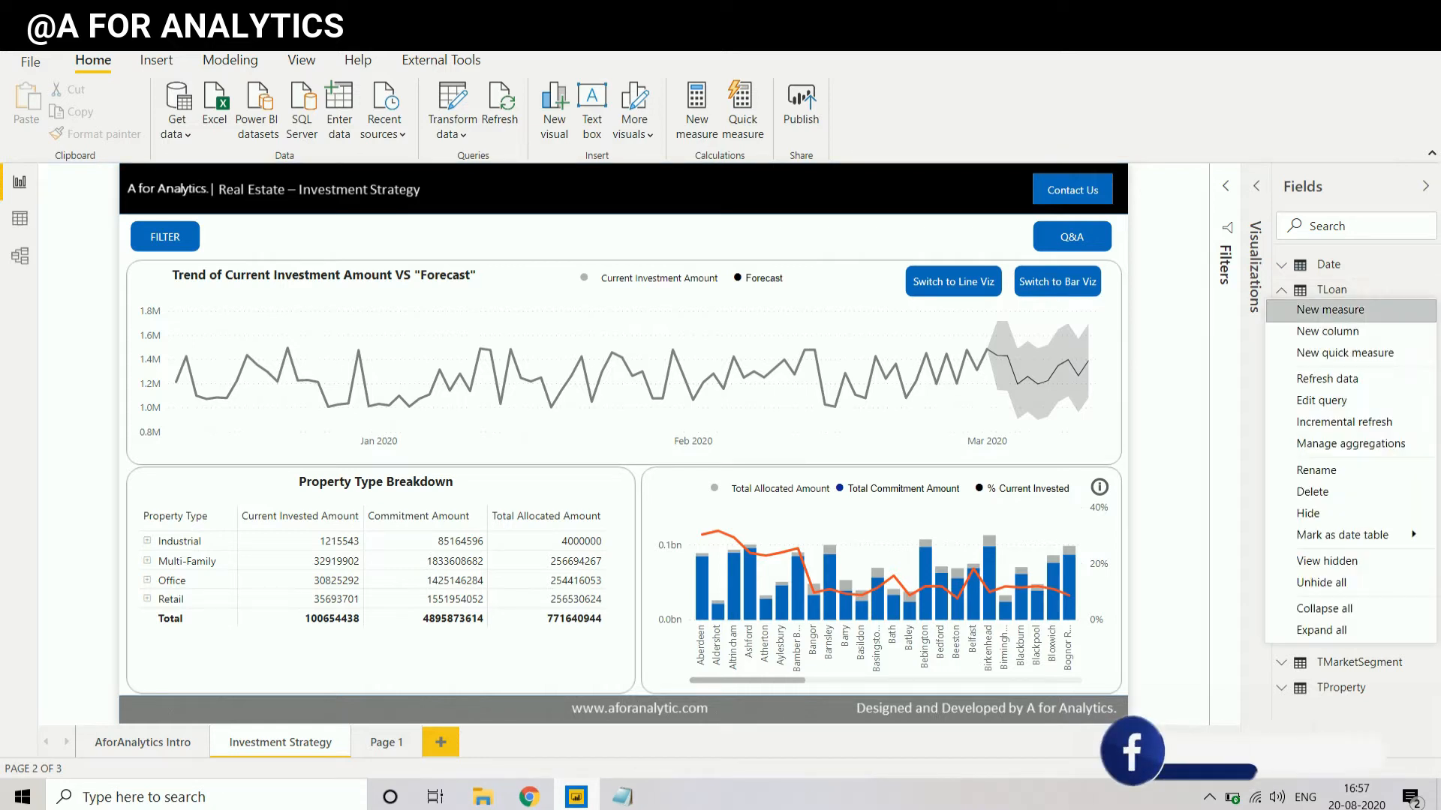
key(Escape)
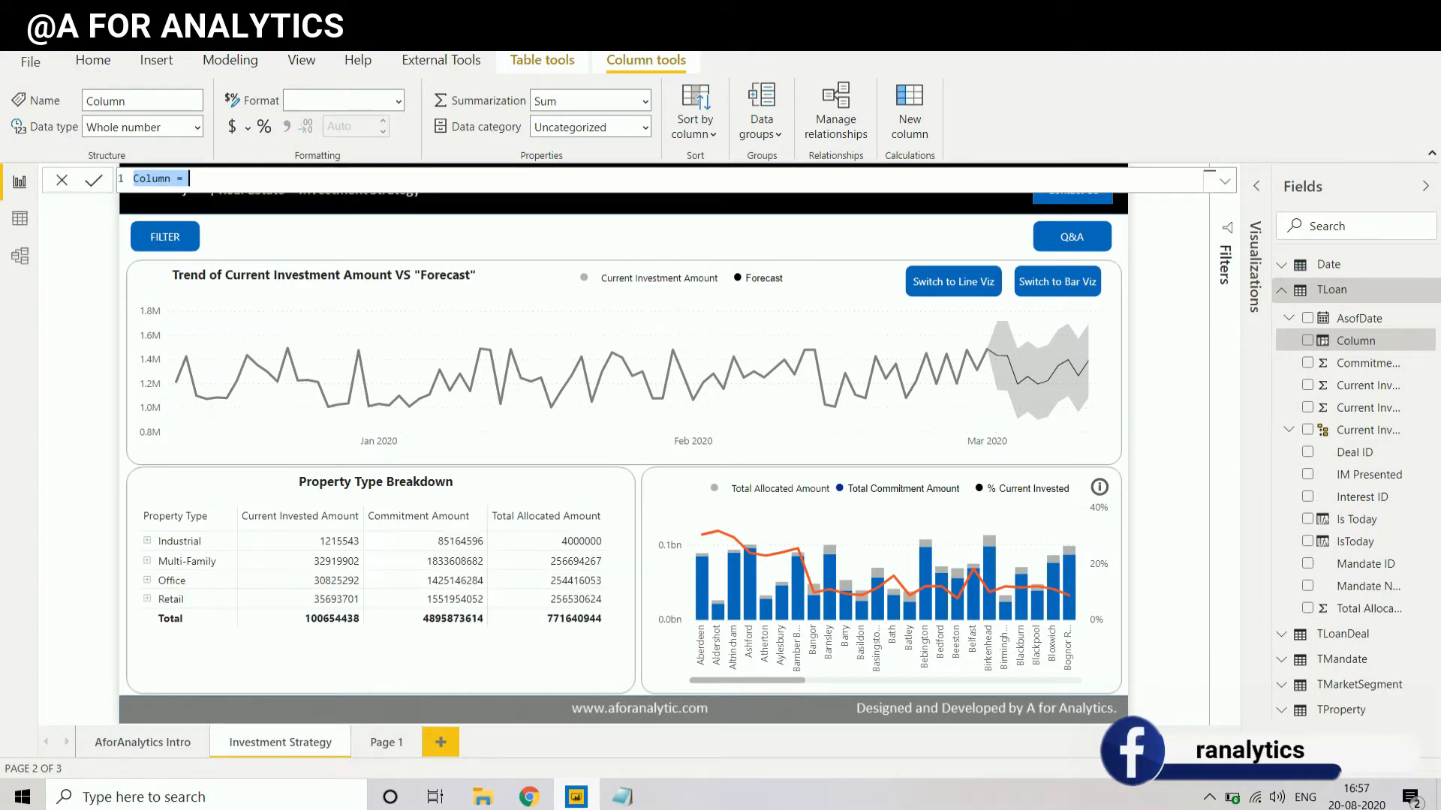
text(Is t)
key(BackSpace)
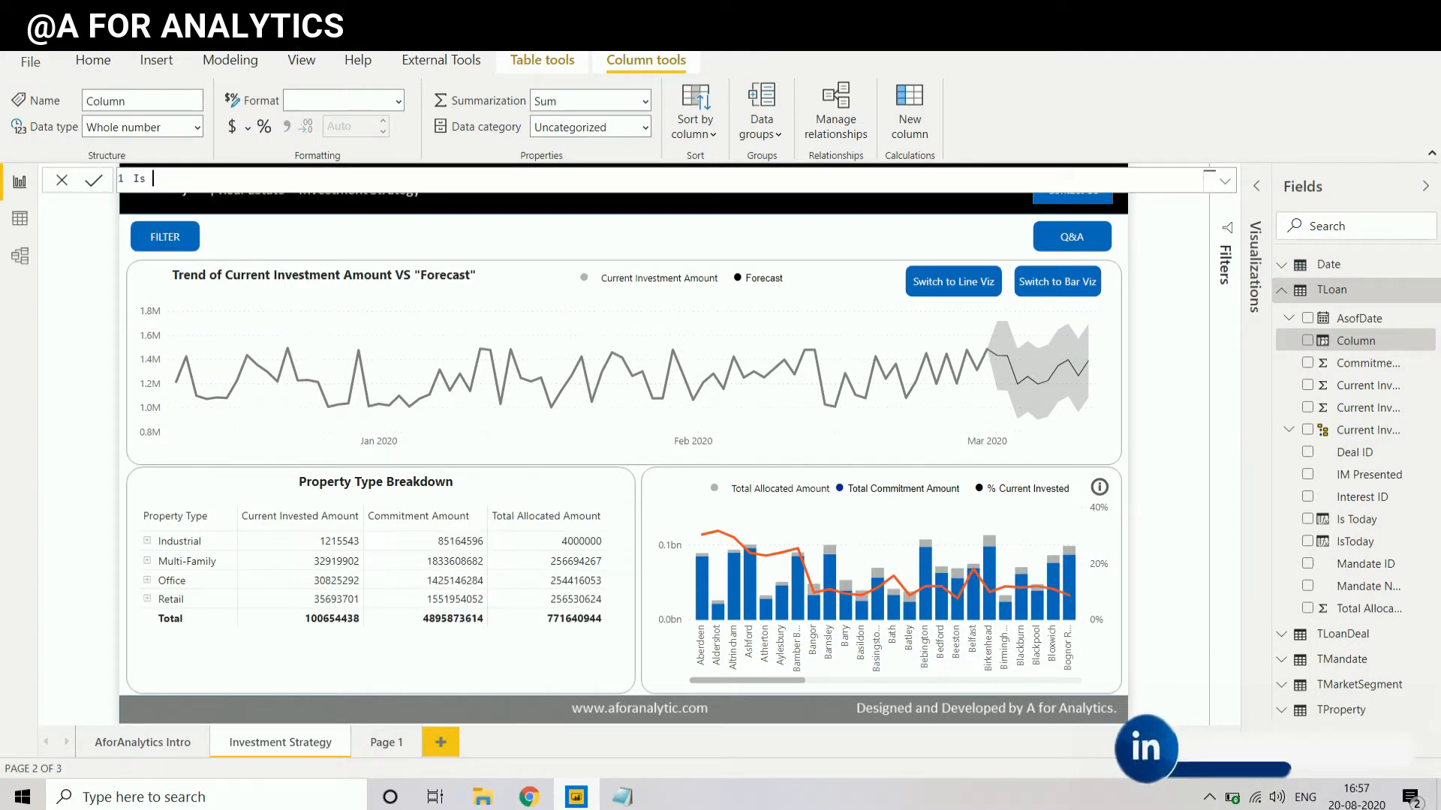
text(Today =)
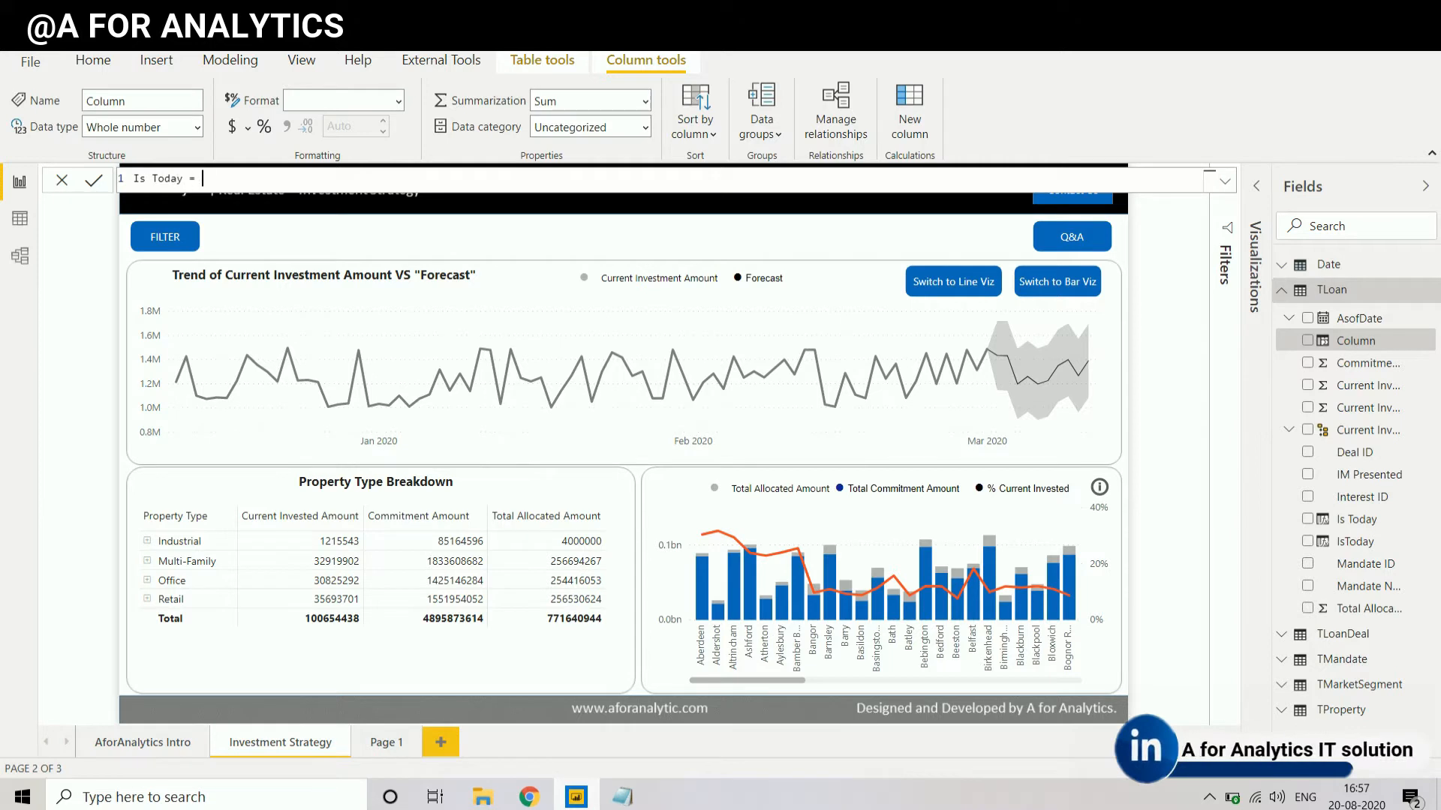
Step: Declare a variable named CurrentModelDate on a new line of the Is Today formula
key(shift+Return)
text(VAR)
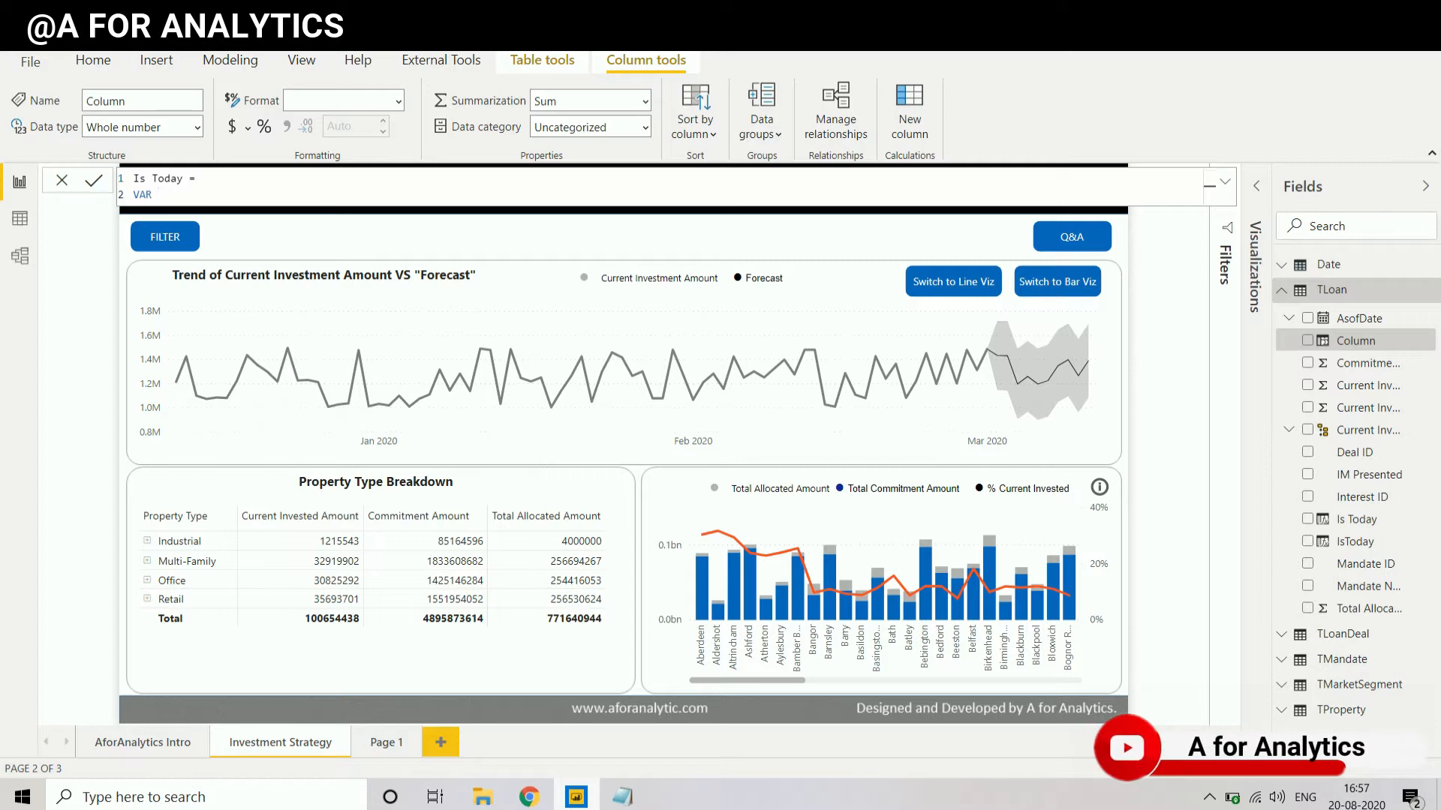
text(rentModelDat)
key(BackSpace)
key(BackSpace)
key(BackSpace)
text(ModelDa)
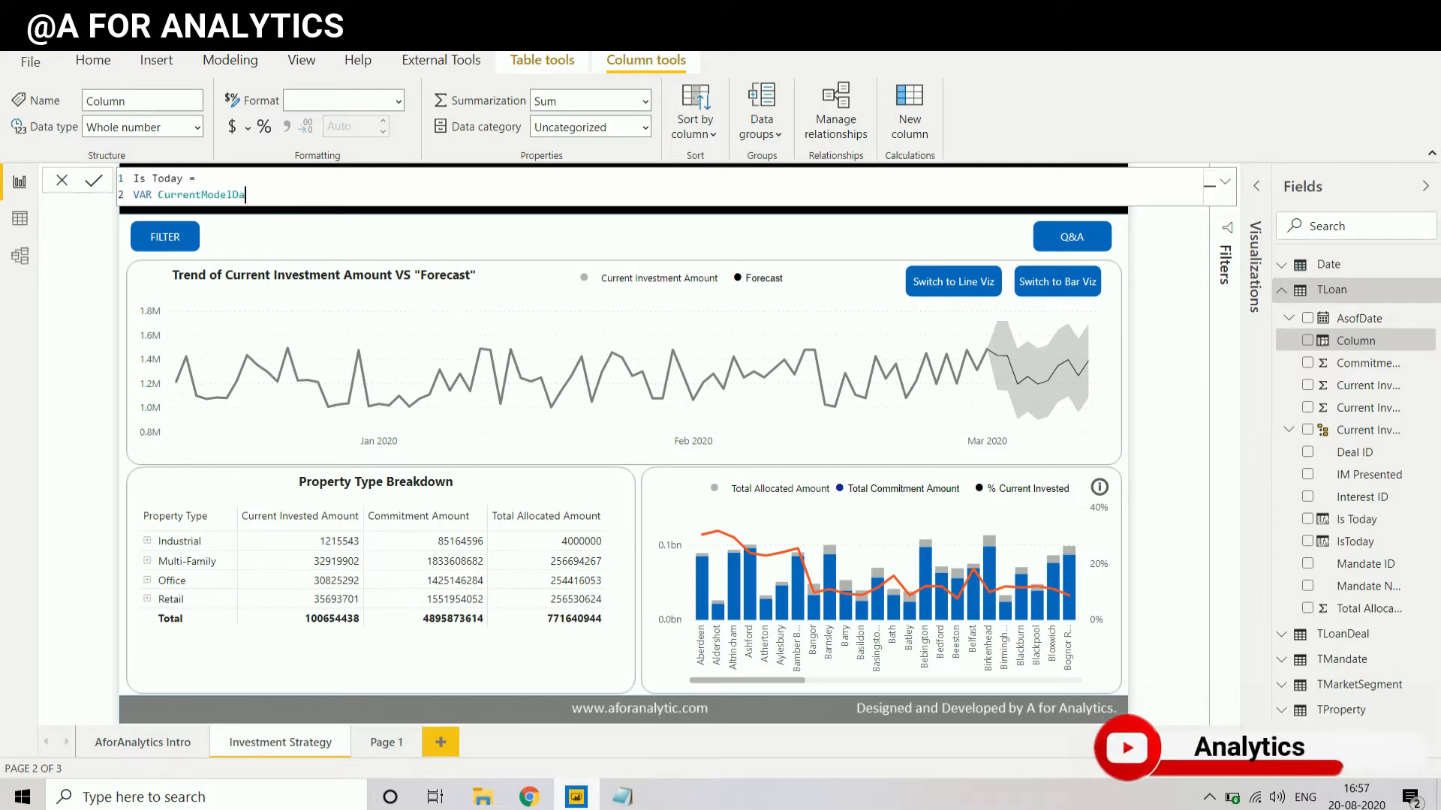
text(te = )
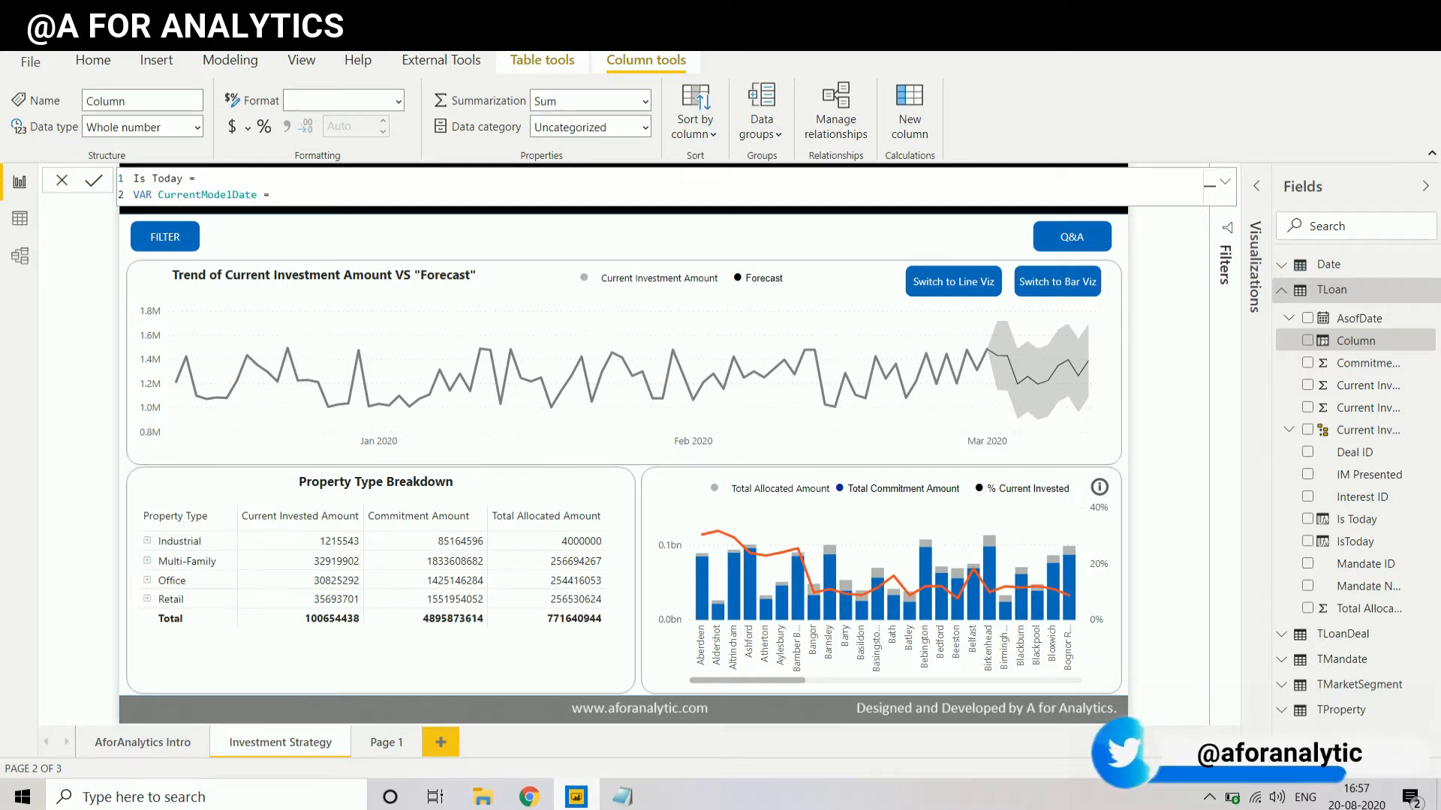
Step: Assign FORMAT(TLoan[AsofDate],"dd/mm/yyyy") to the CurrentModelDate variable
text(Fo)
key(Tab)
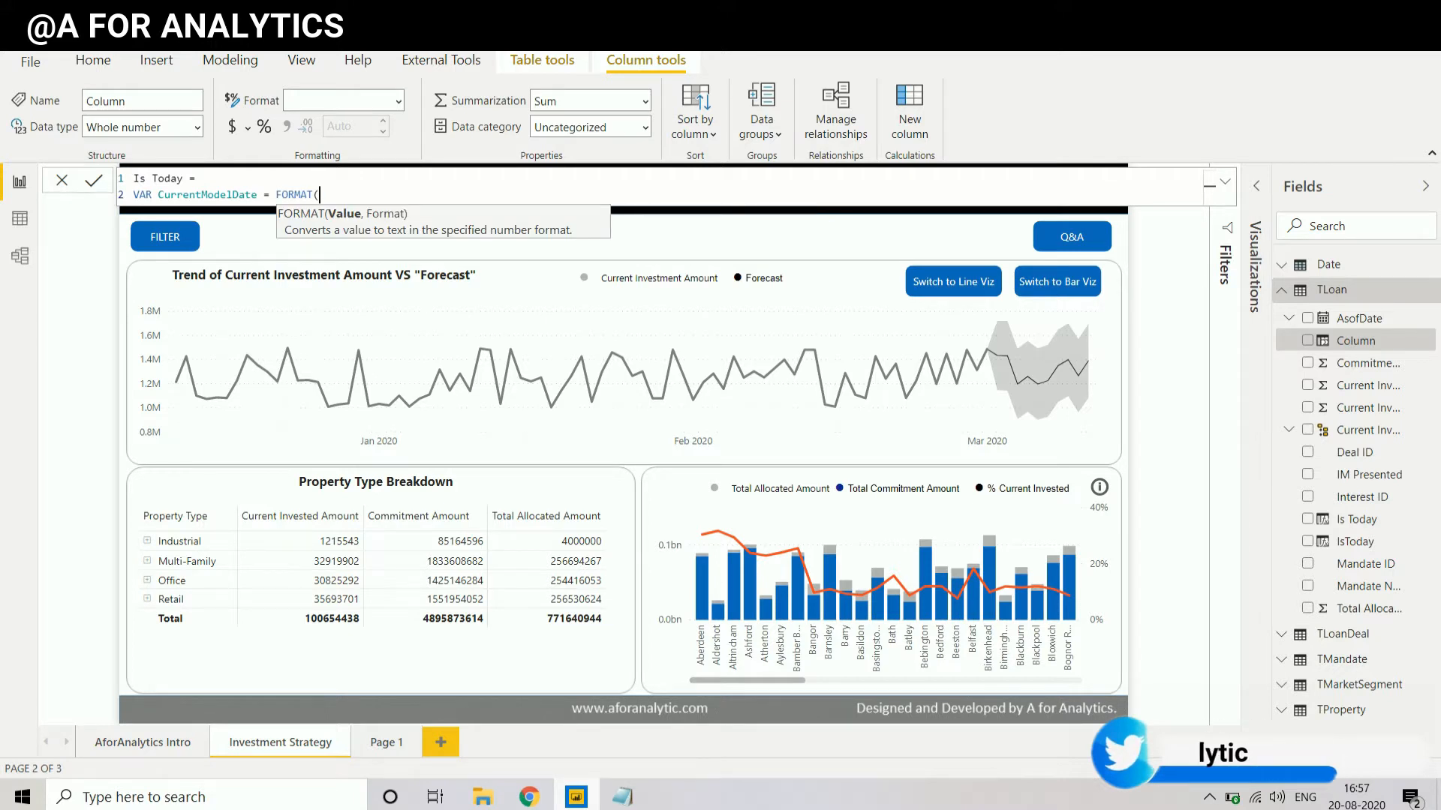
text(asofd)
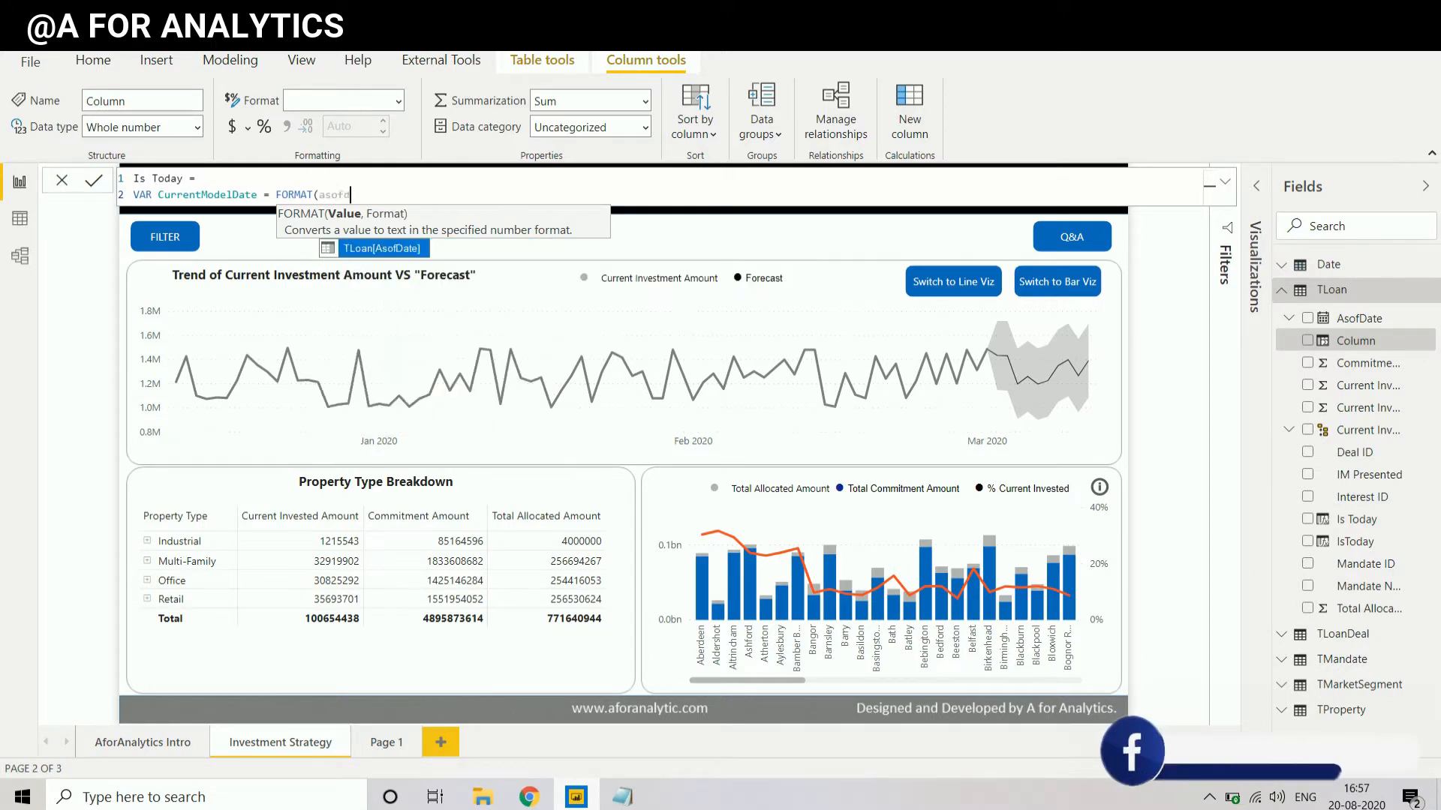
key(Tab)
text(,)
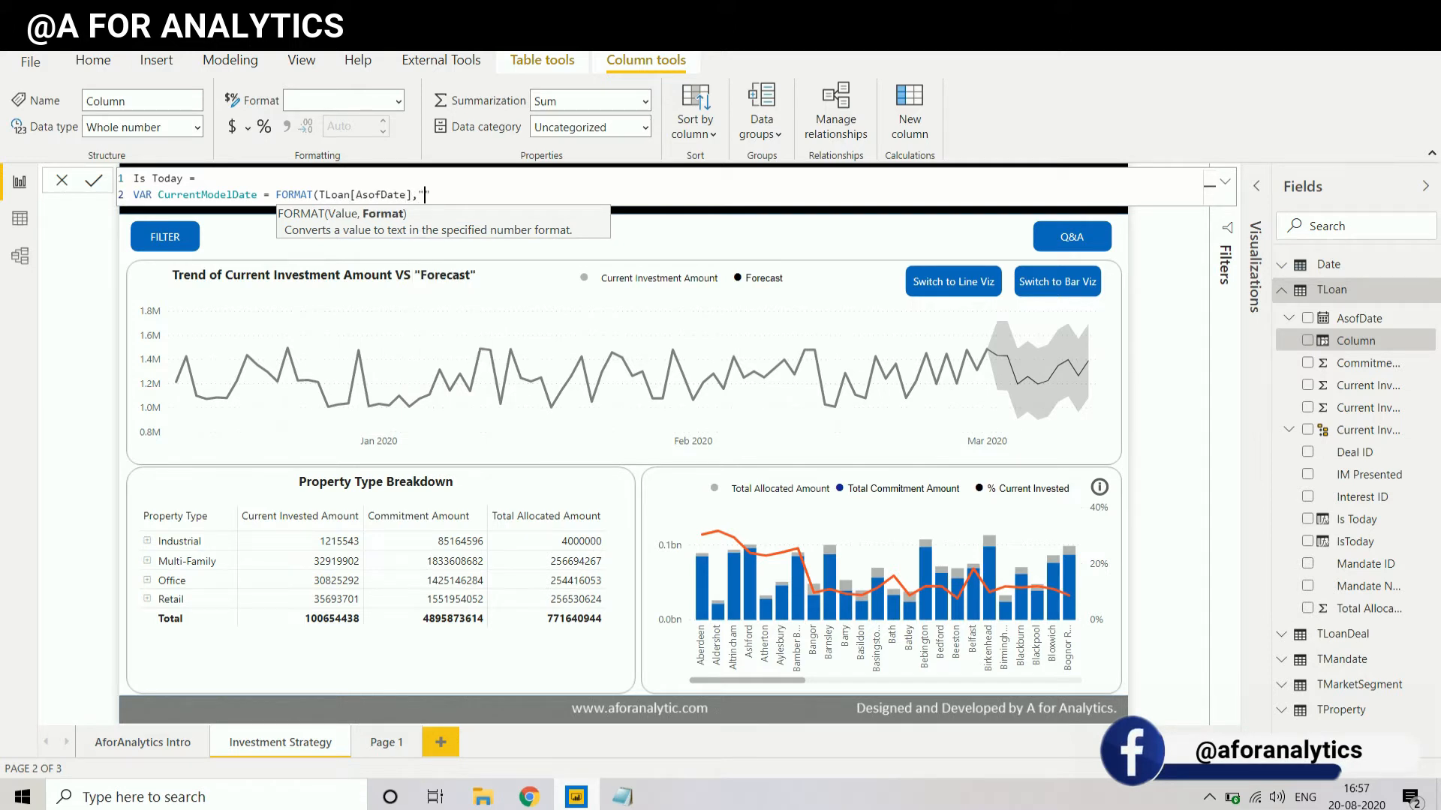
text("DD)
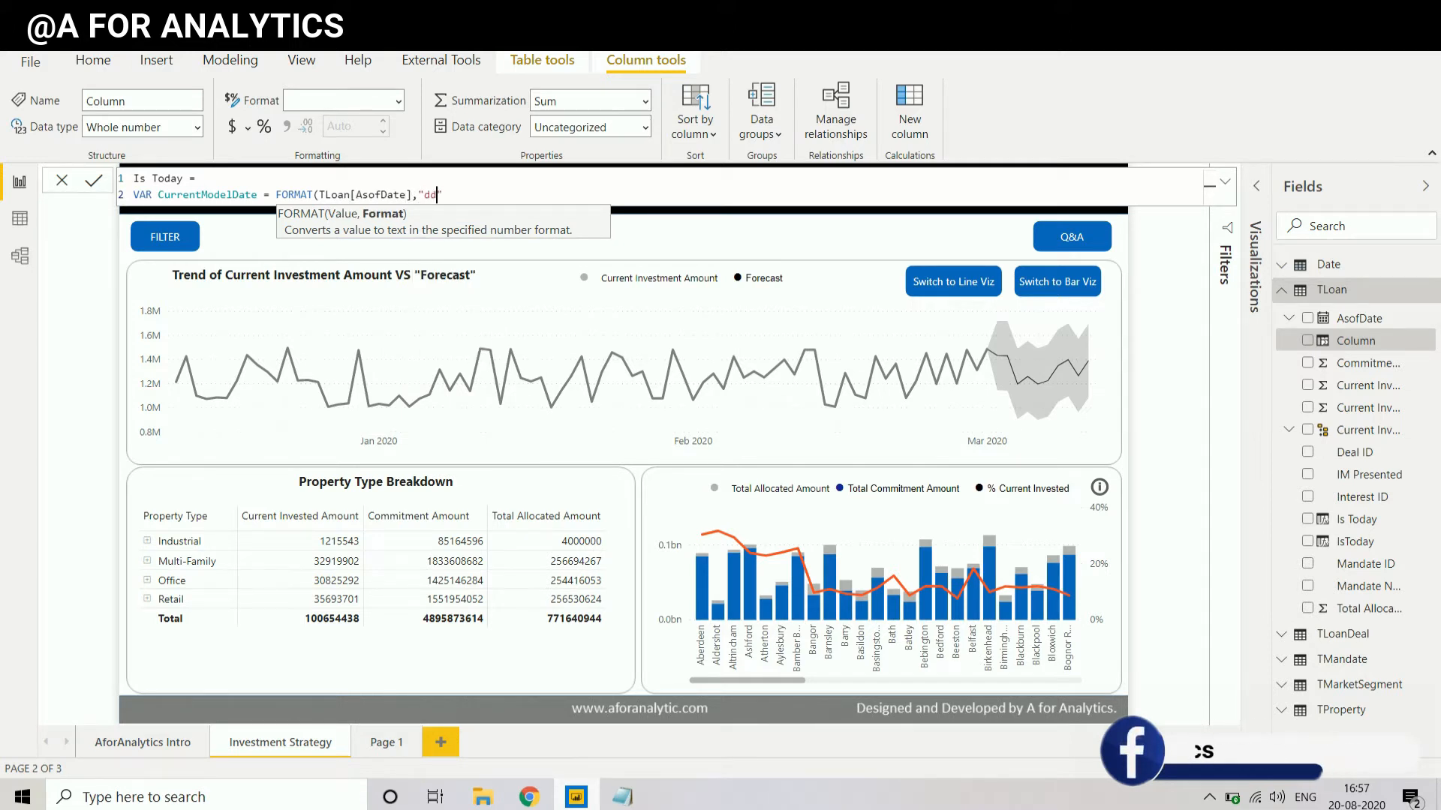
text(dd/mm)
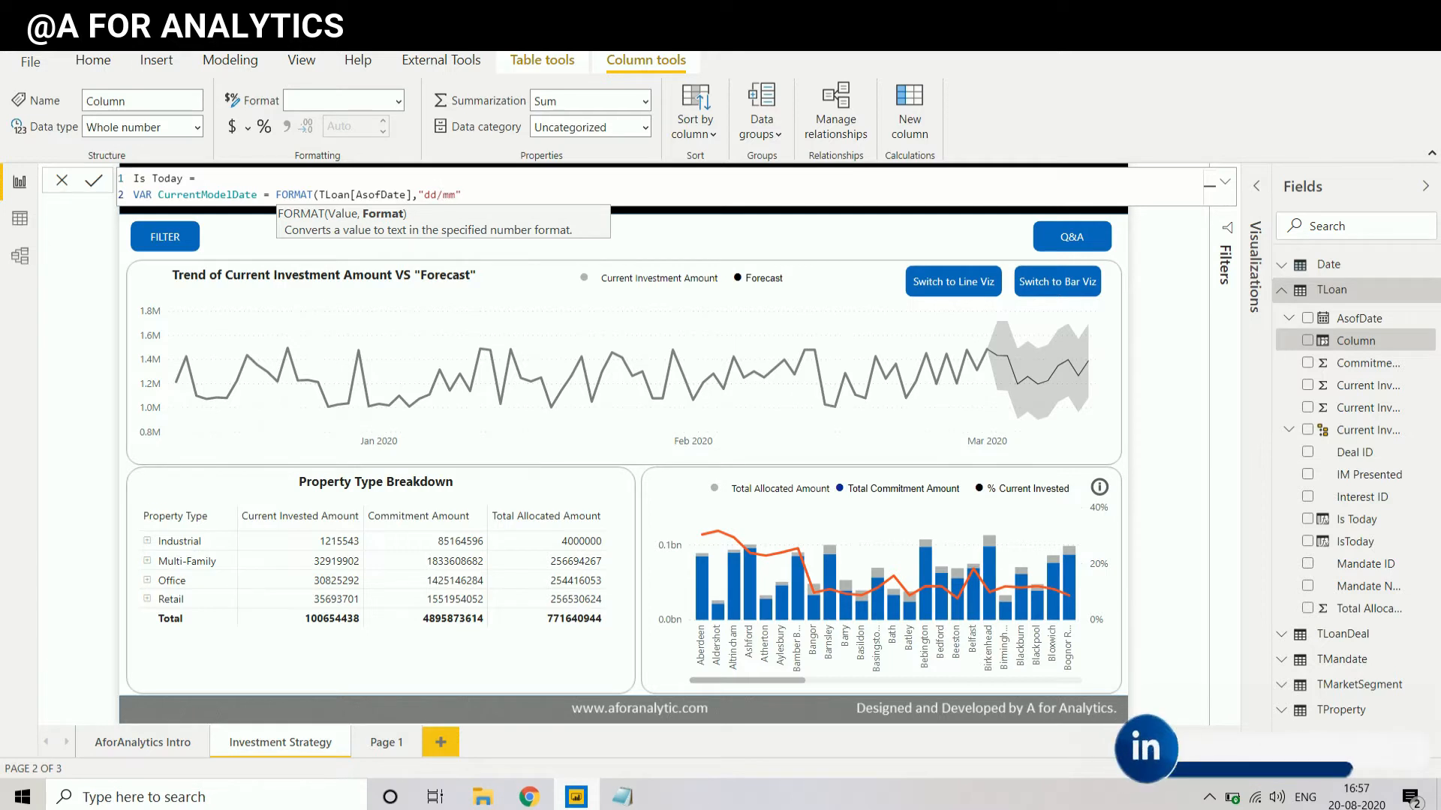
text(/yyyy)
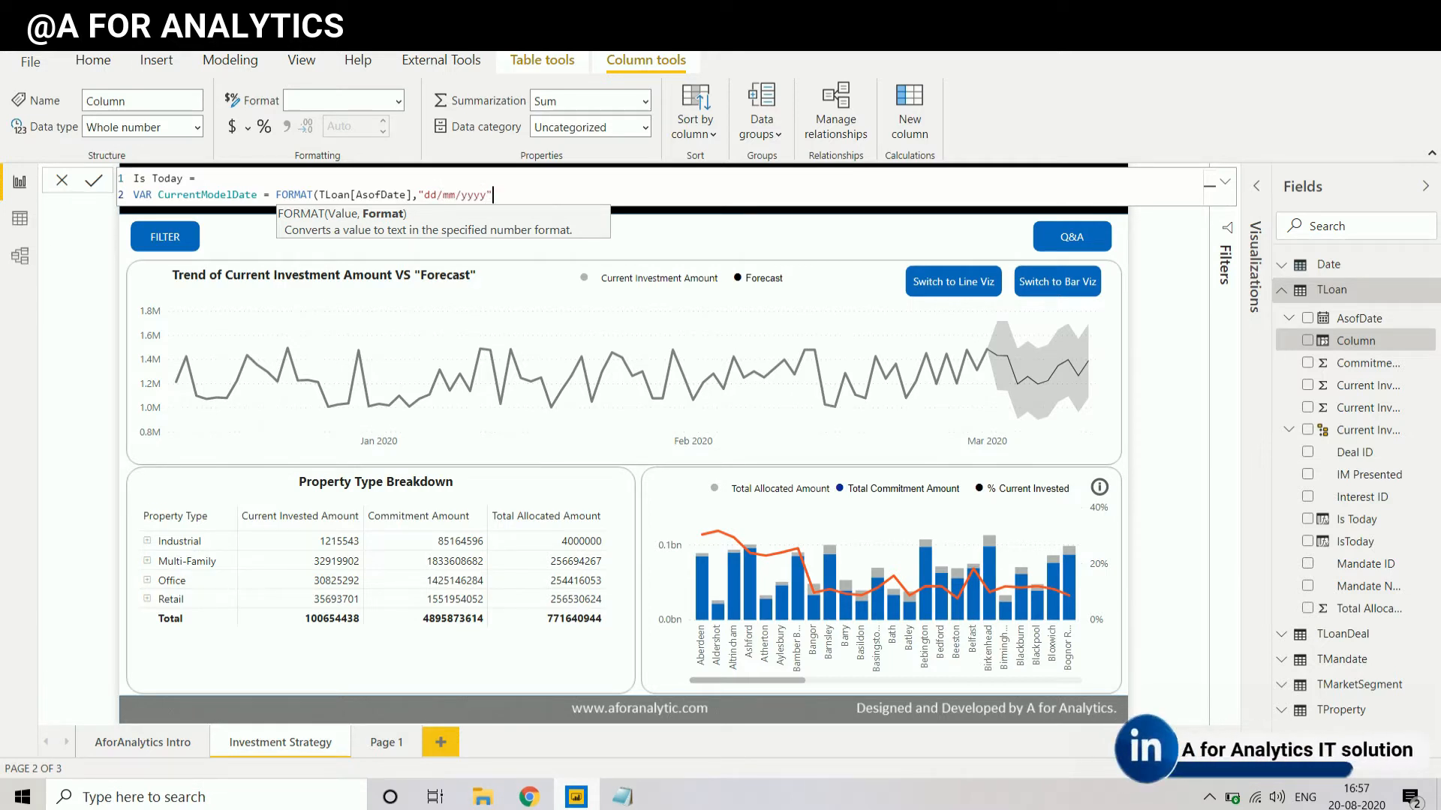
text())
Step: Add a second variable Todaydate defined as FORMAT(NOW(),"dd/mm/yyyy") on the following line
key(shift+Return)
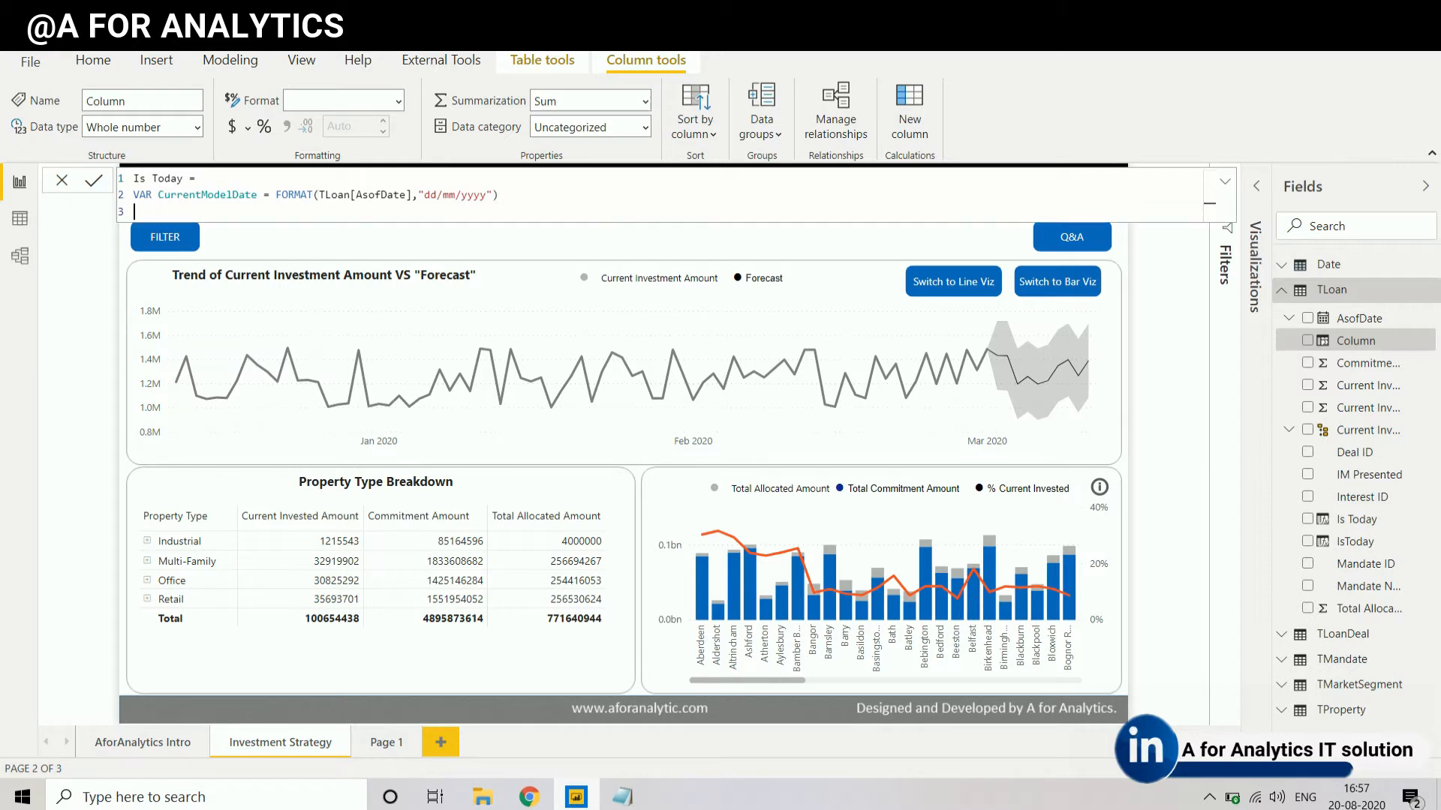
text(VAR Todays)
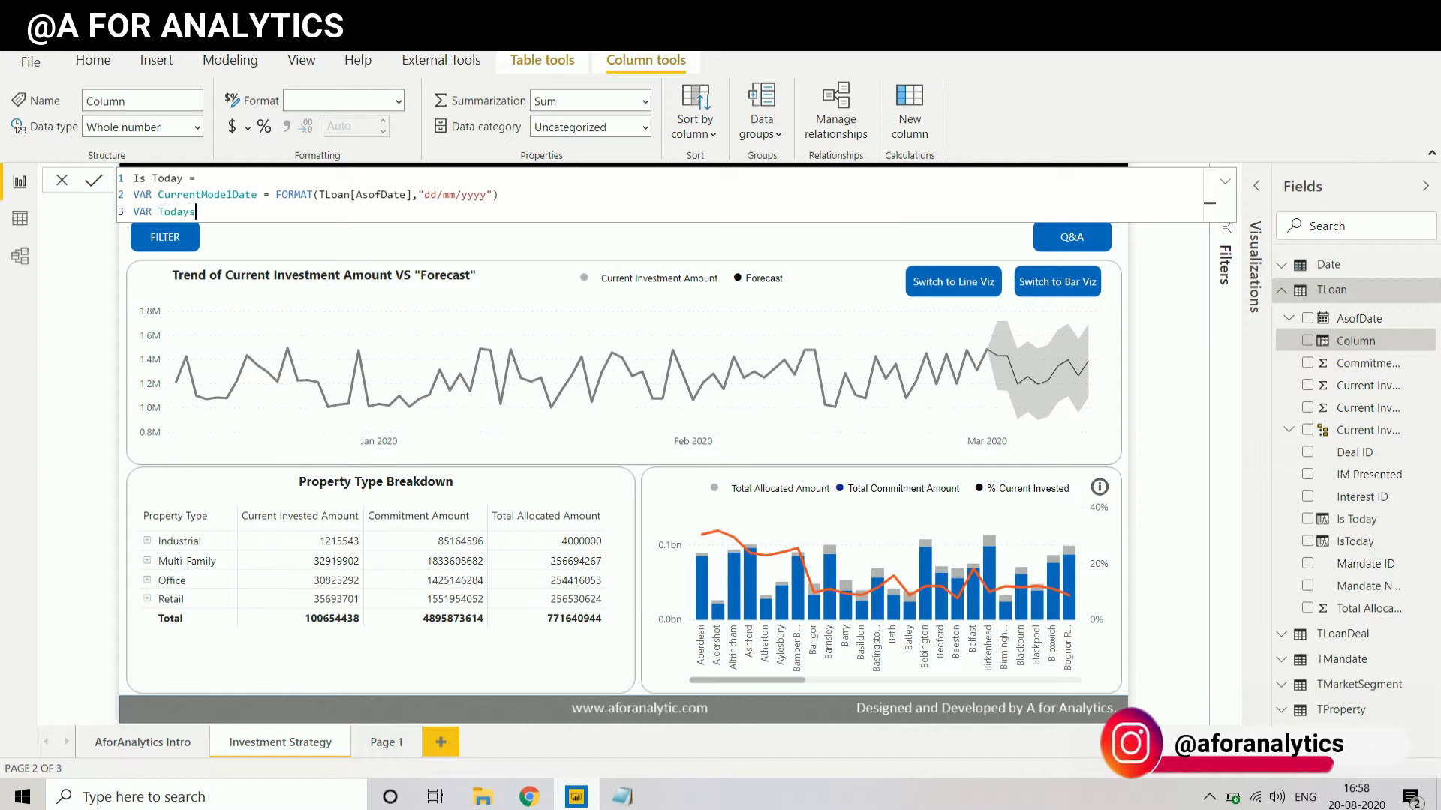
key(BackSpace)
text(date)
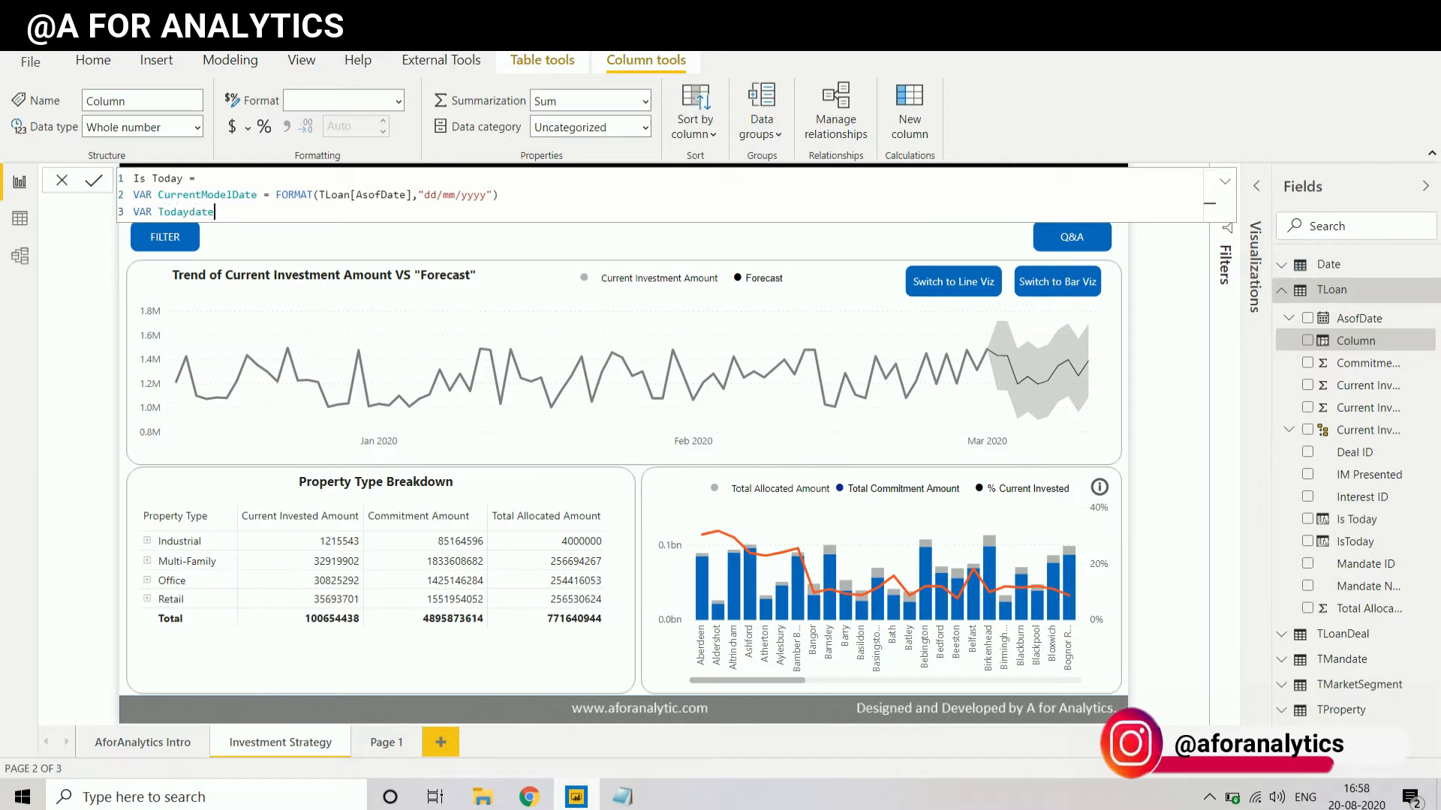
text( = )
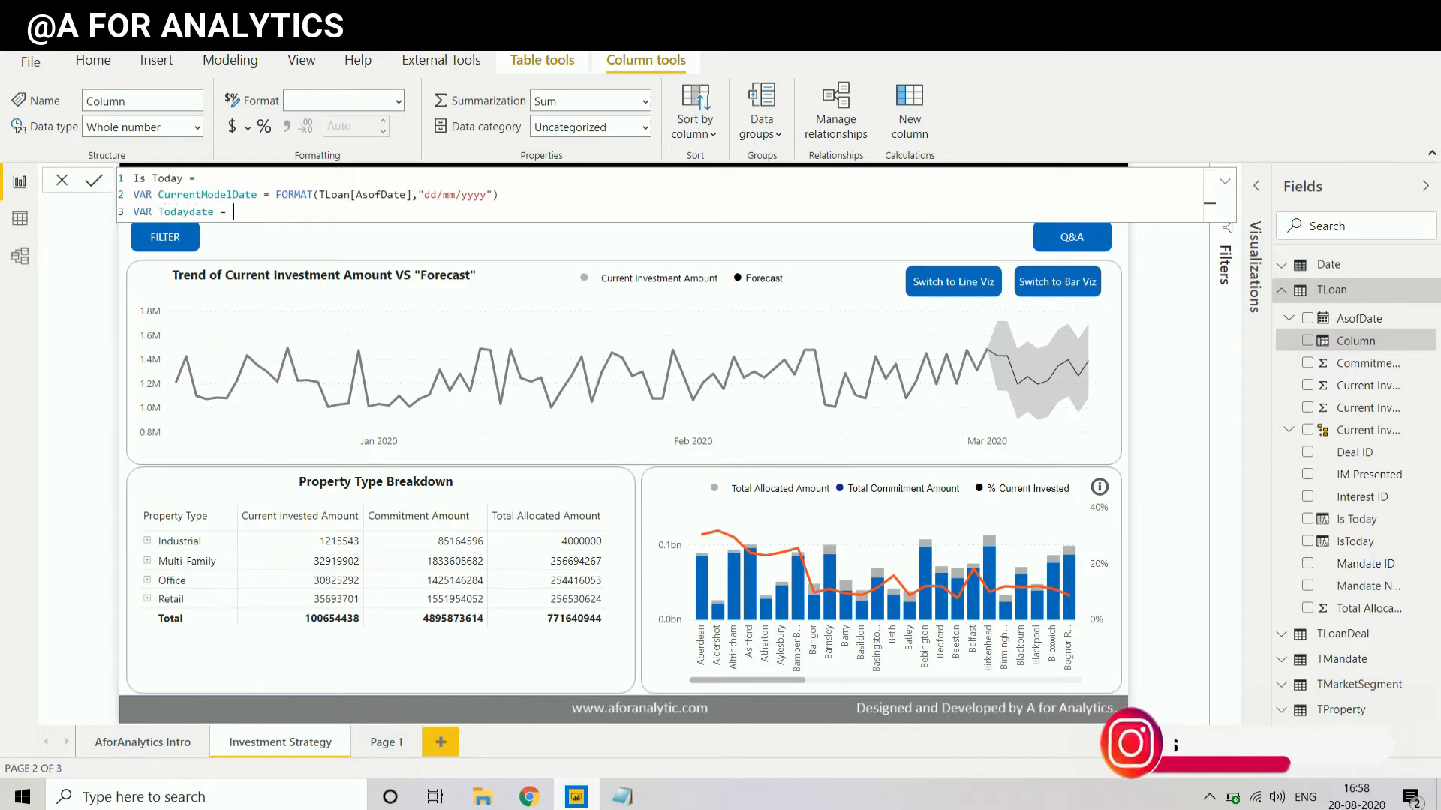
text(FORMAT()
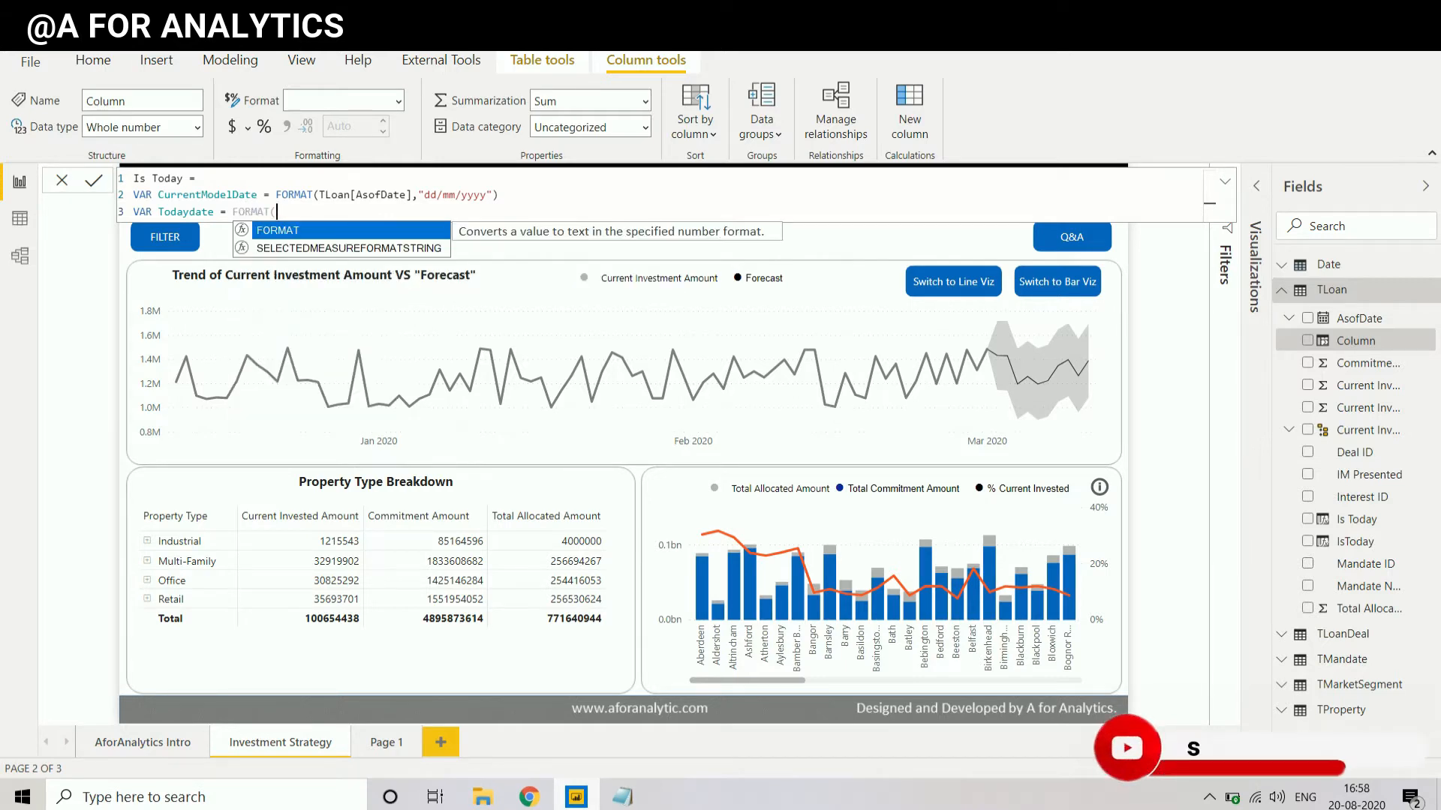
text(NOW())
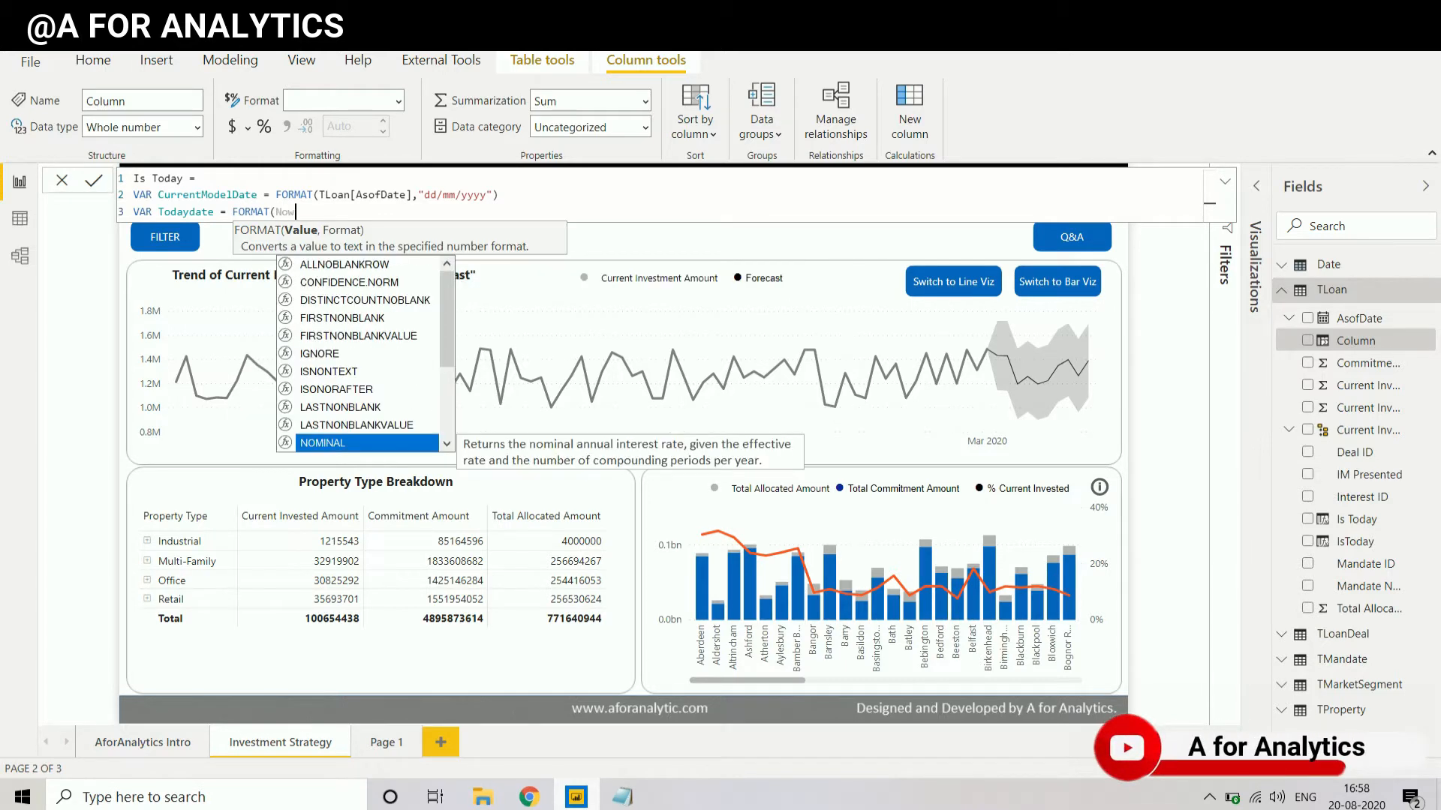
text(,)
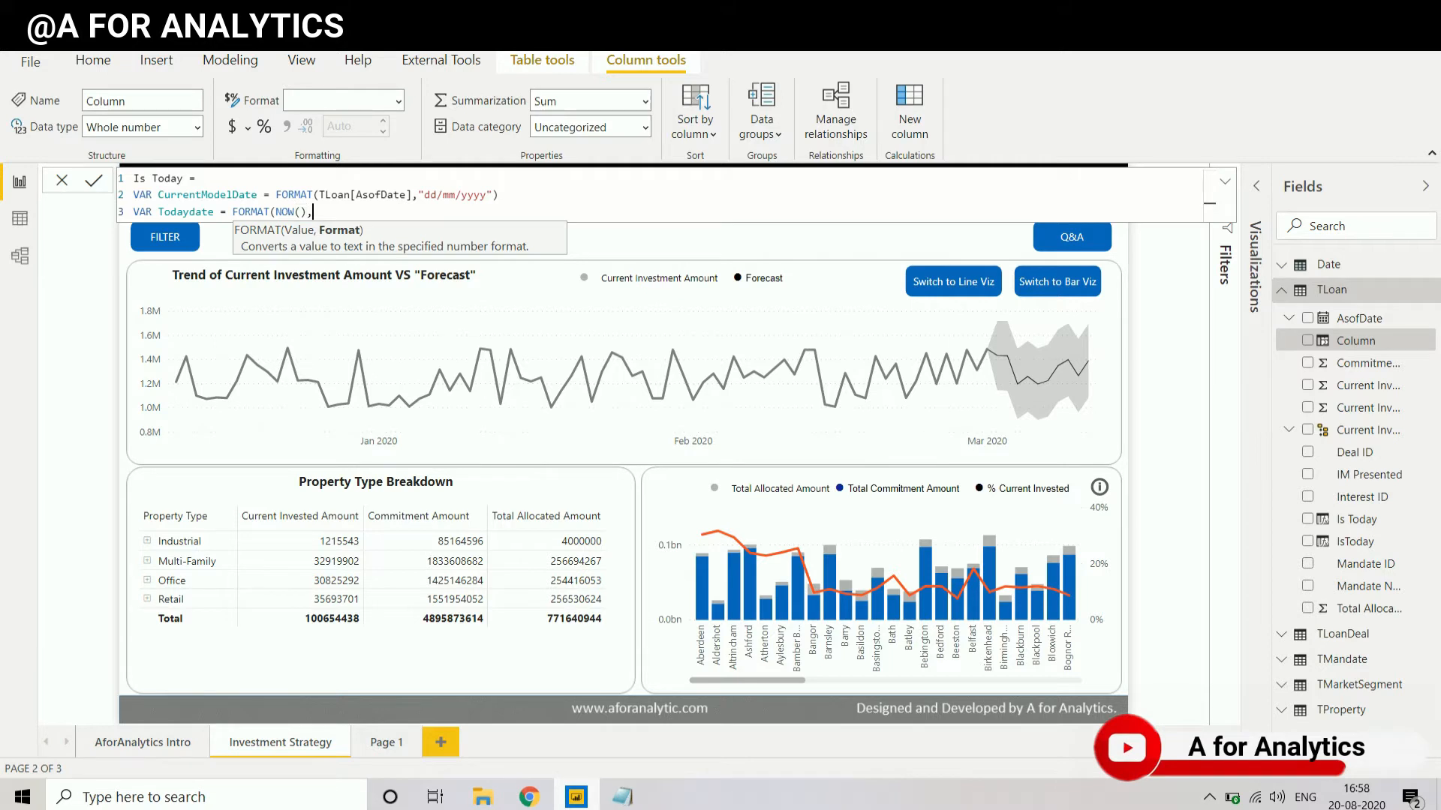
text("")
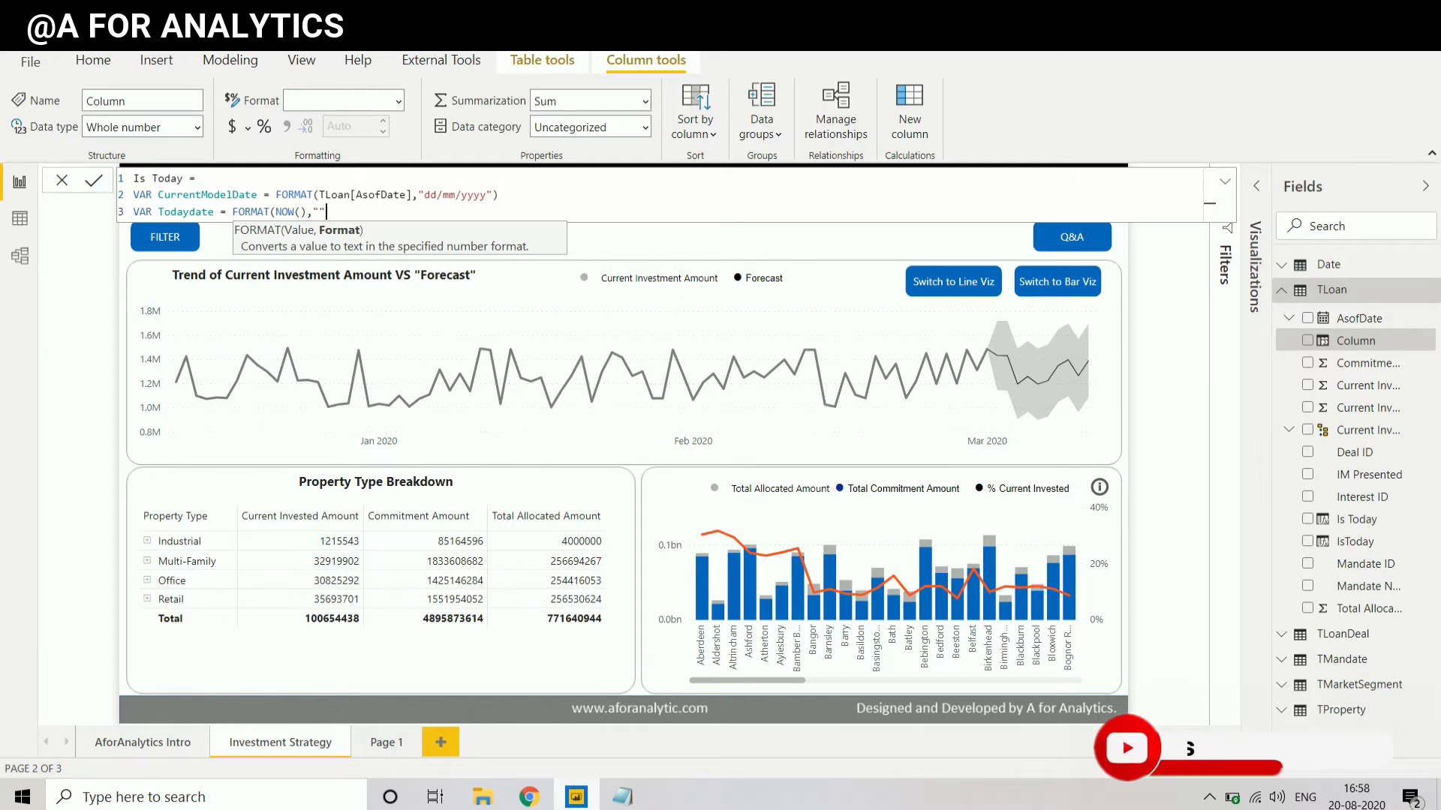
text(dd/mm/yyy)
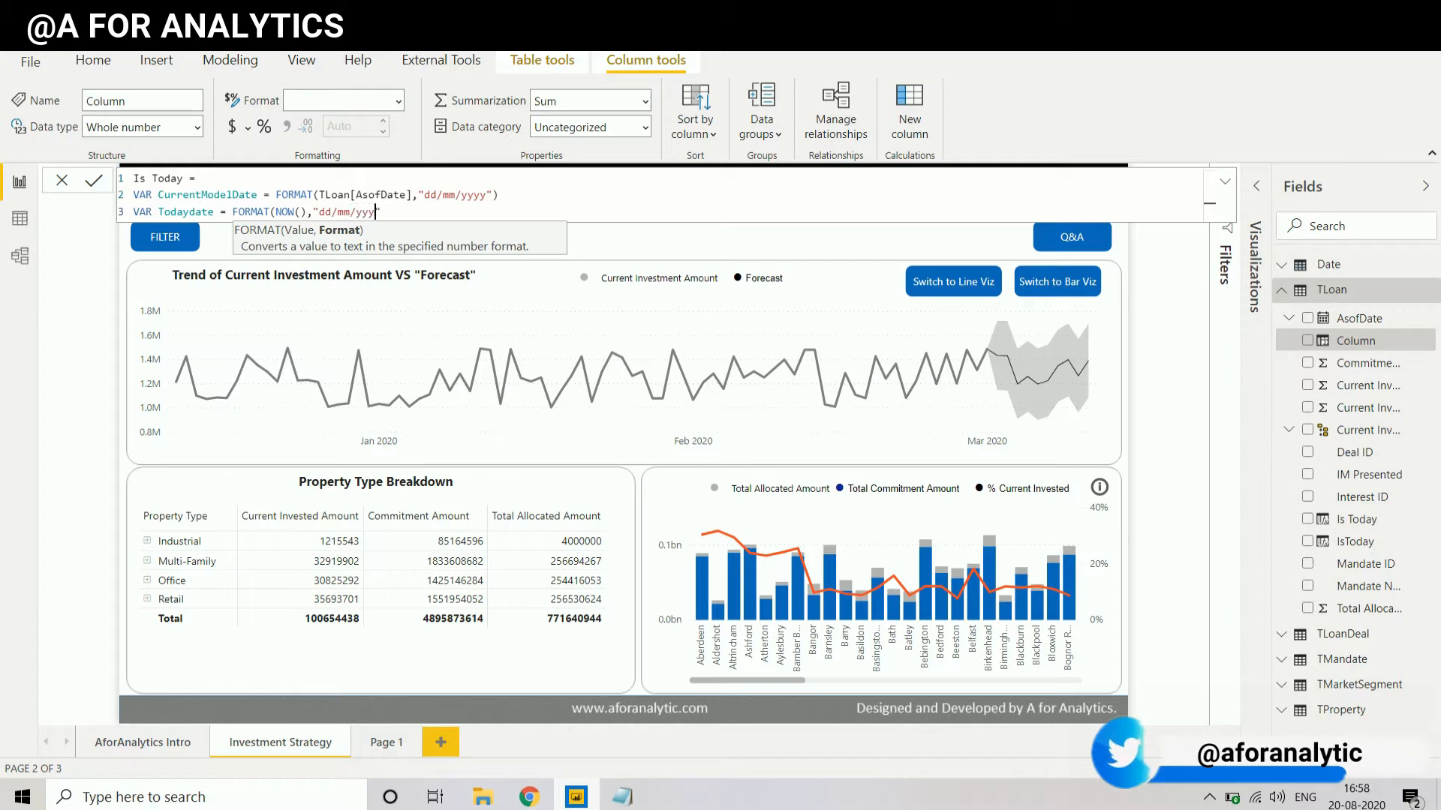
text(y))
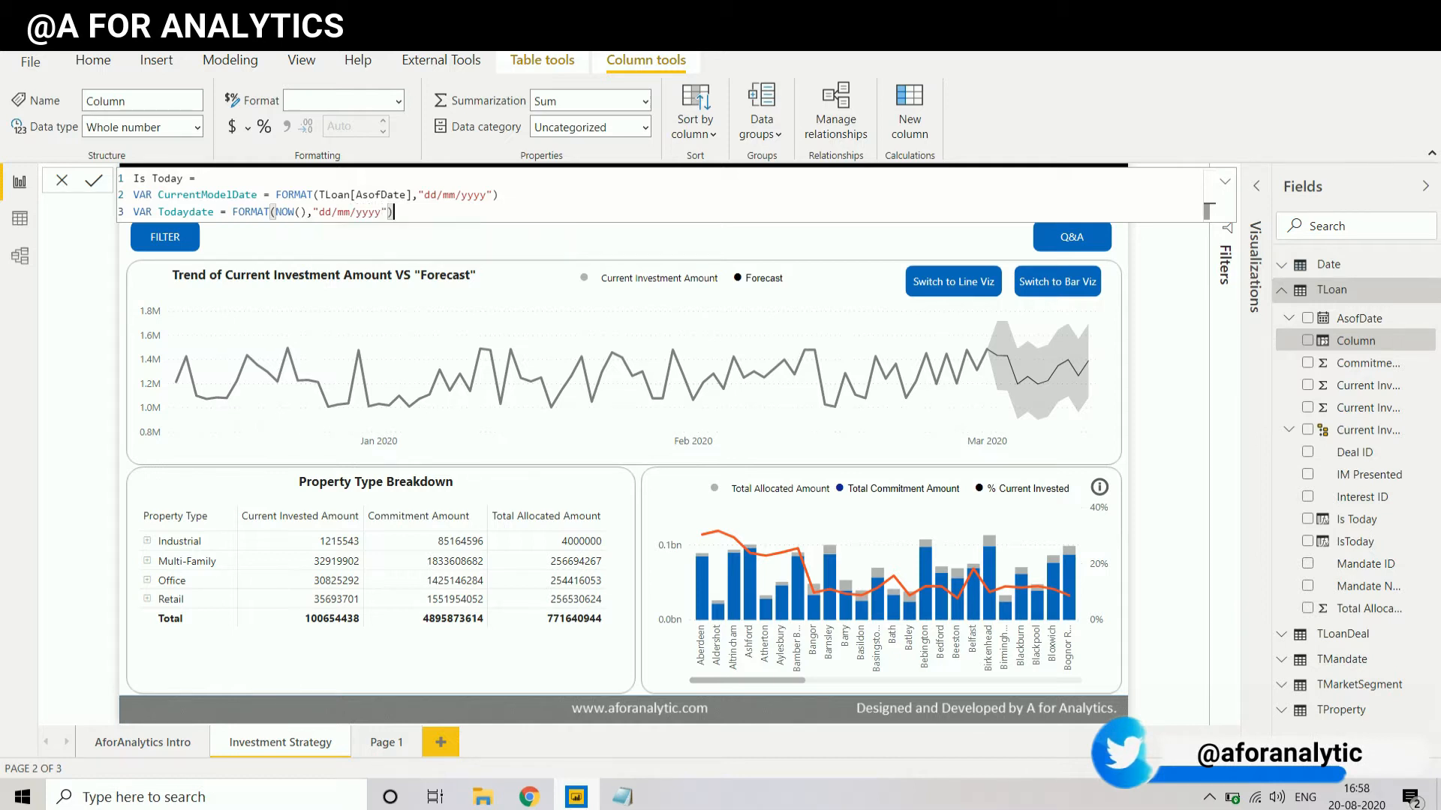
Step: Add a RETURN section with an IF function testing whether Todaydate = CurrentModelDate
key(shift+Return)
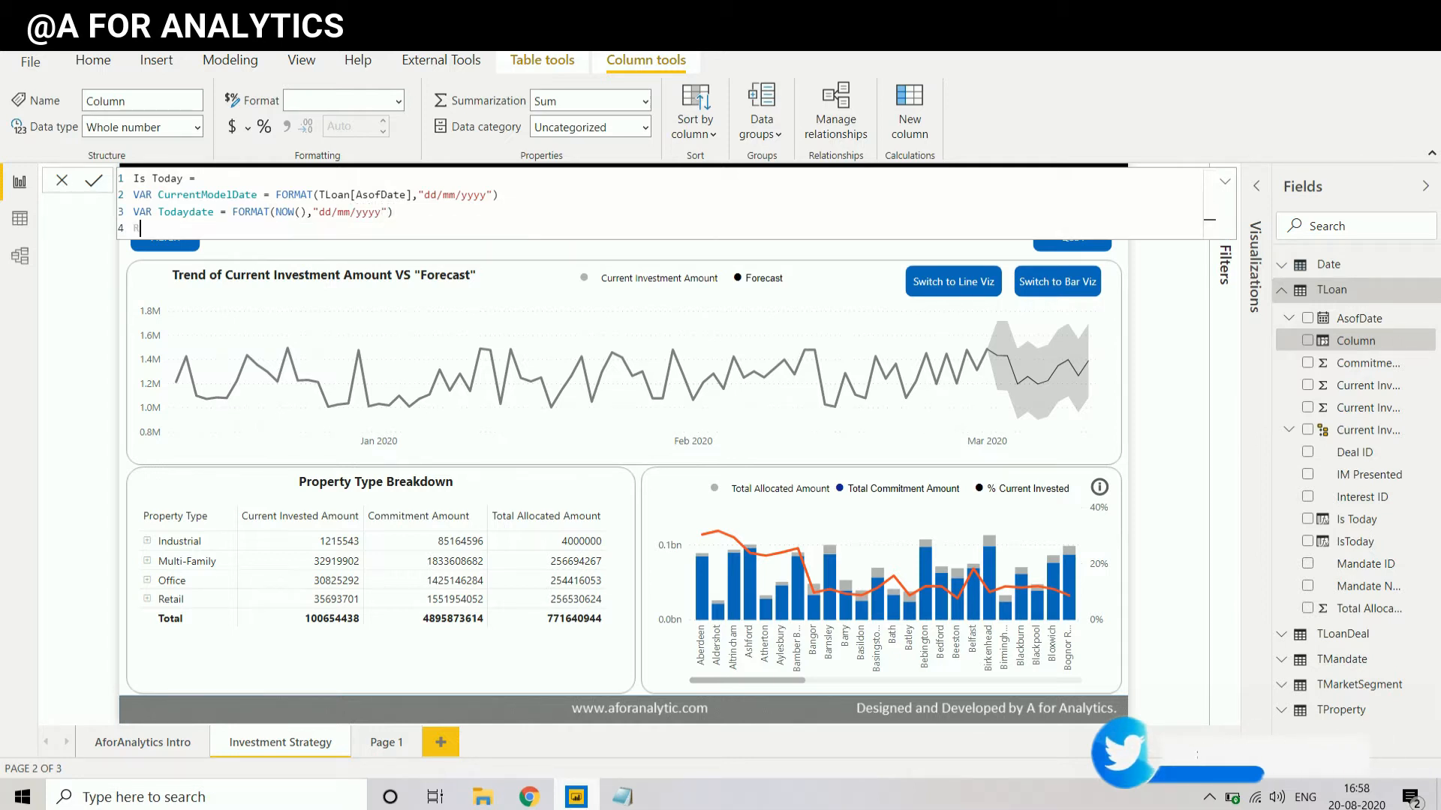
text(RETURN)
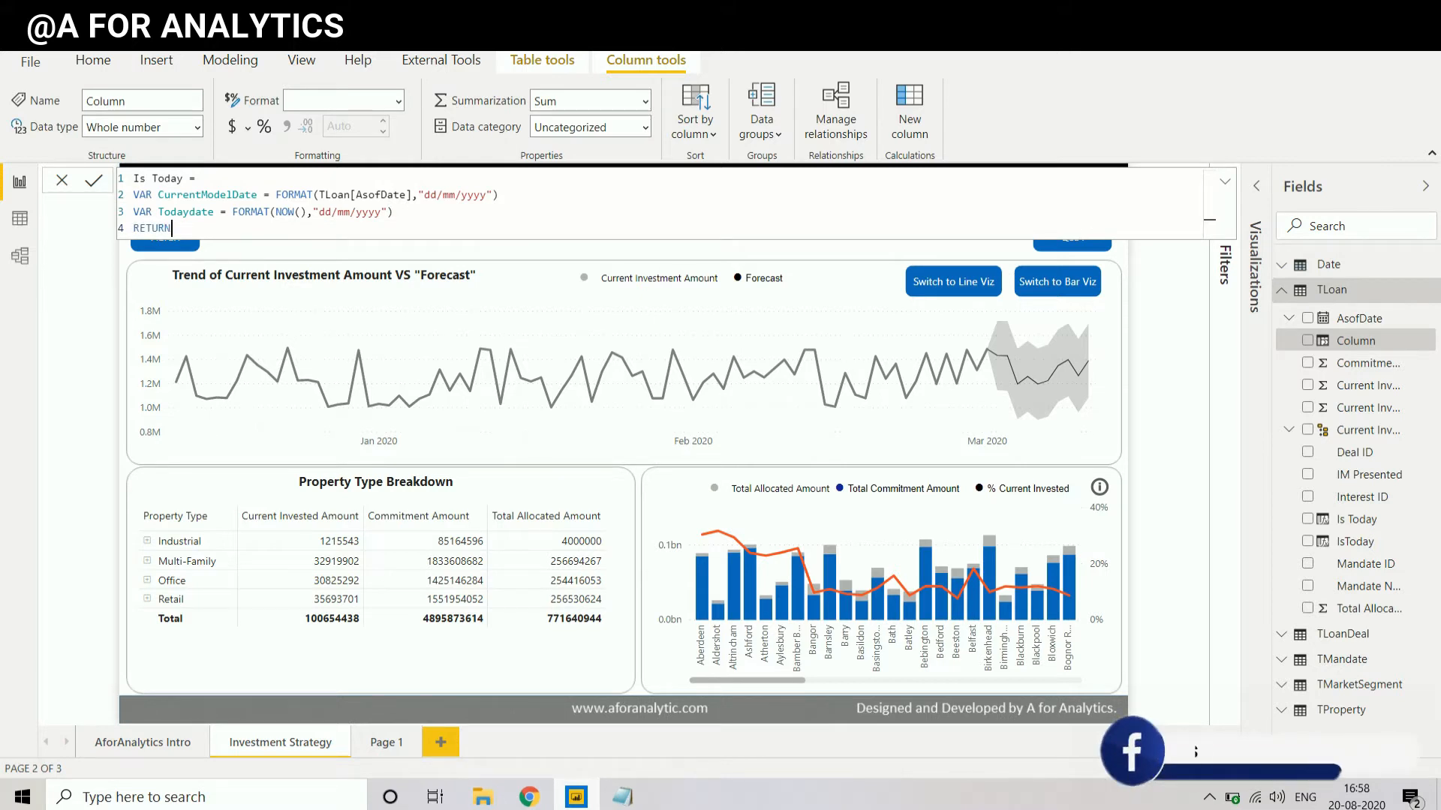
key(shift+Return)
text(IF()
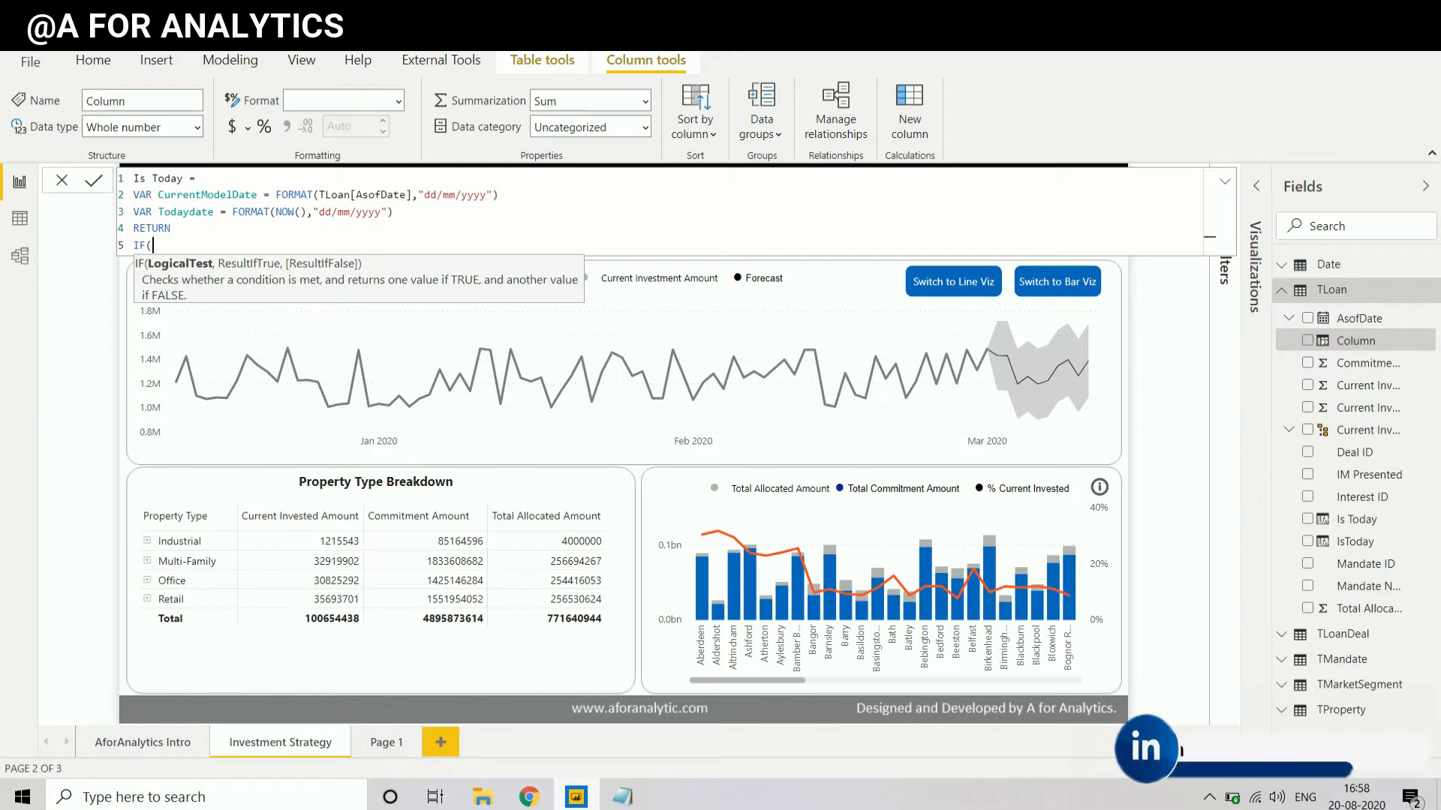
text(toda)
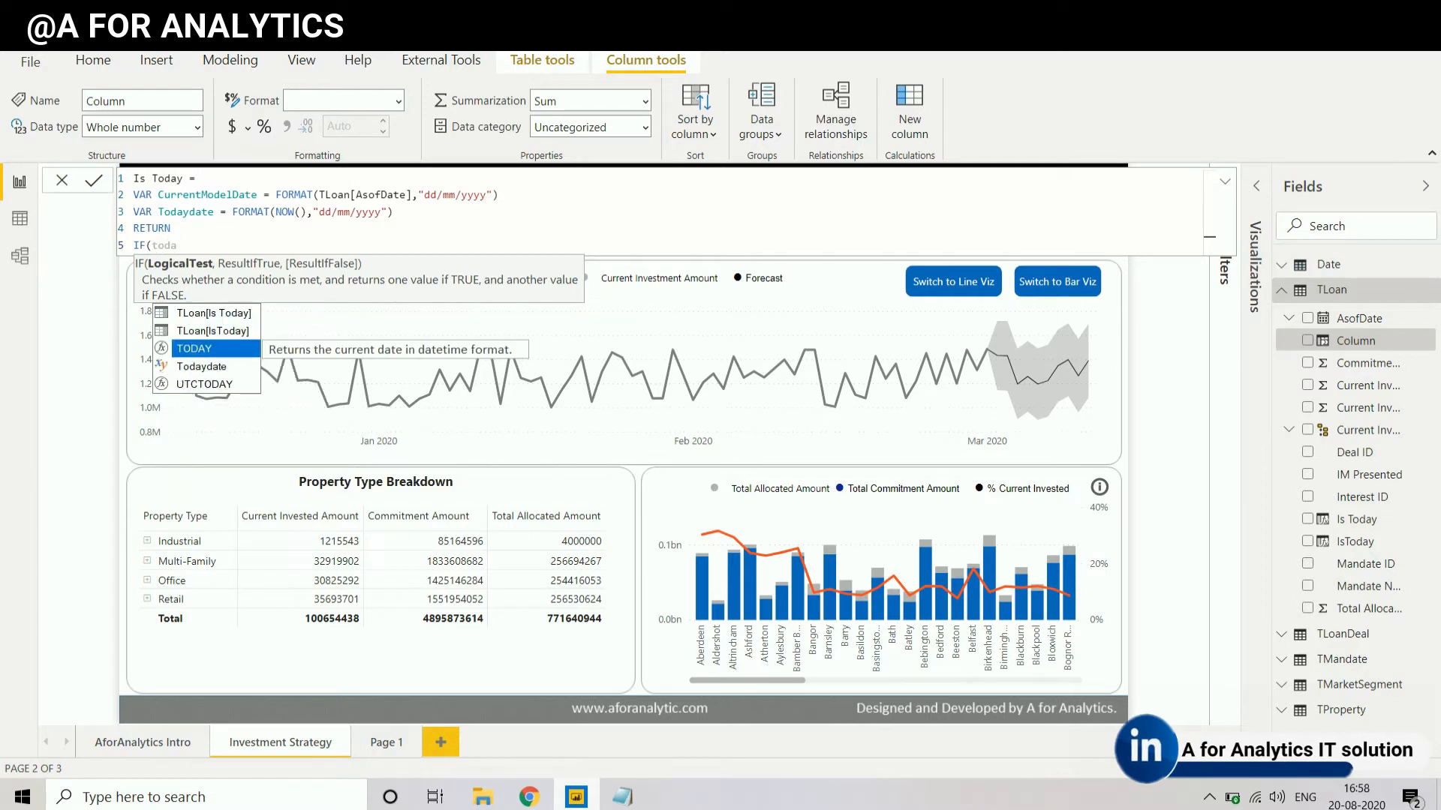
key(Down)
key(Down)
key(Up)
key(Tab)
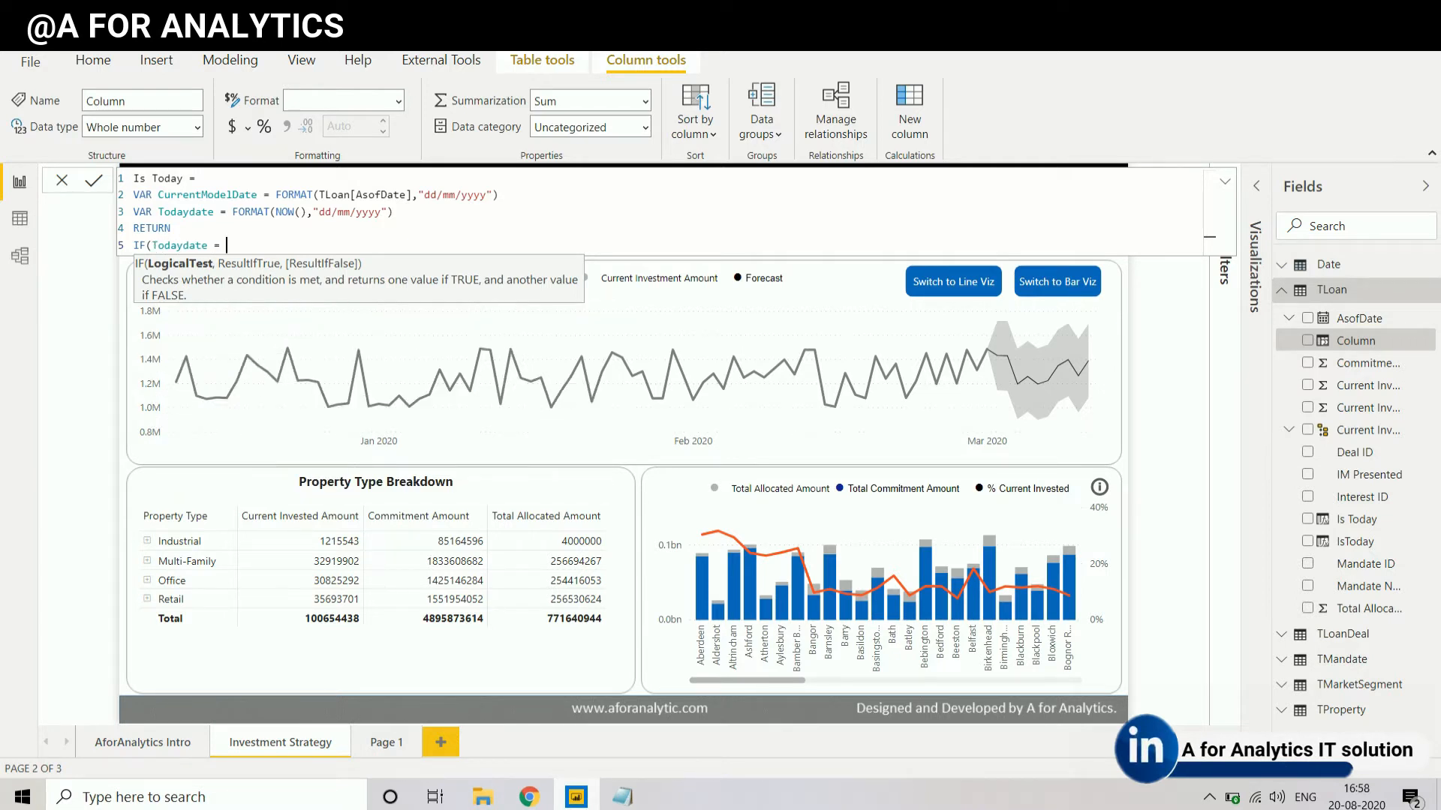
text(= curre)
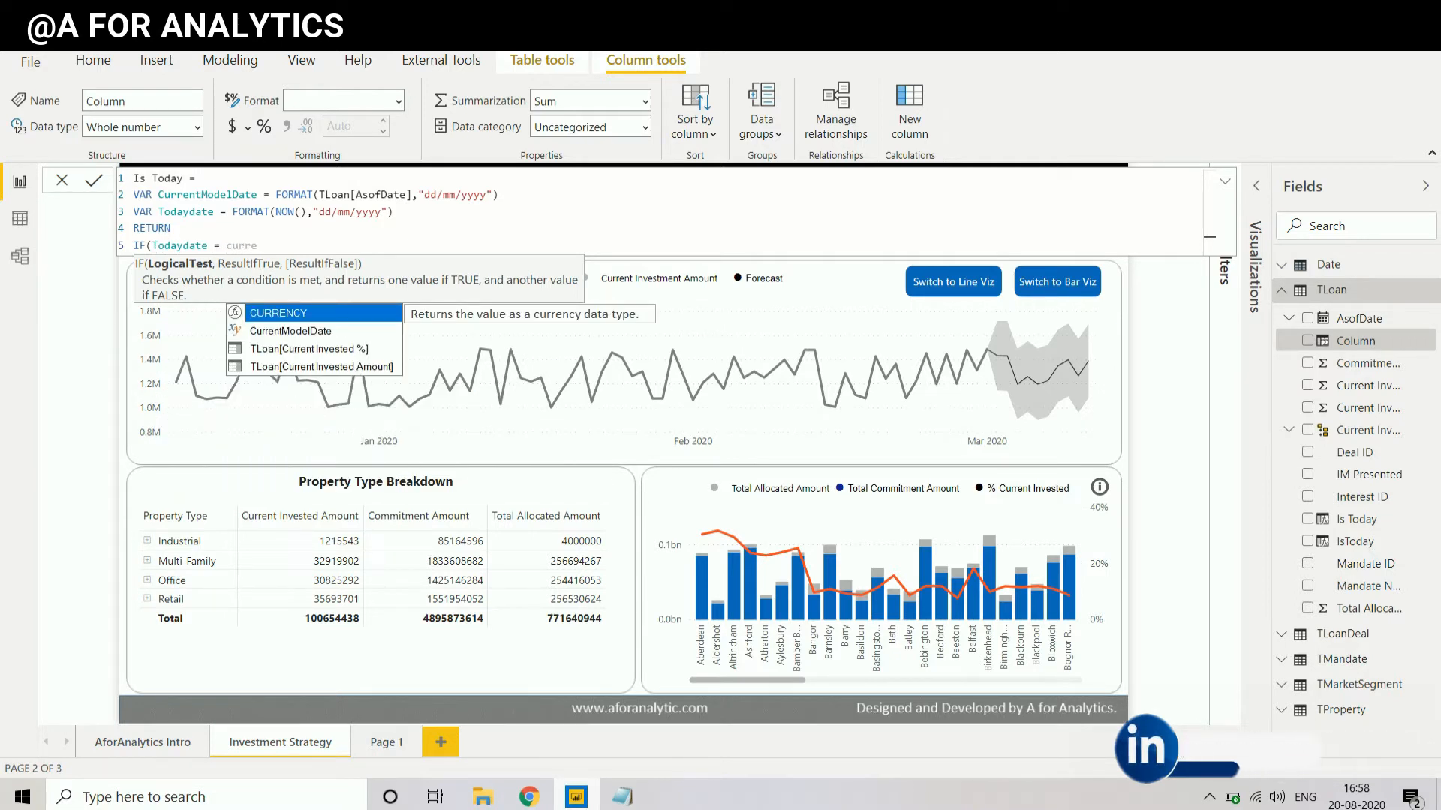
key(Tab)
text(,)
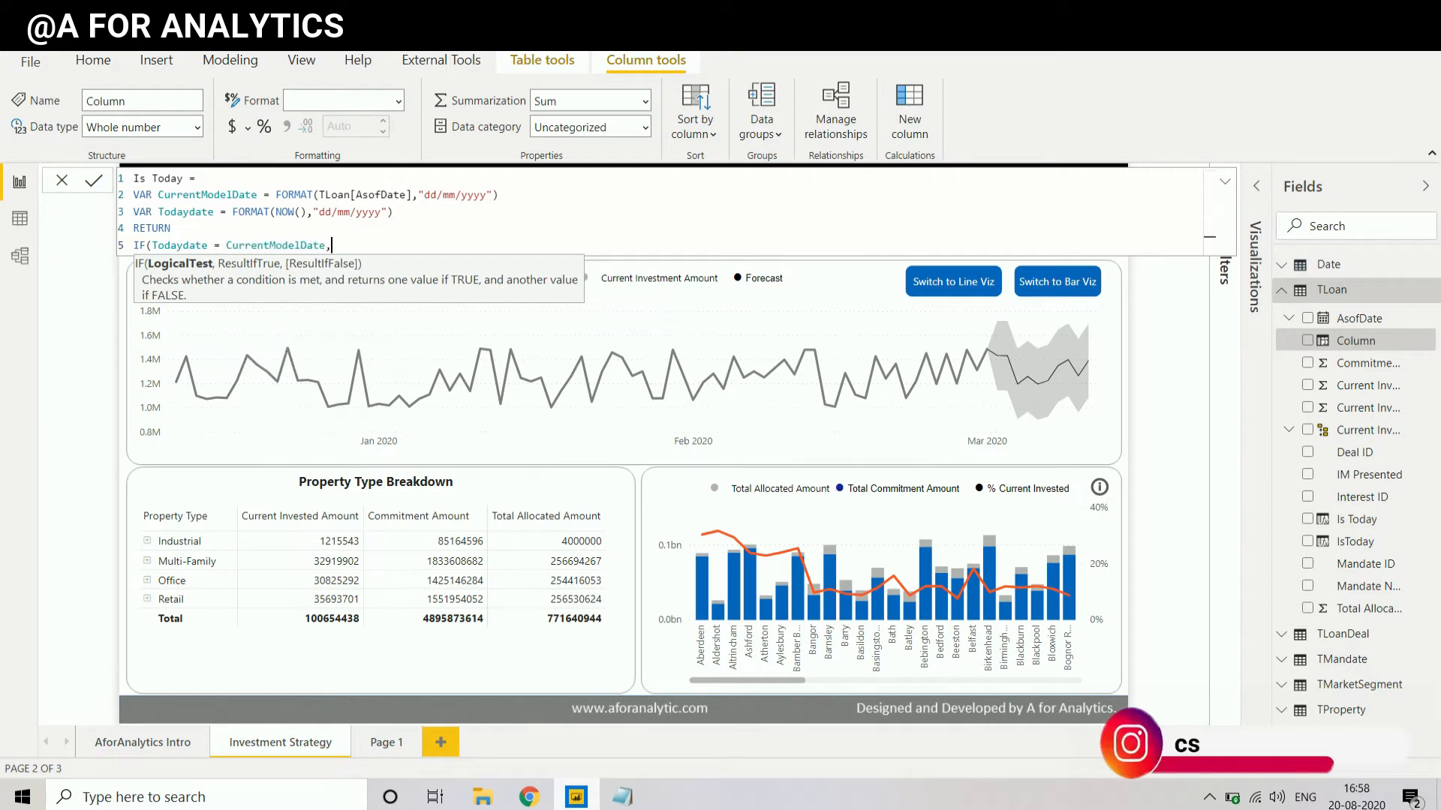
Step: Add "Yes" as the IF function's true result and "No" as its false result
text(")
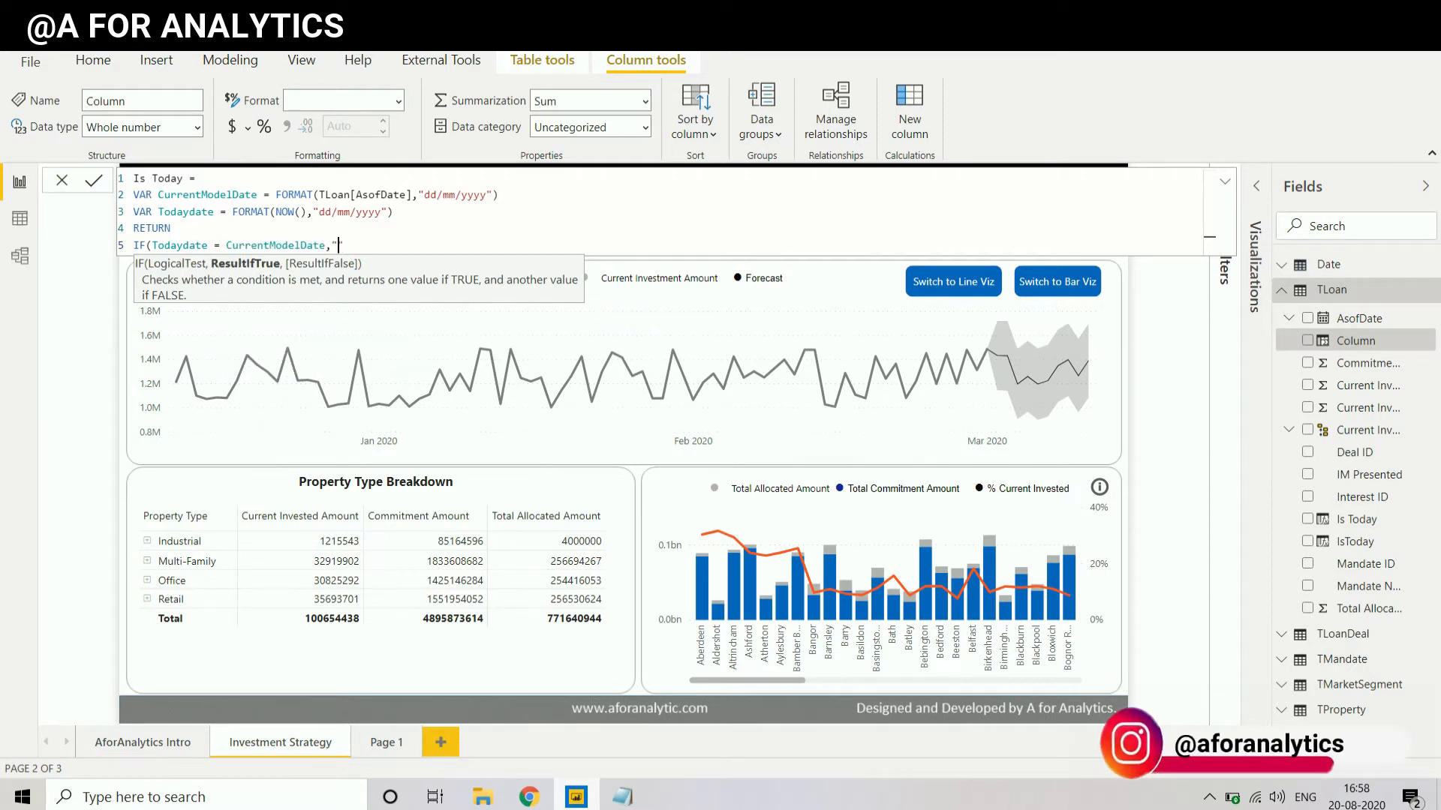
text(Yes",)
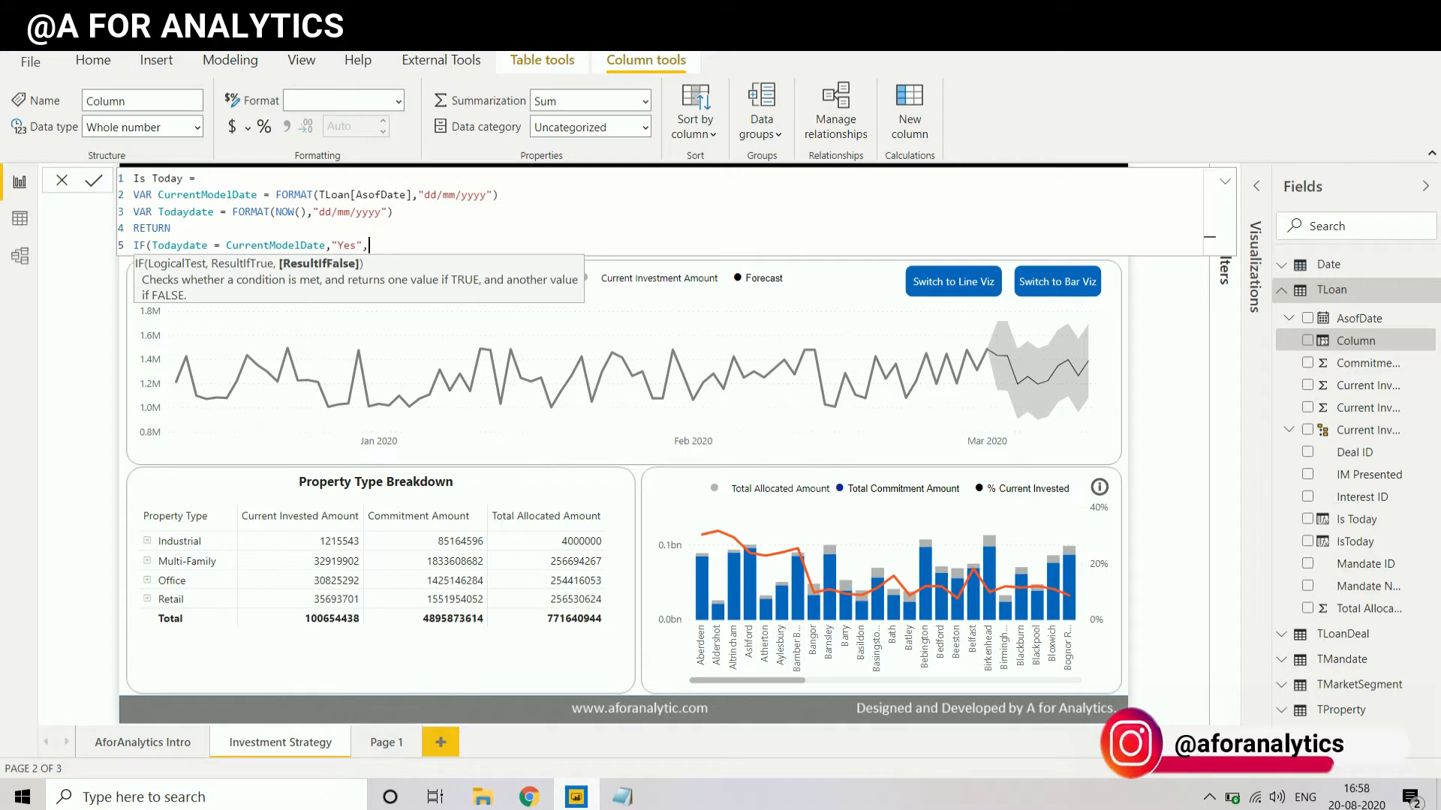
text("")
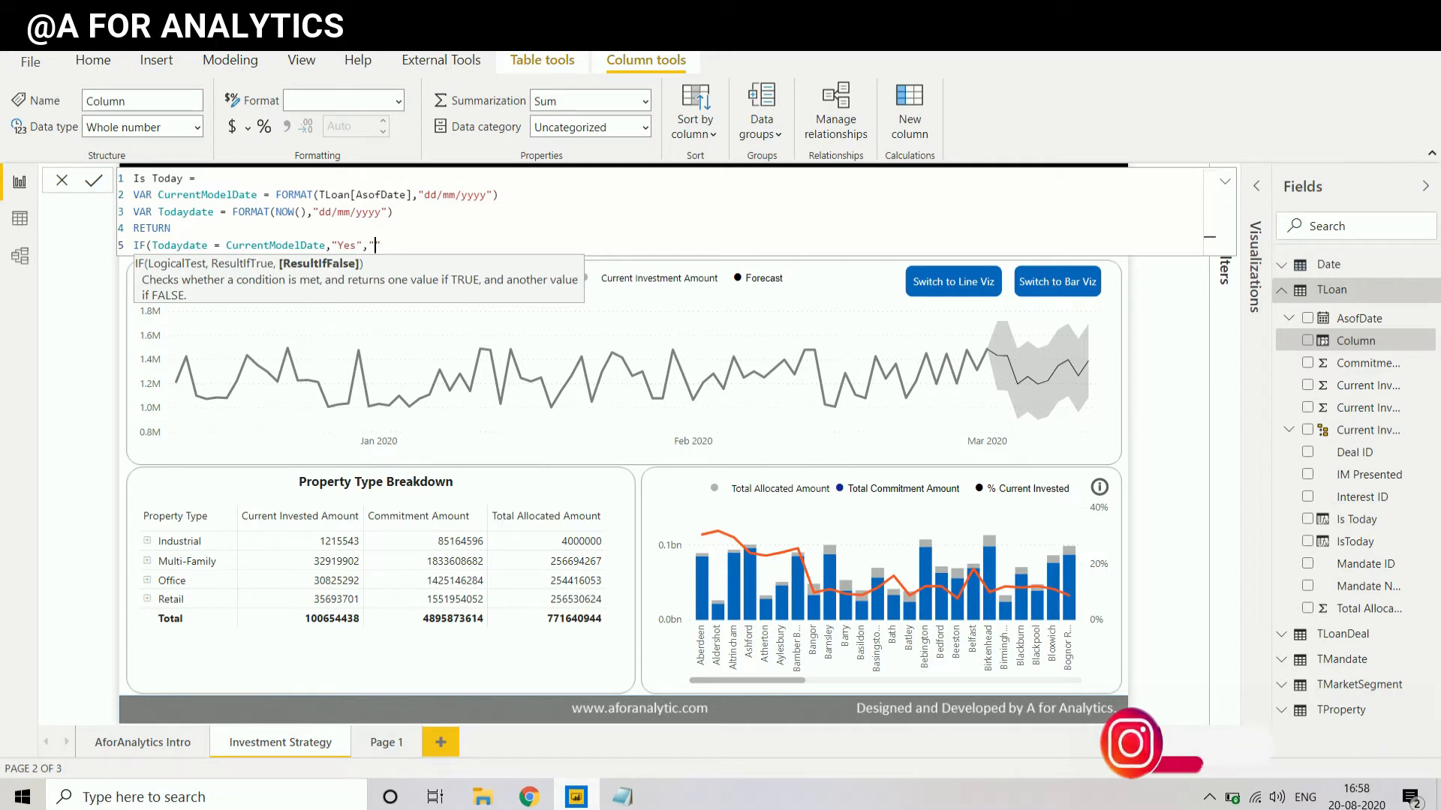
text(np)
key(BackSpace)
key(BackSpace)
text(No)
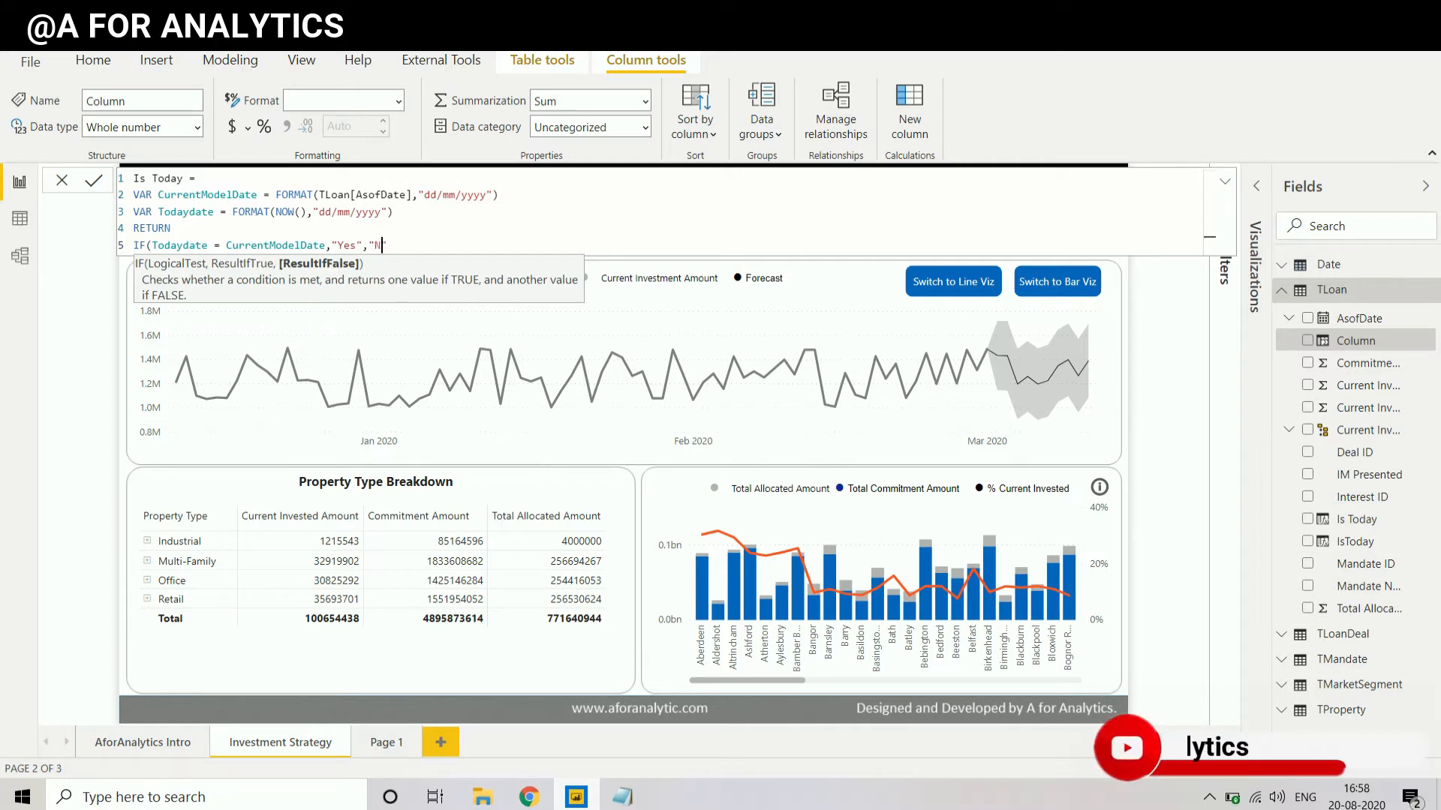
Step: Extend the IF function's true result text to "Yes, it's today's date"
key(Left)
key(Left)
key(Left)
key(Left)
key(Left)
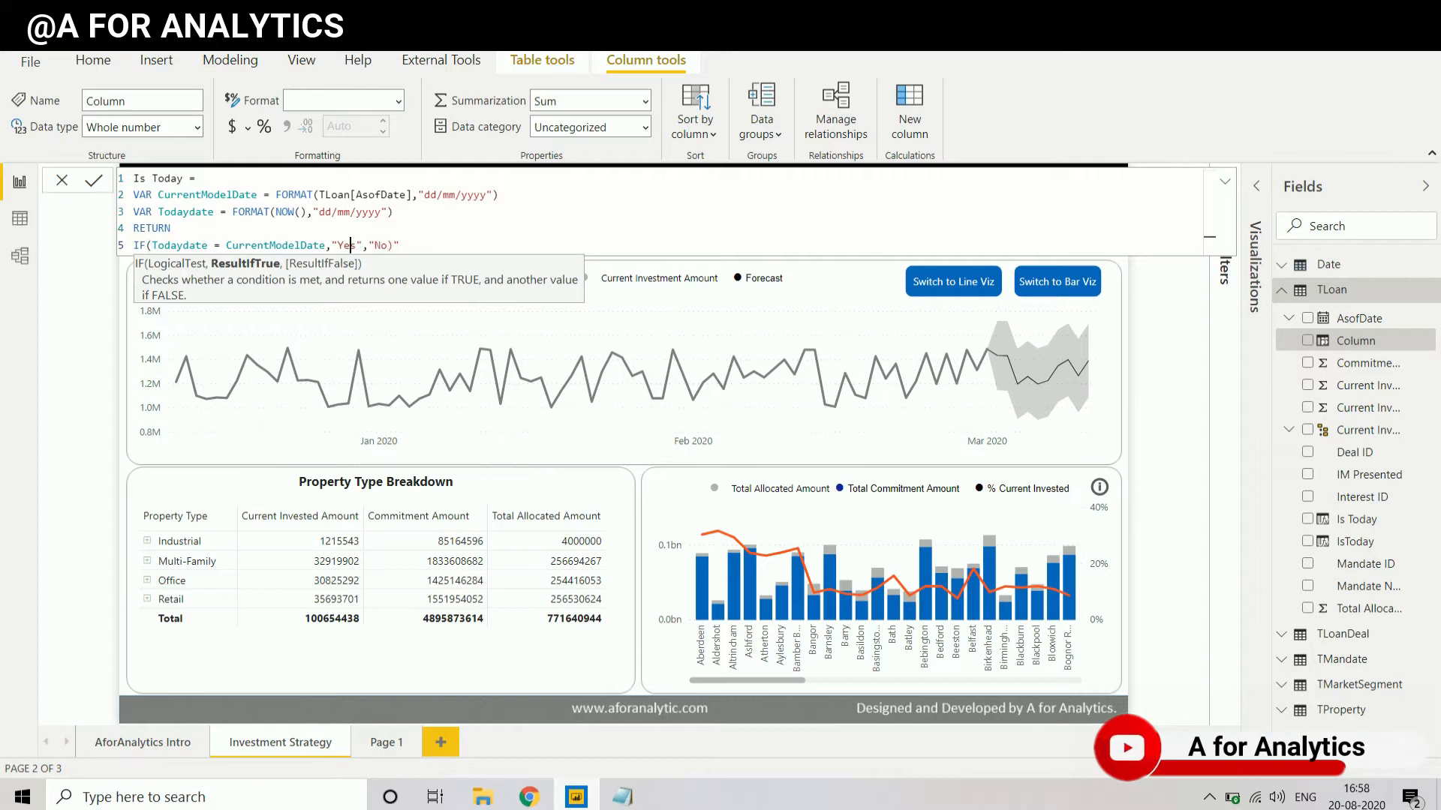
text(, it)
text('s toda)
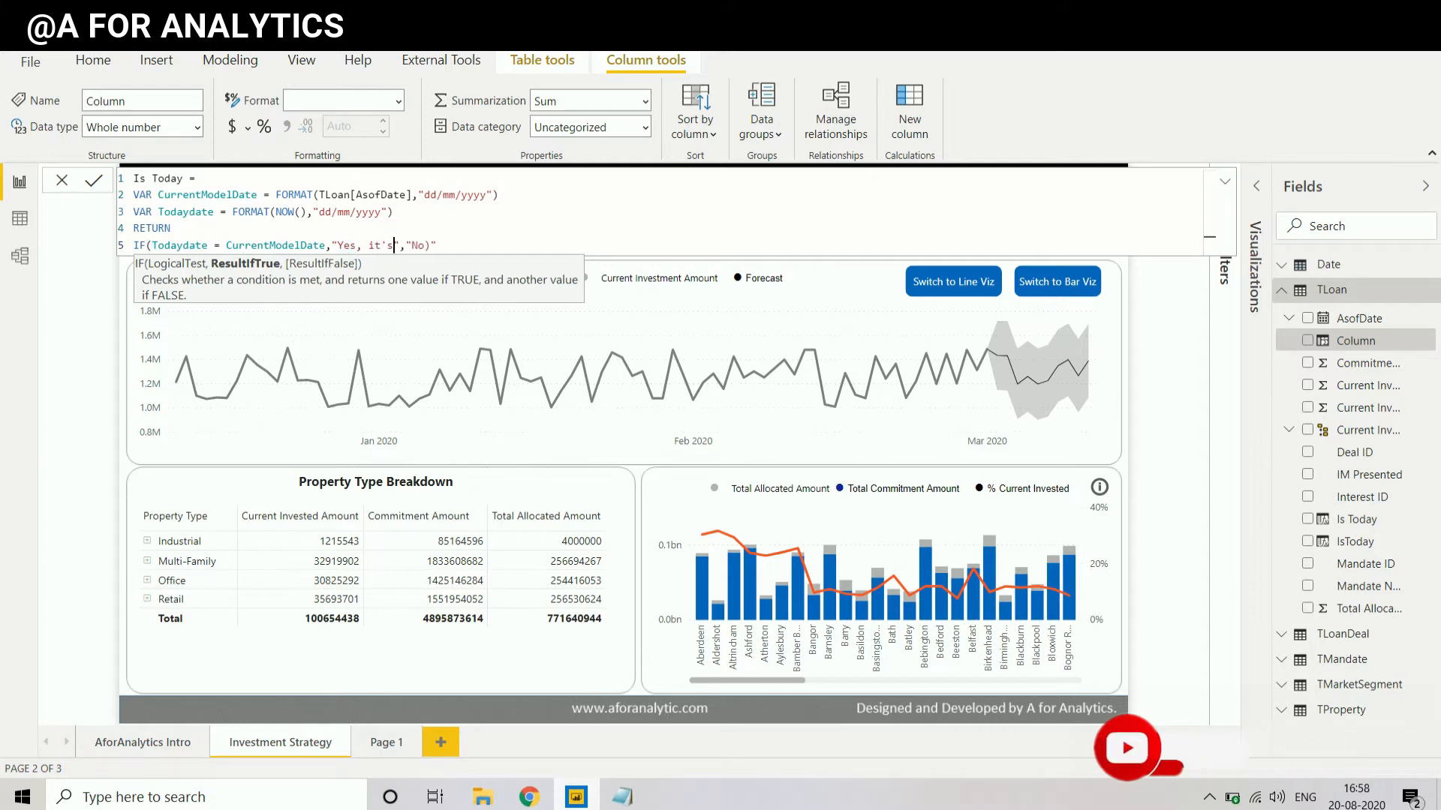
text(y)
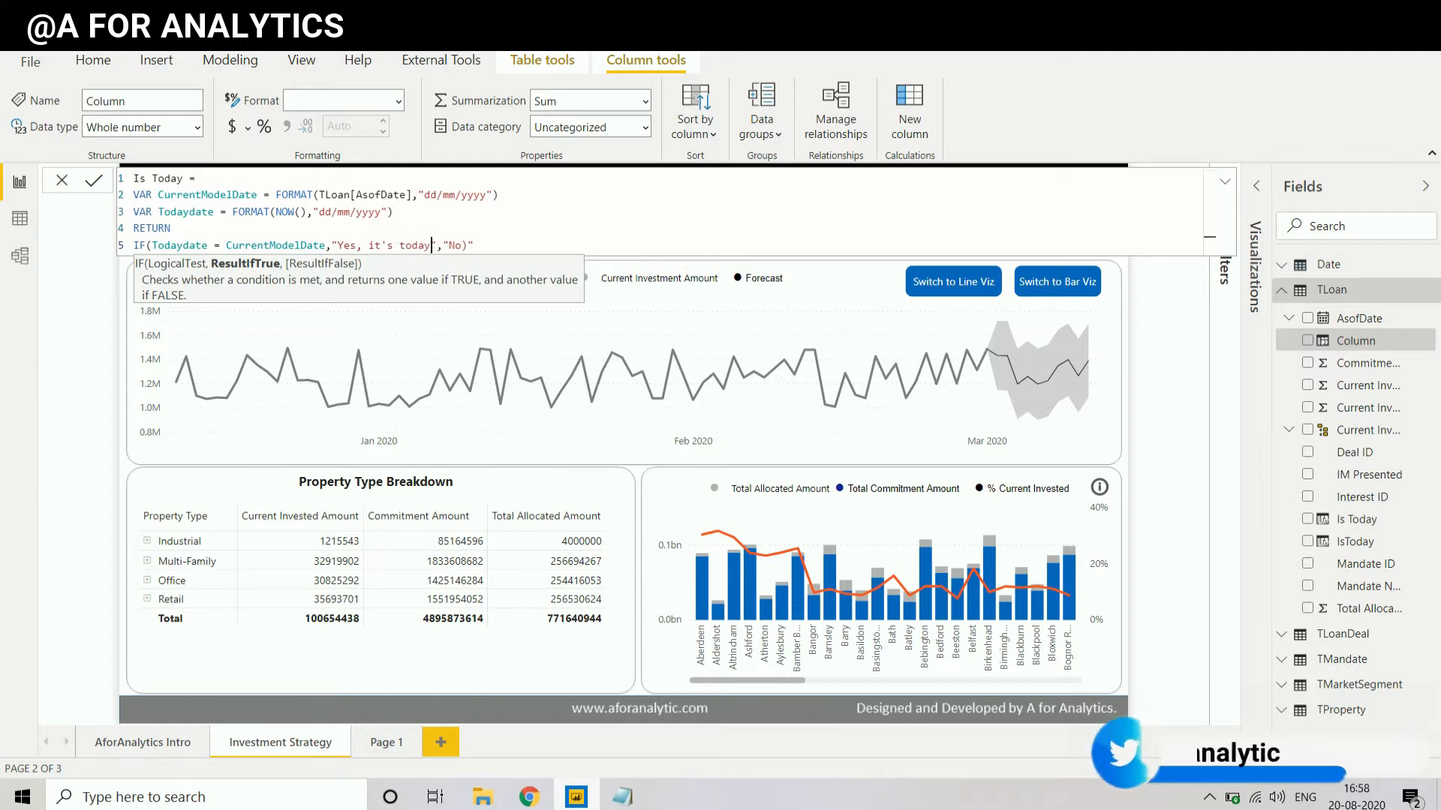
text('s date)
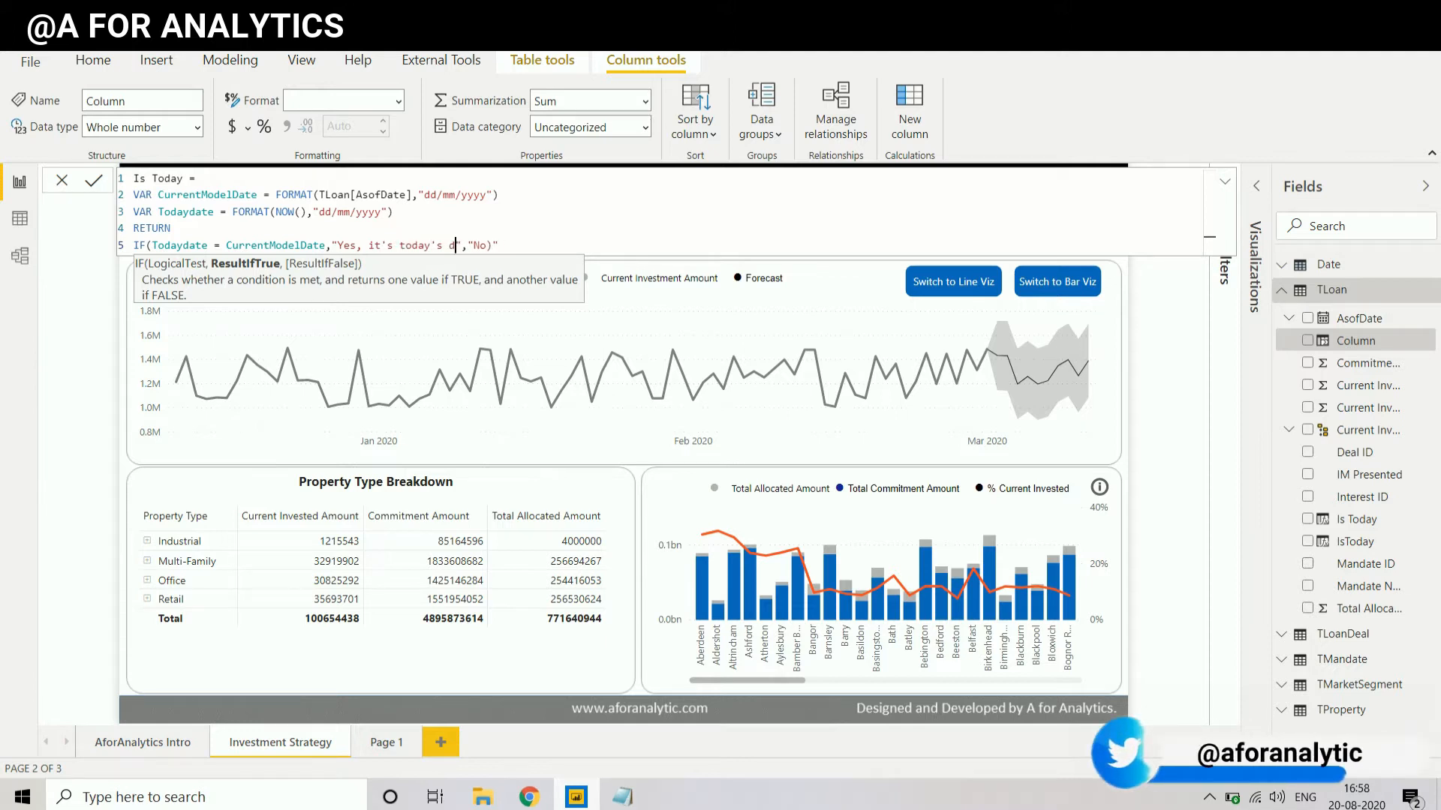
Step: Extend the IF function's false result text to "No, it's not today's date)" and close the function with a parenthesis
drag(463, 246, 364, 245)
key(Right)
key(Right)
key(Right)
key(Right)
key(Right)
key(Right)
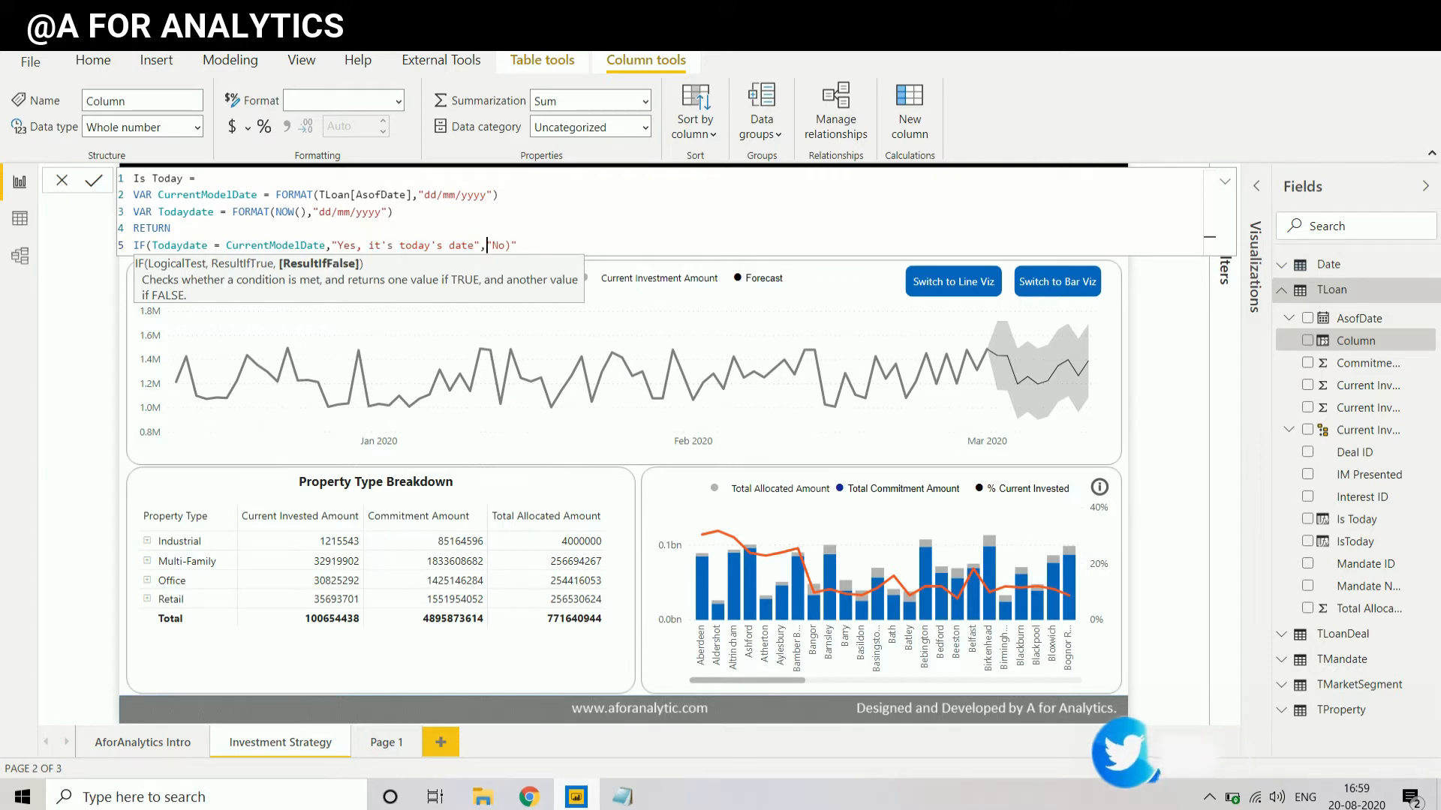
text(,)
text(, it's today's date)
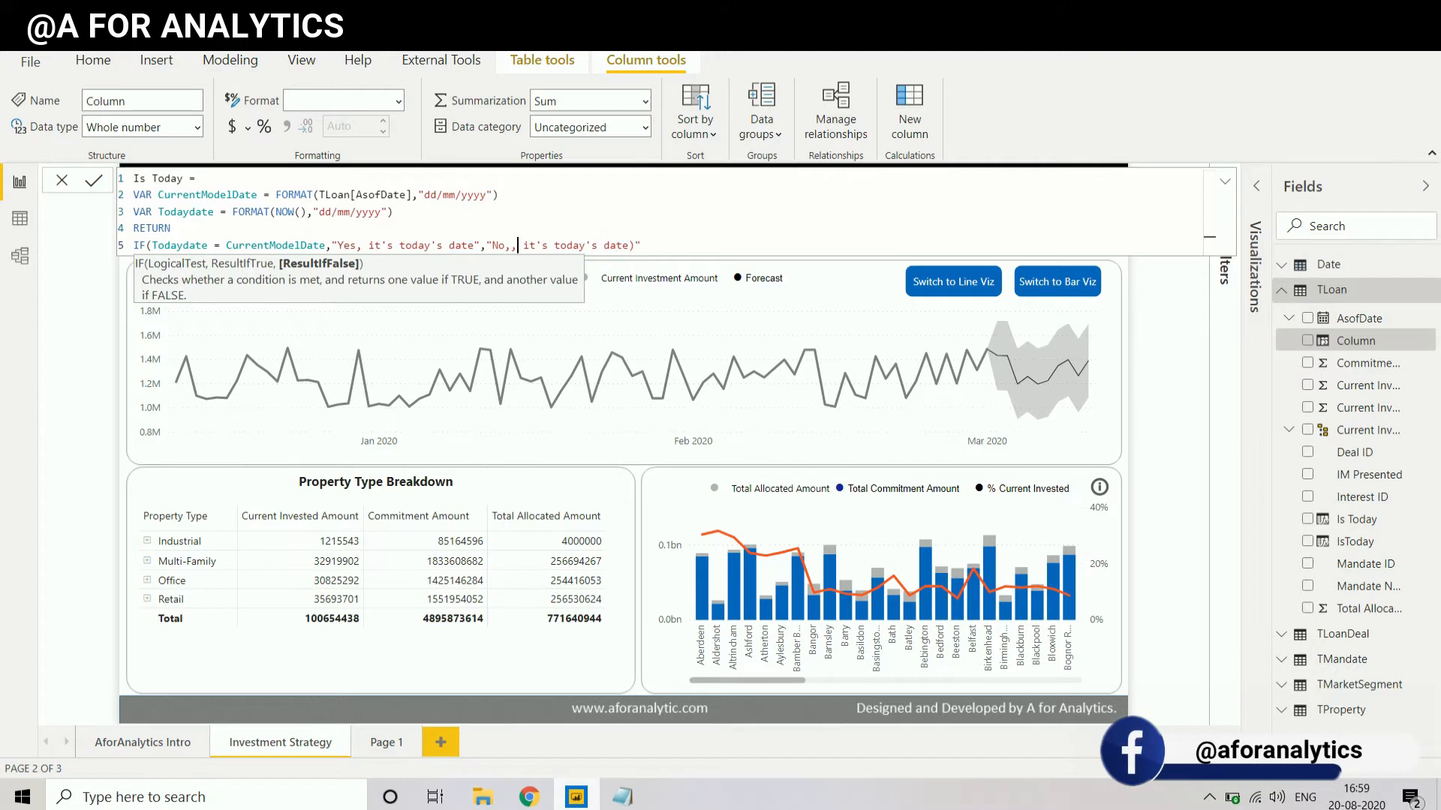
key(BackSpace)
text(not)
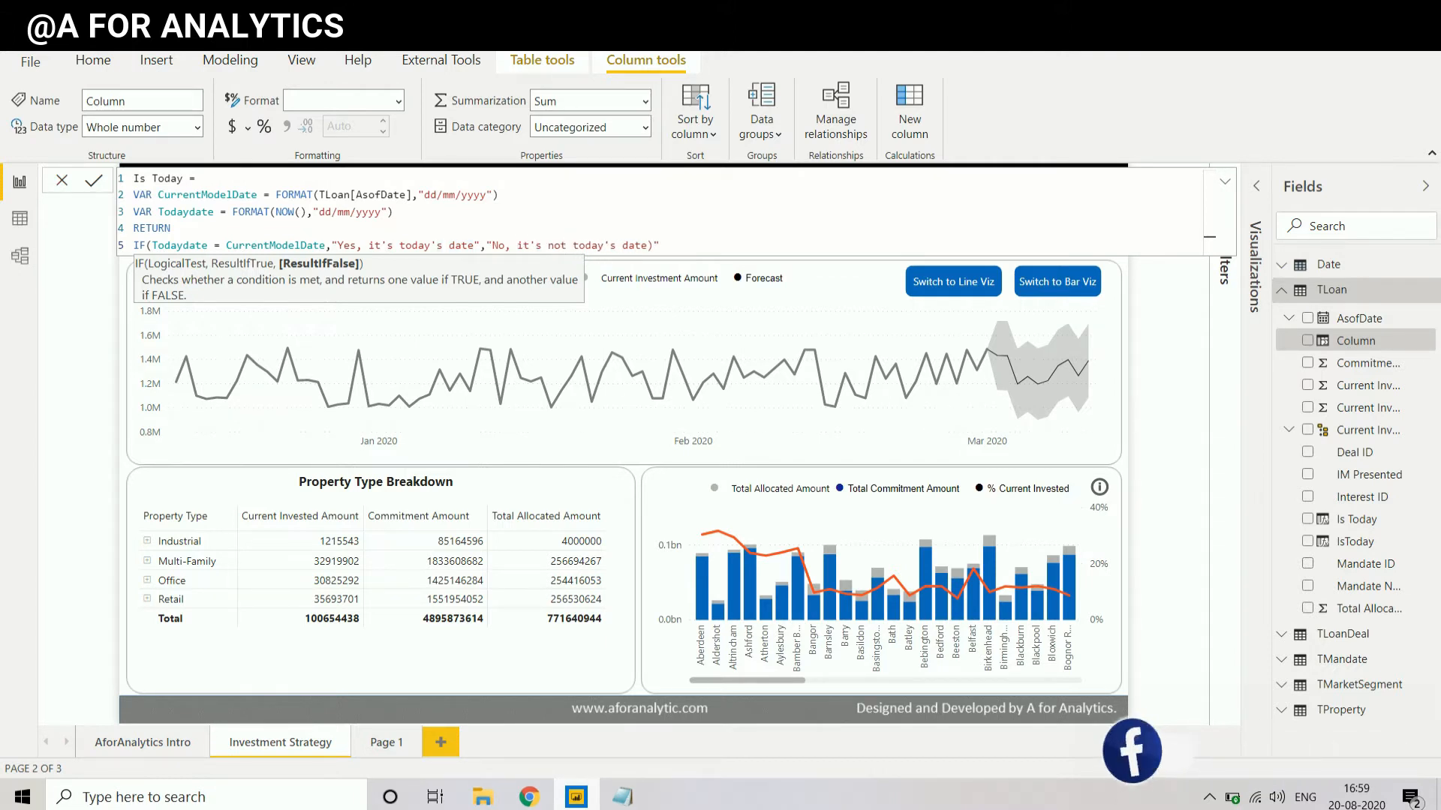
click(660, 245)
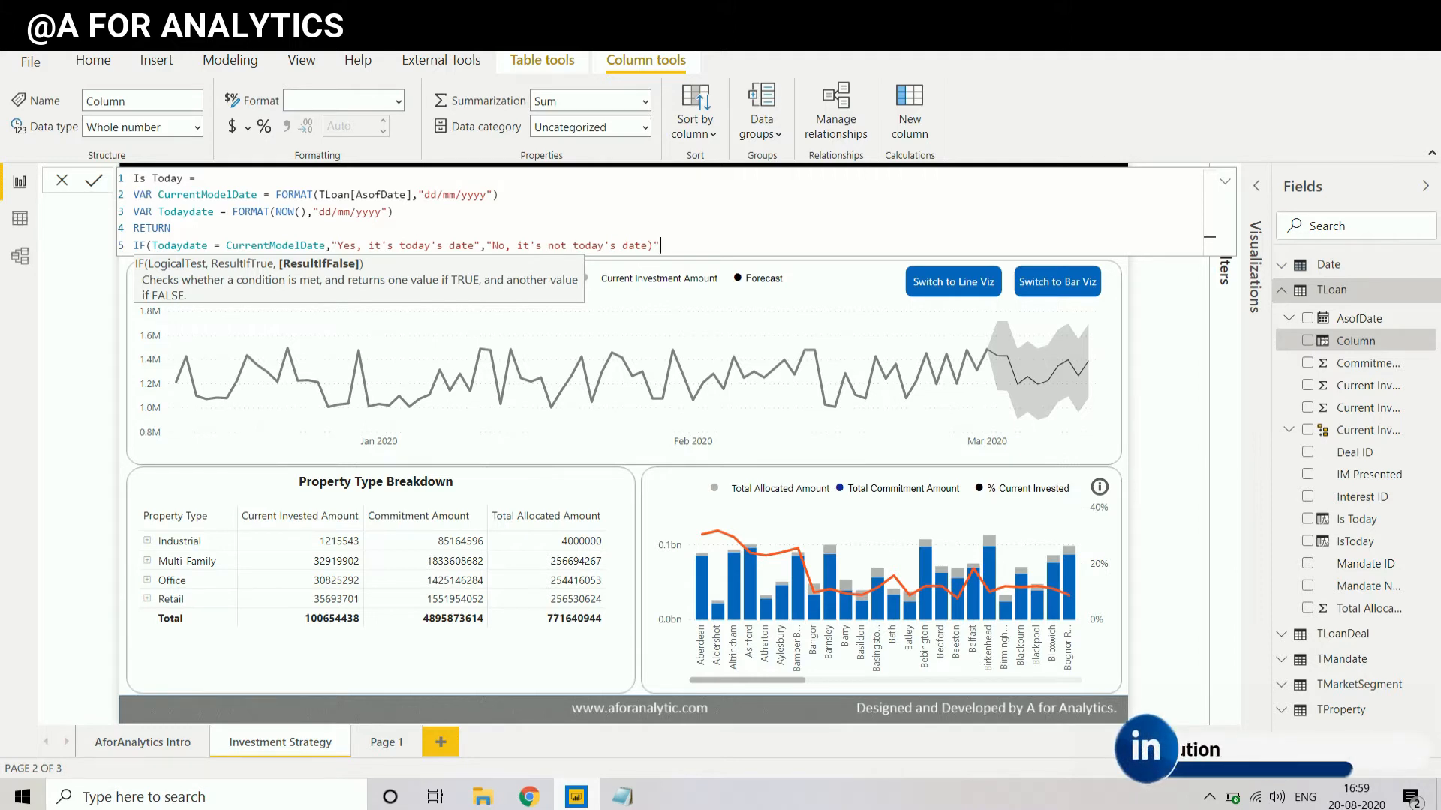
text())
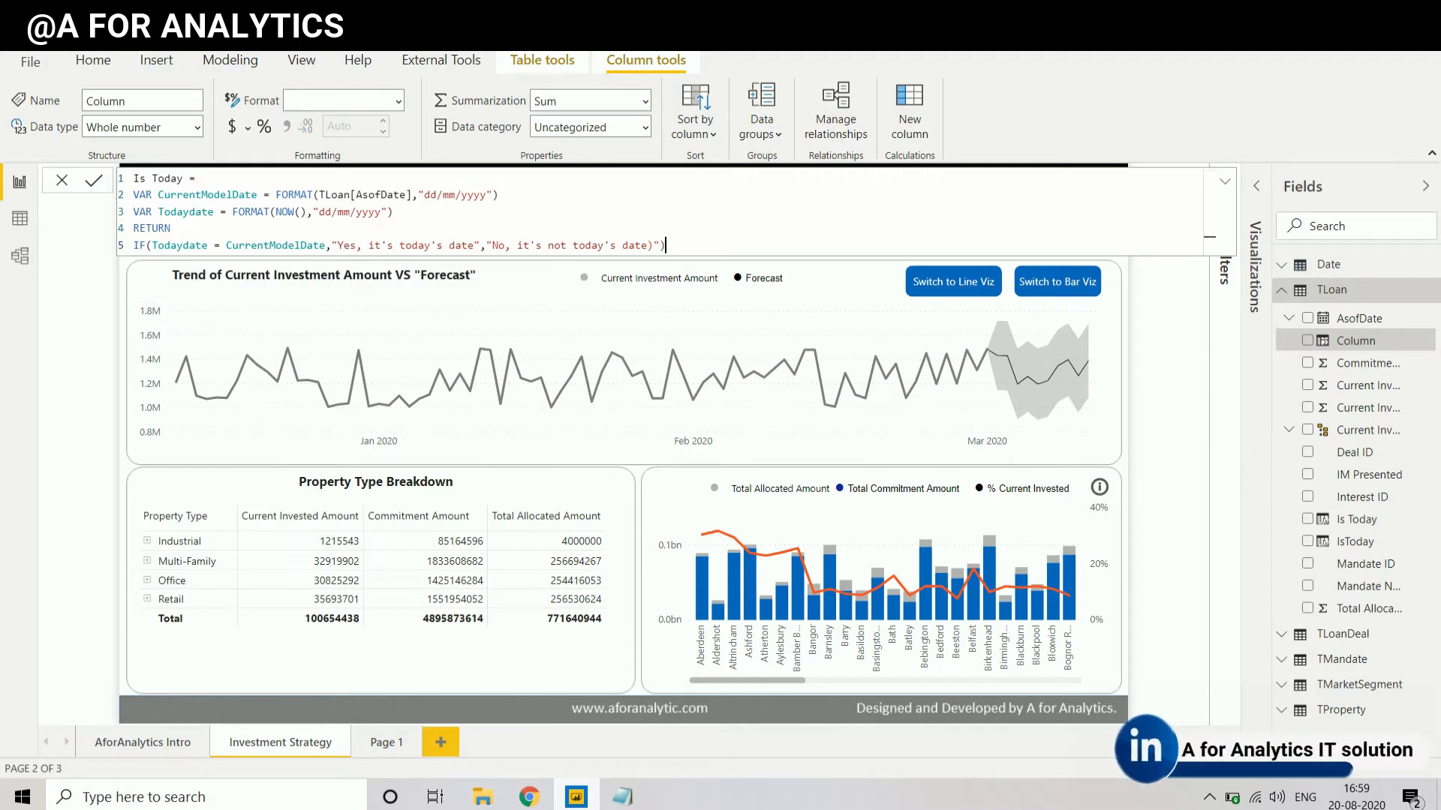
Step: Change the column name in the formula to Is Today_2 and commit the calculated column
key(Return)
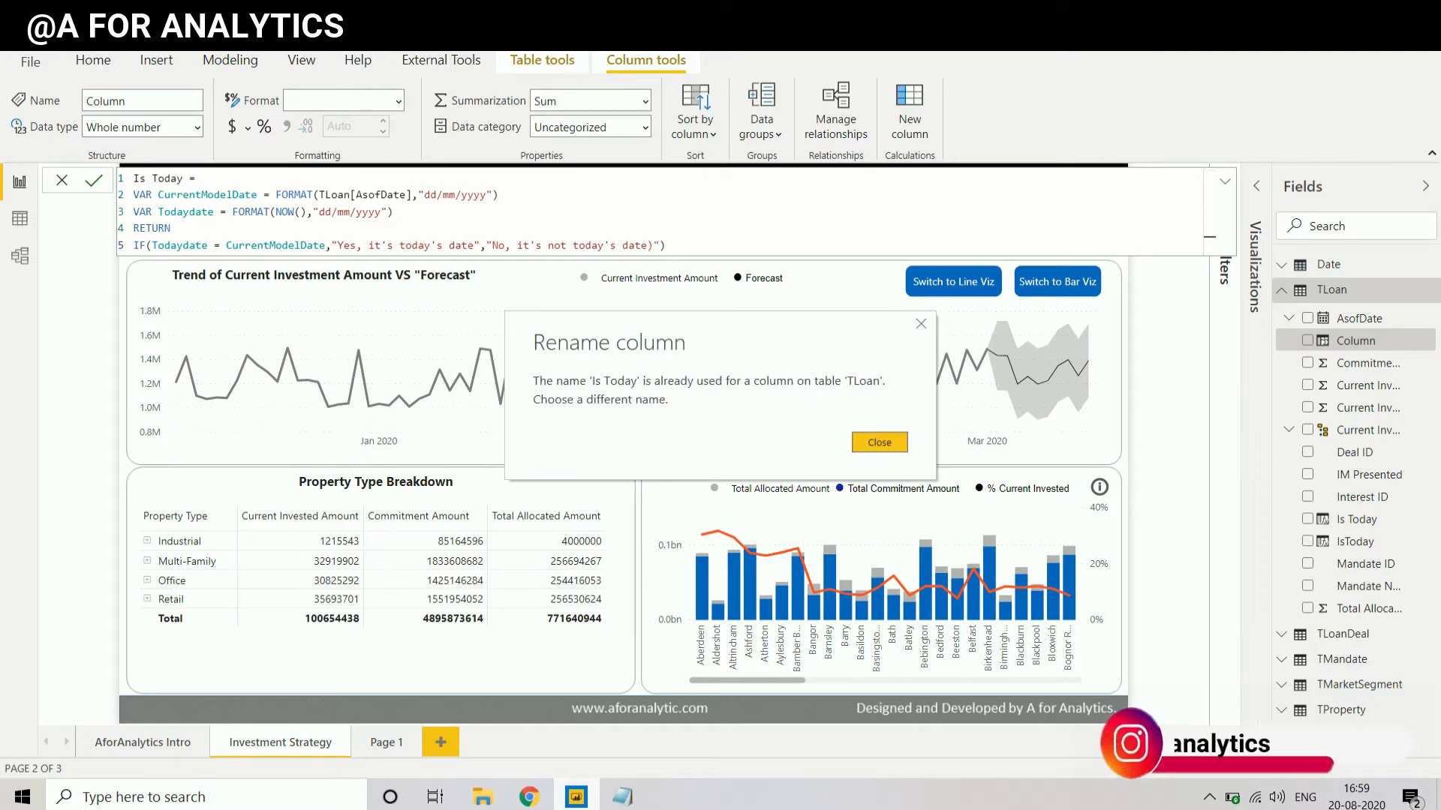
key(Return)
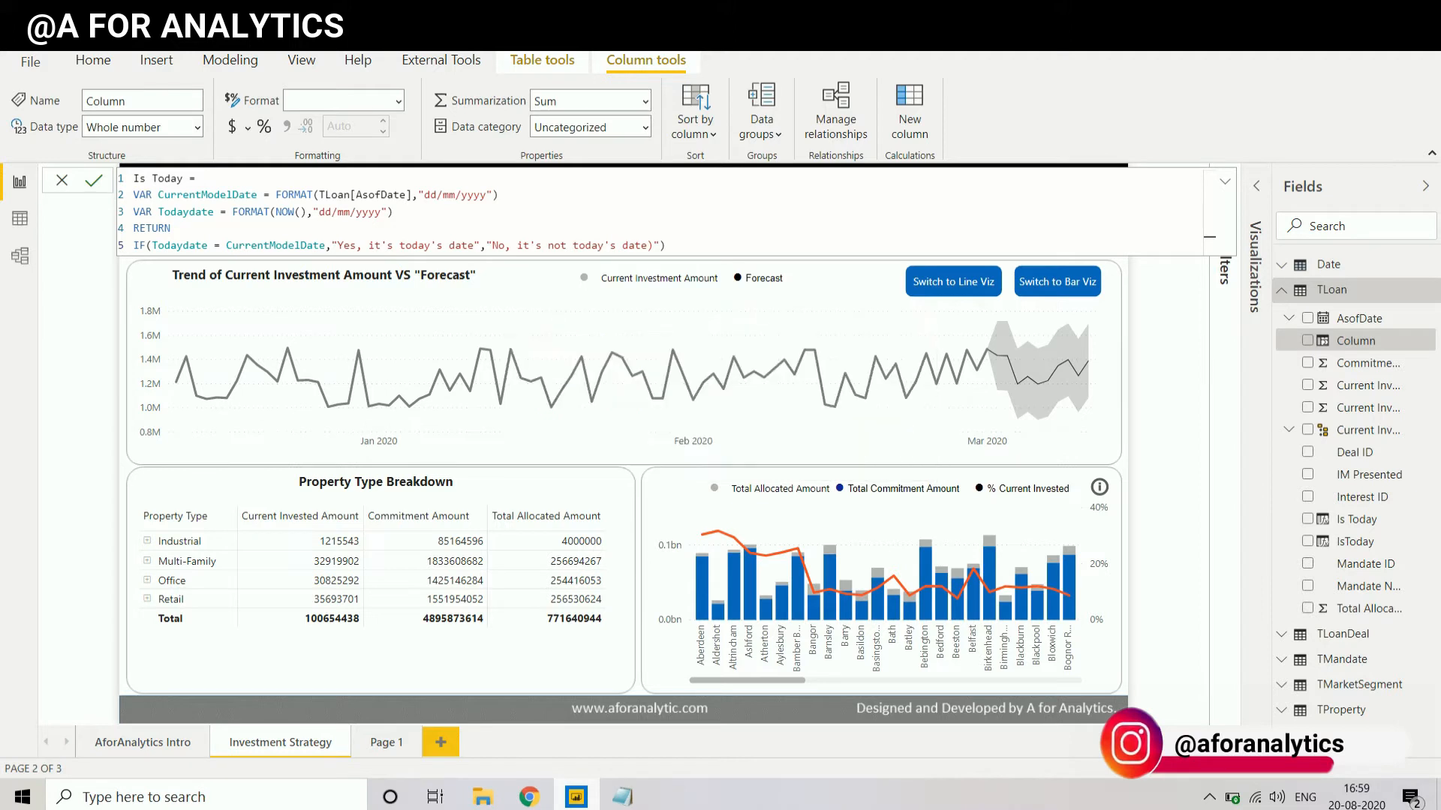
click(172, 179)
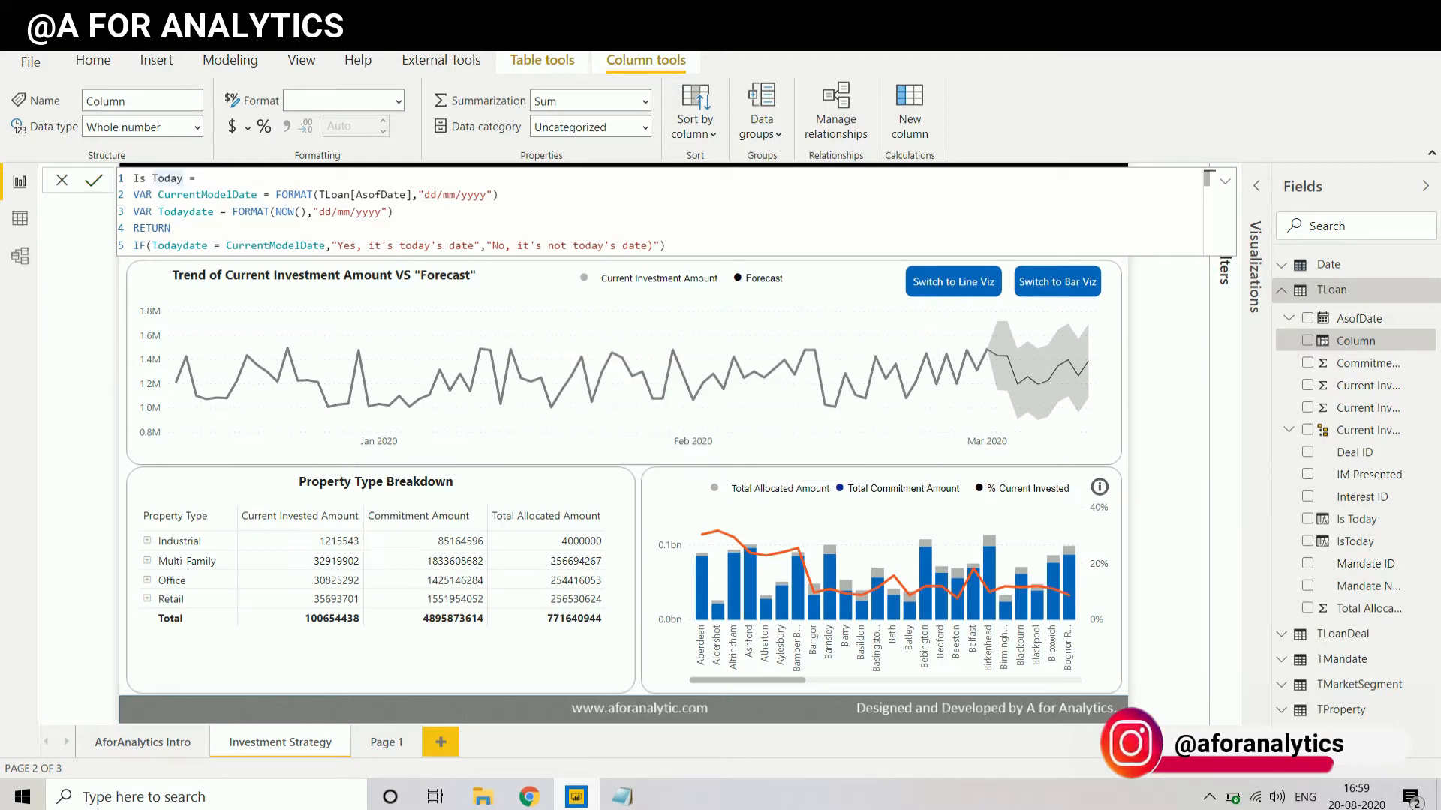
text(_2)
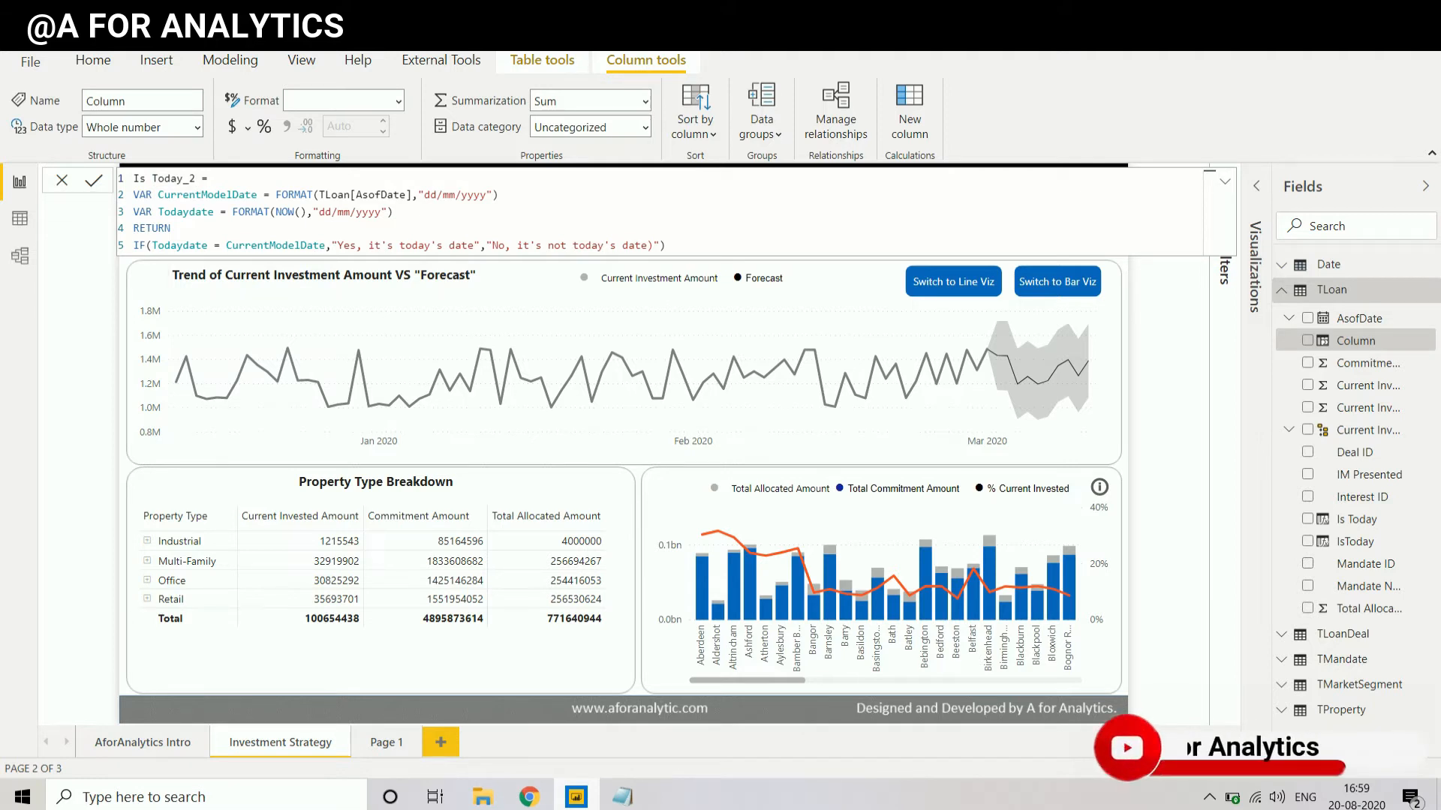
key(Return)
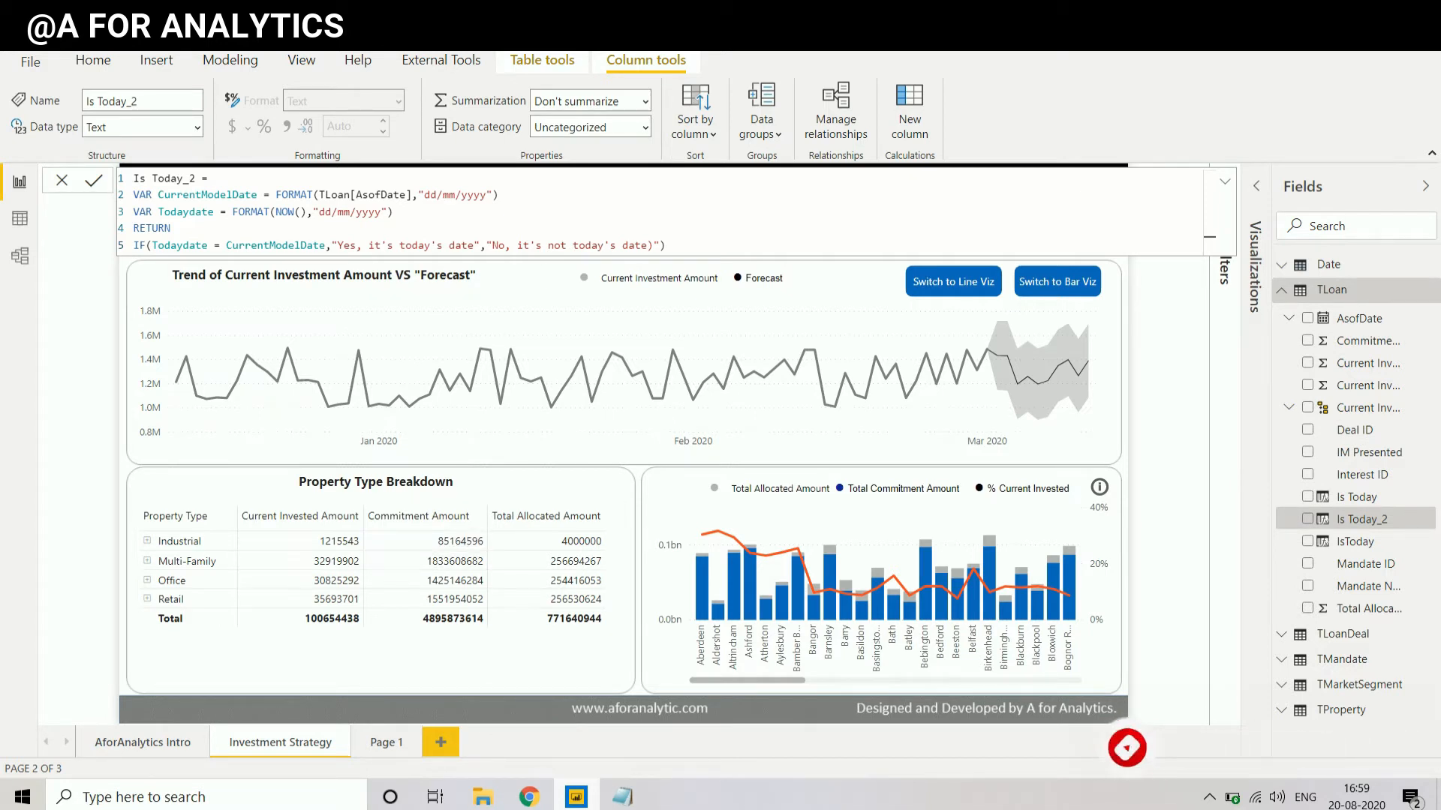
Step: Add a table visual to Page 1 showing the Is Today_2 column from TLoan
click(386, 742)
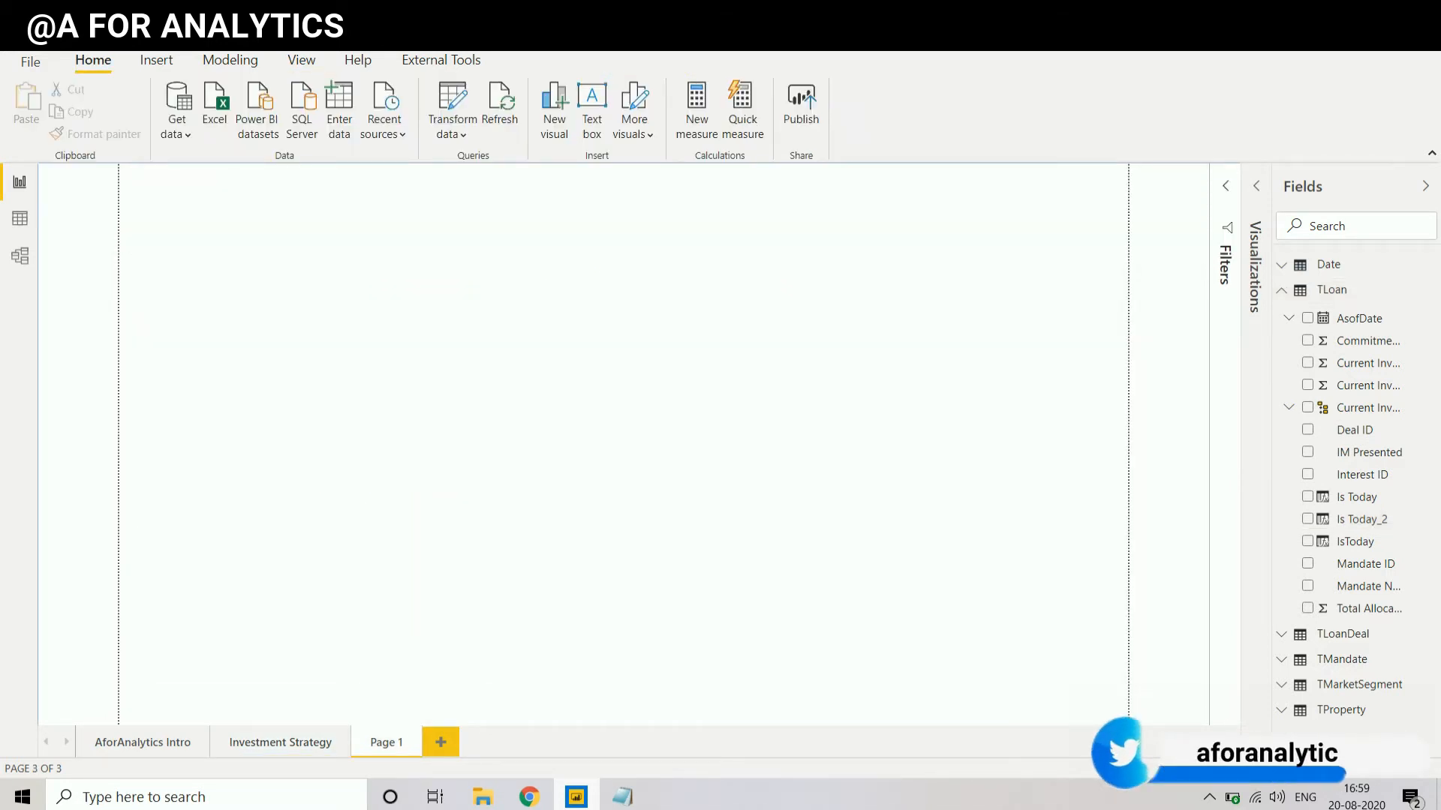
click(1256, 186)
click(1145, 310)
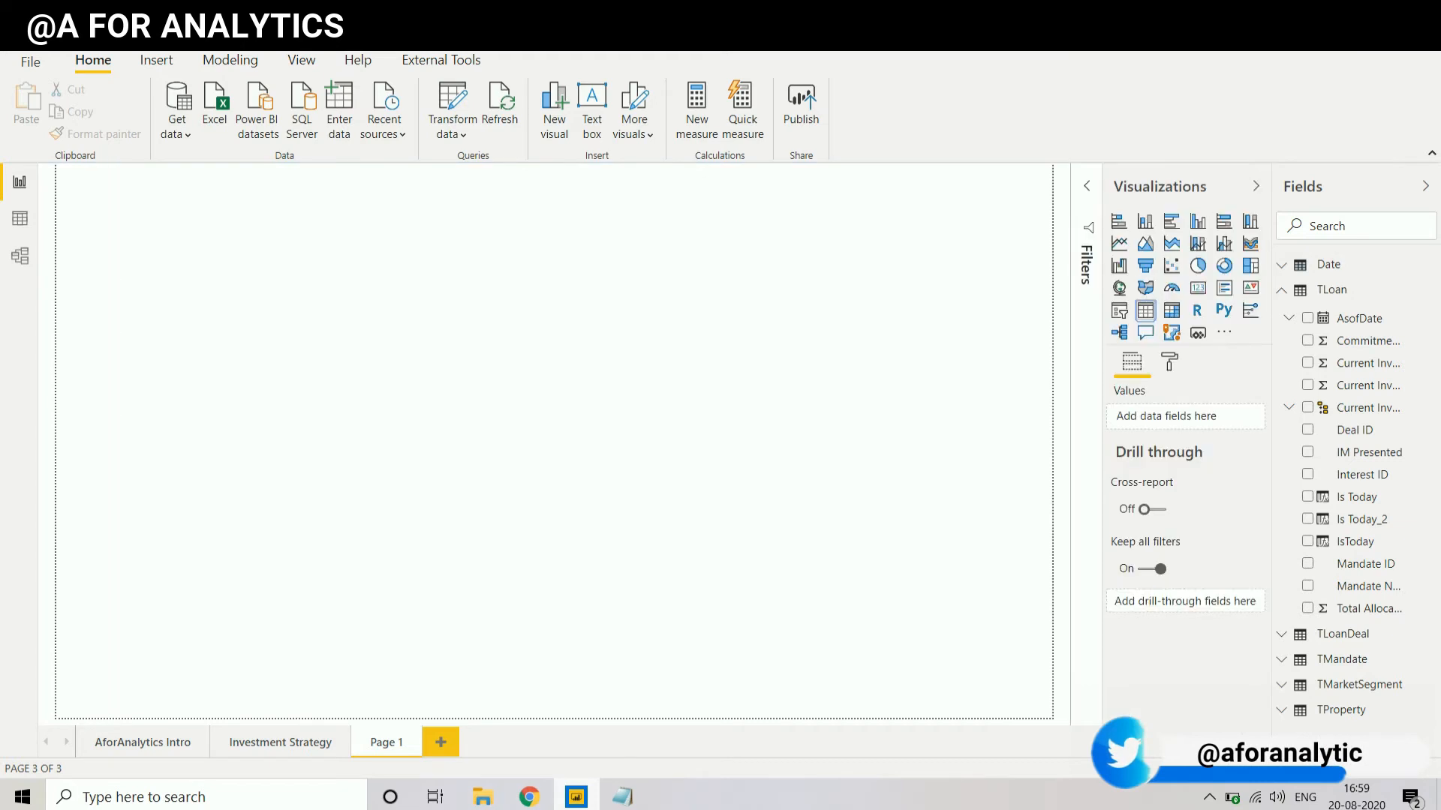
click(1307, 519)
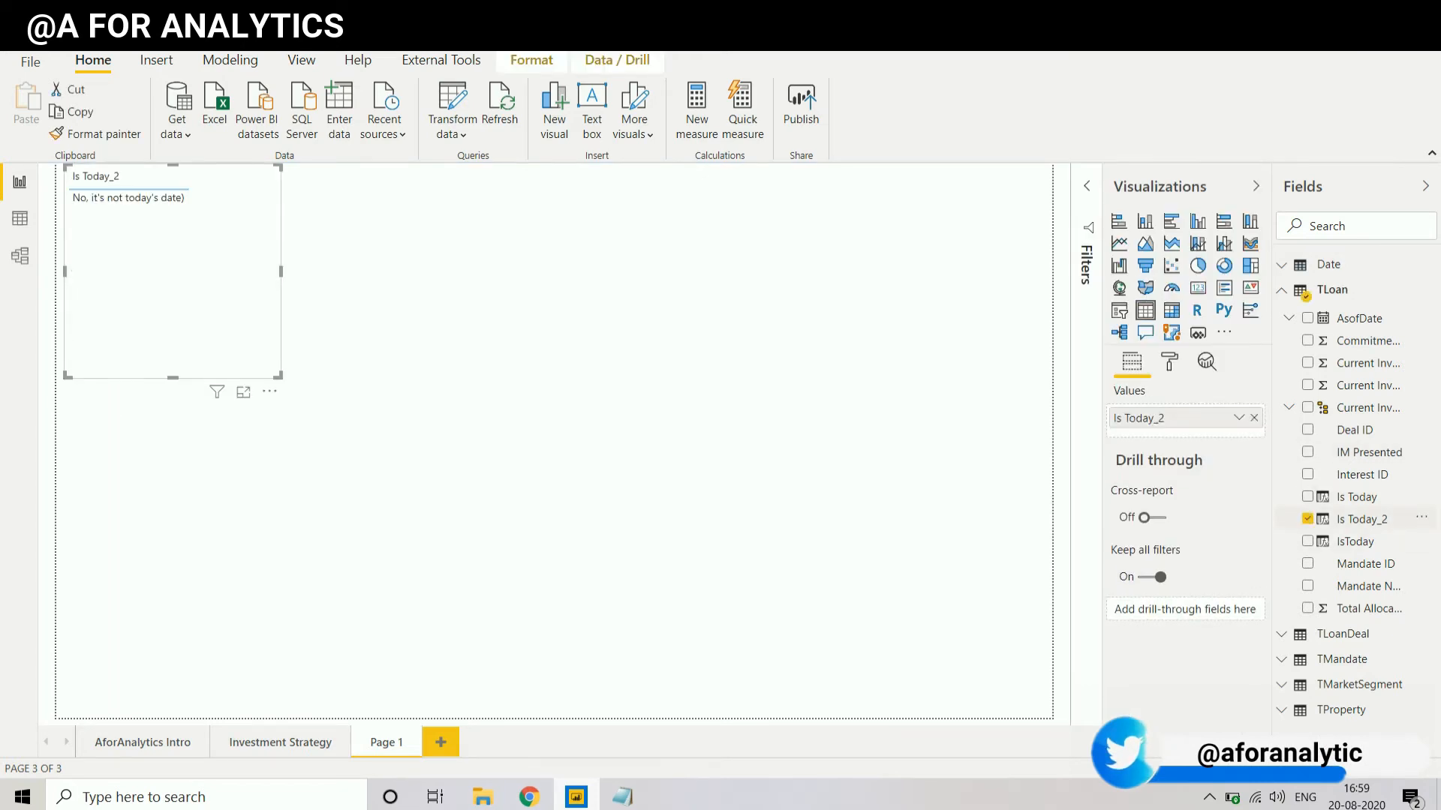
Step: Make the Is Today_2 table visual shorter and slightly wider, and move it to the middle of the page
drag(180, 300, 411, 412)
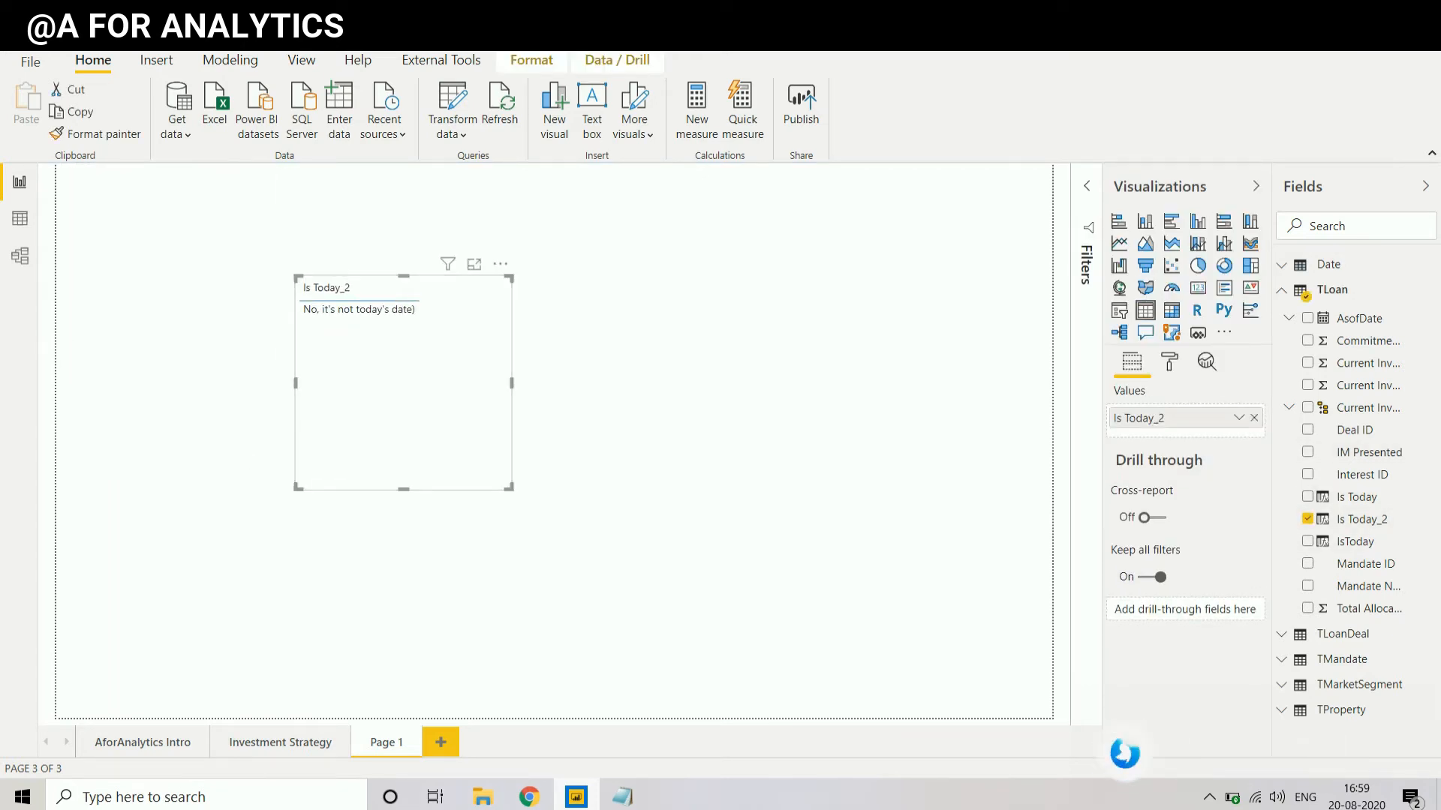
drag(511, 488, 532, 434)
drag(435, 368, 652, 411)
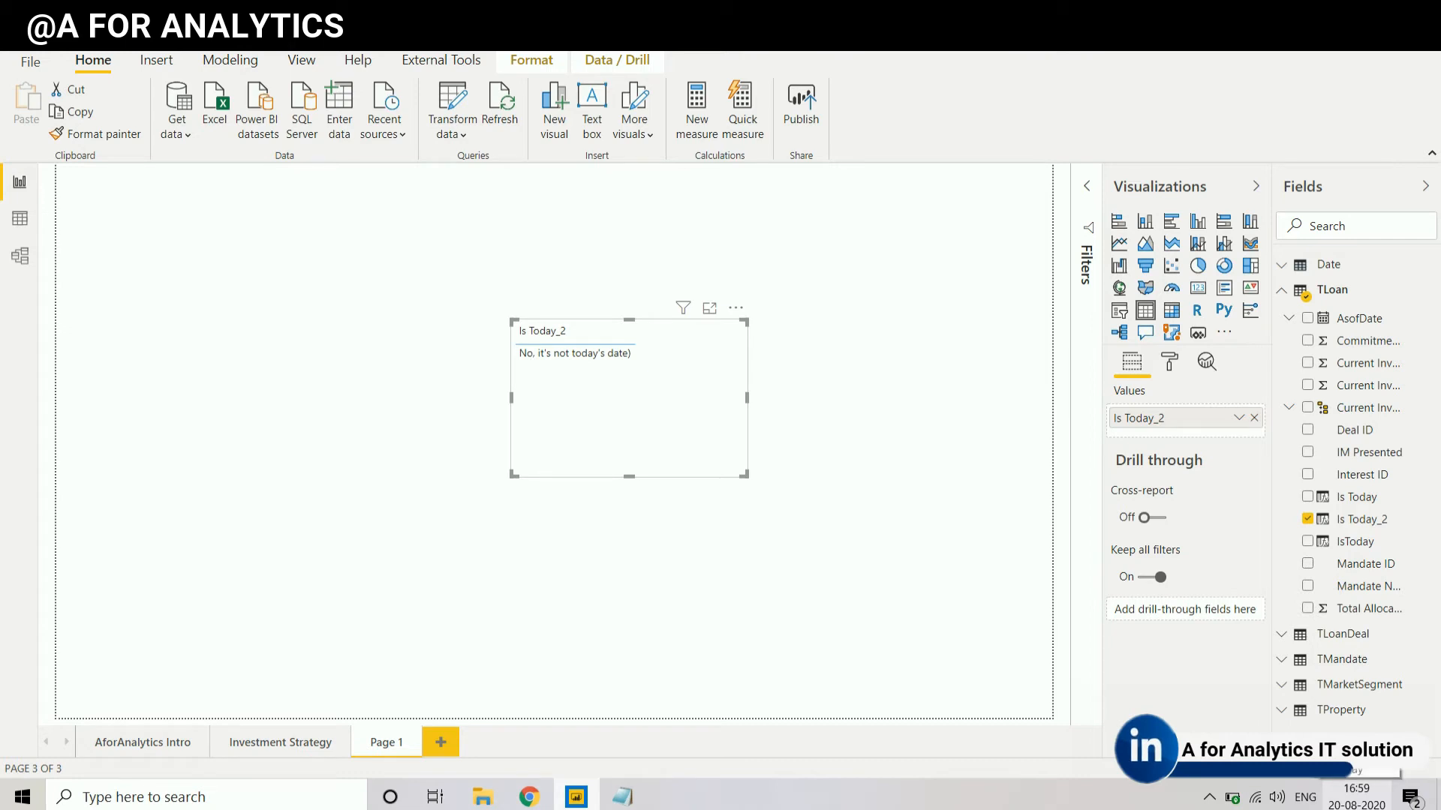
drag(628, 413, 655, 424)
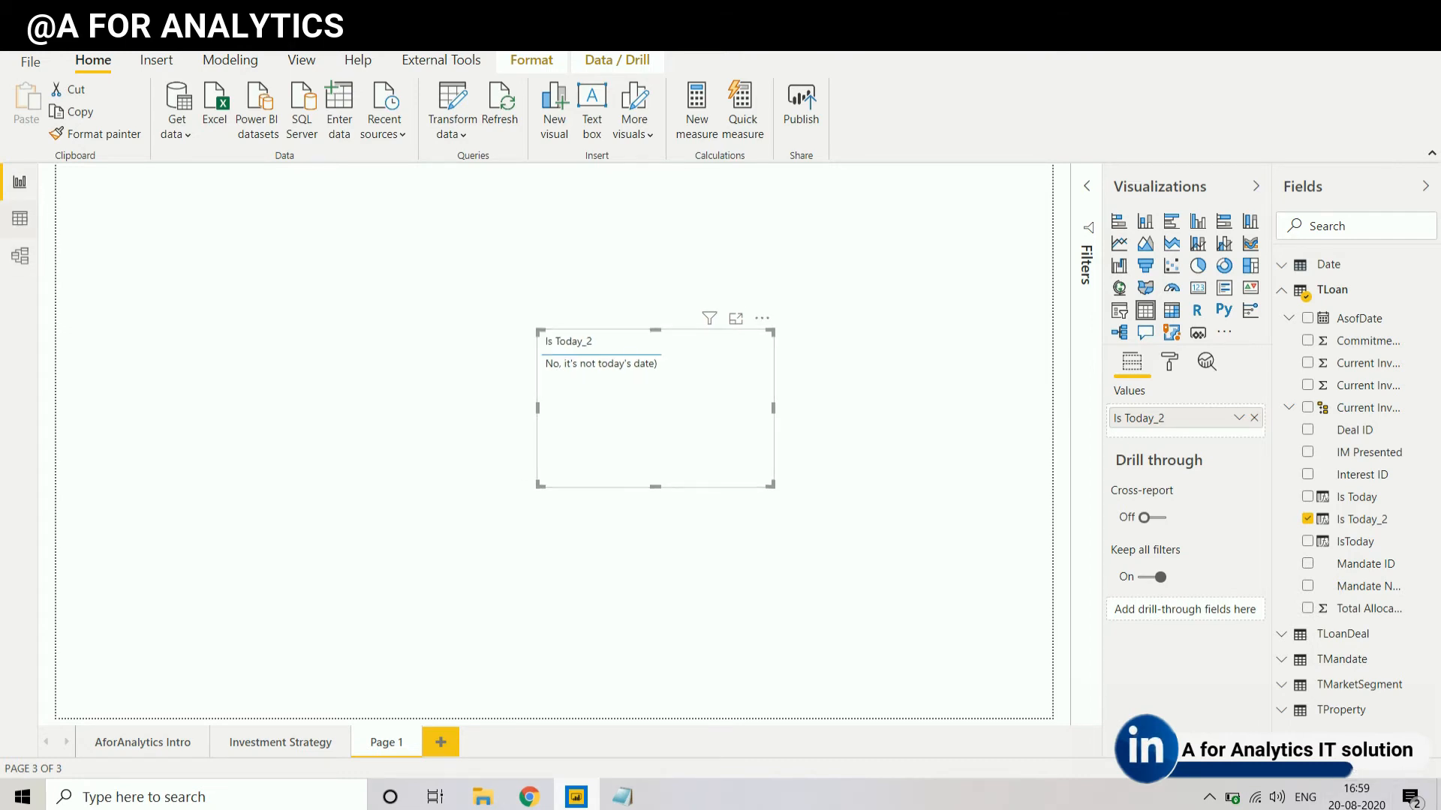
Step: Check the range of AsofDate values in the TLoan data down to the latest date, and return to the report page
click(19, 219)
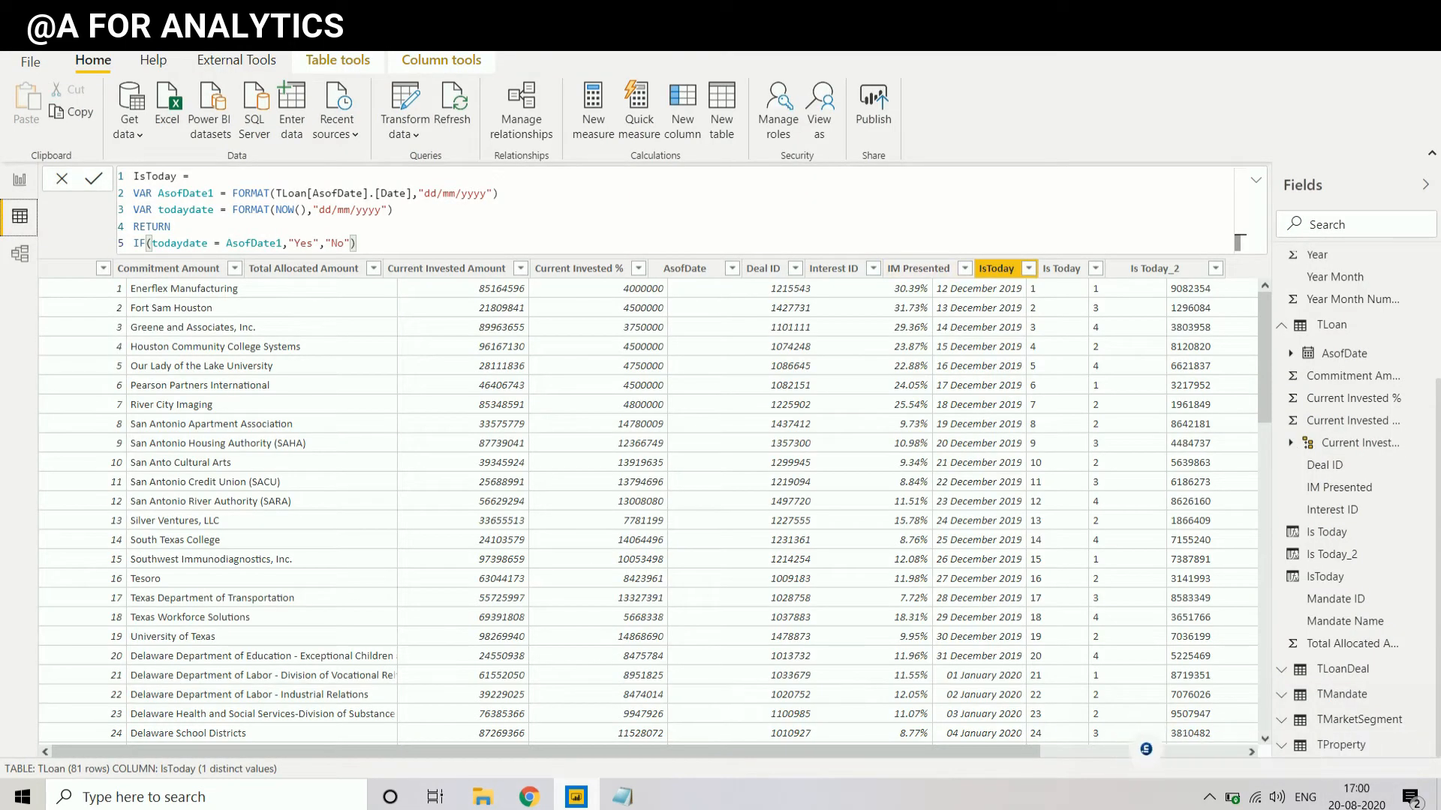
click(685, 268)
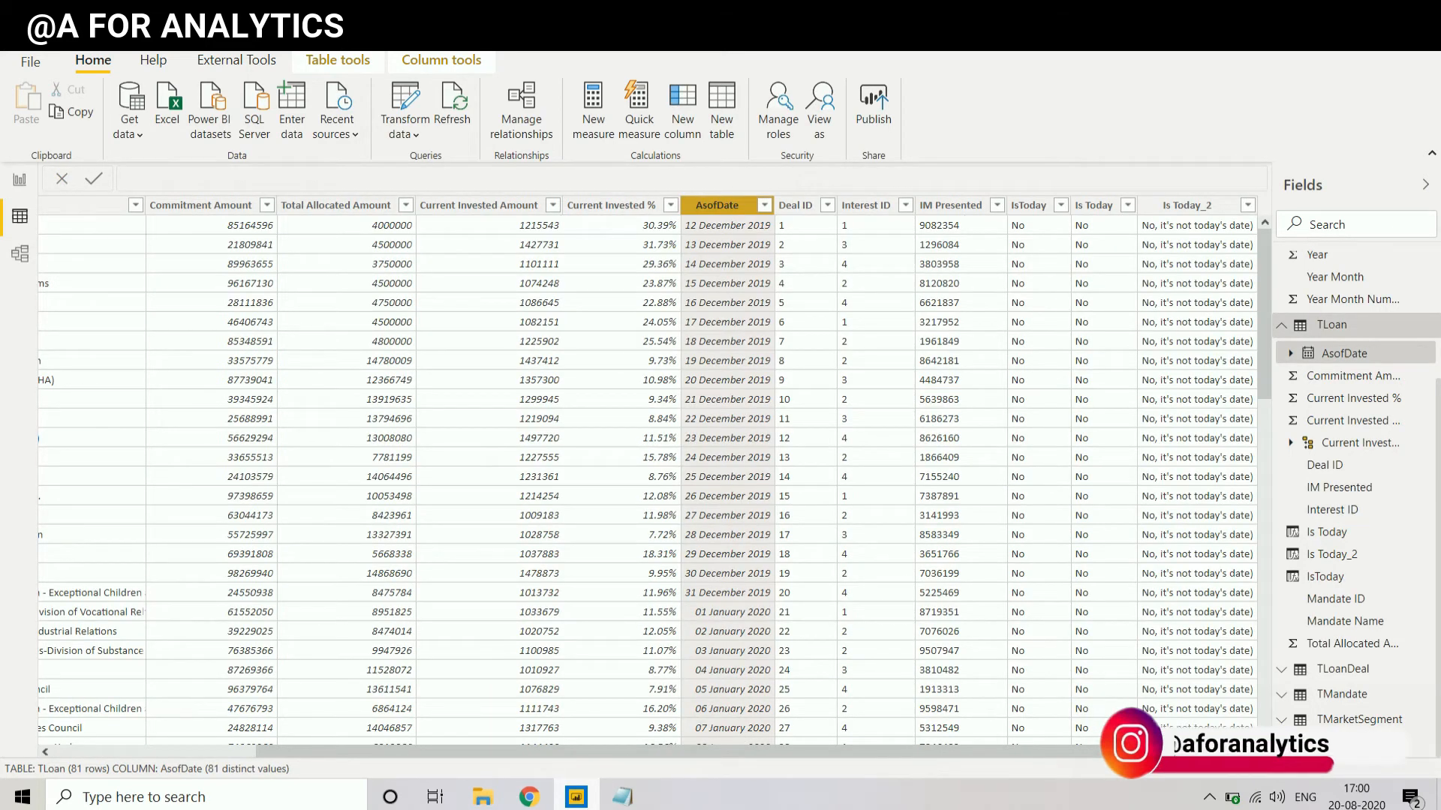
click(764, 205)
scroll(825, 223, down, 15)
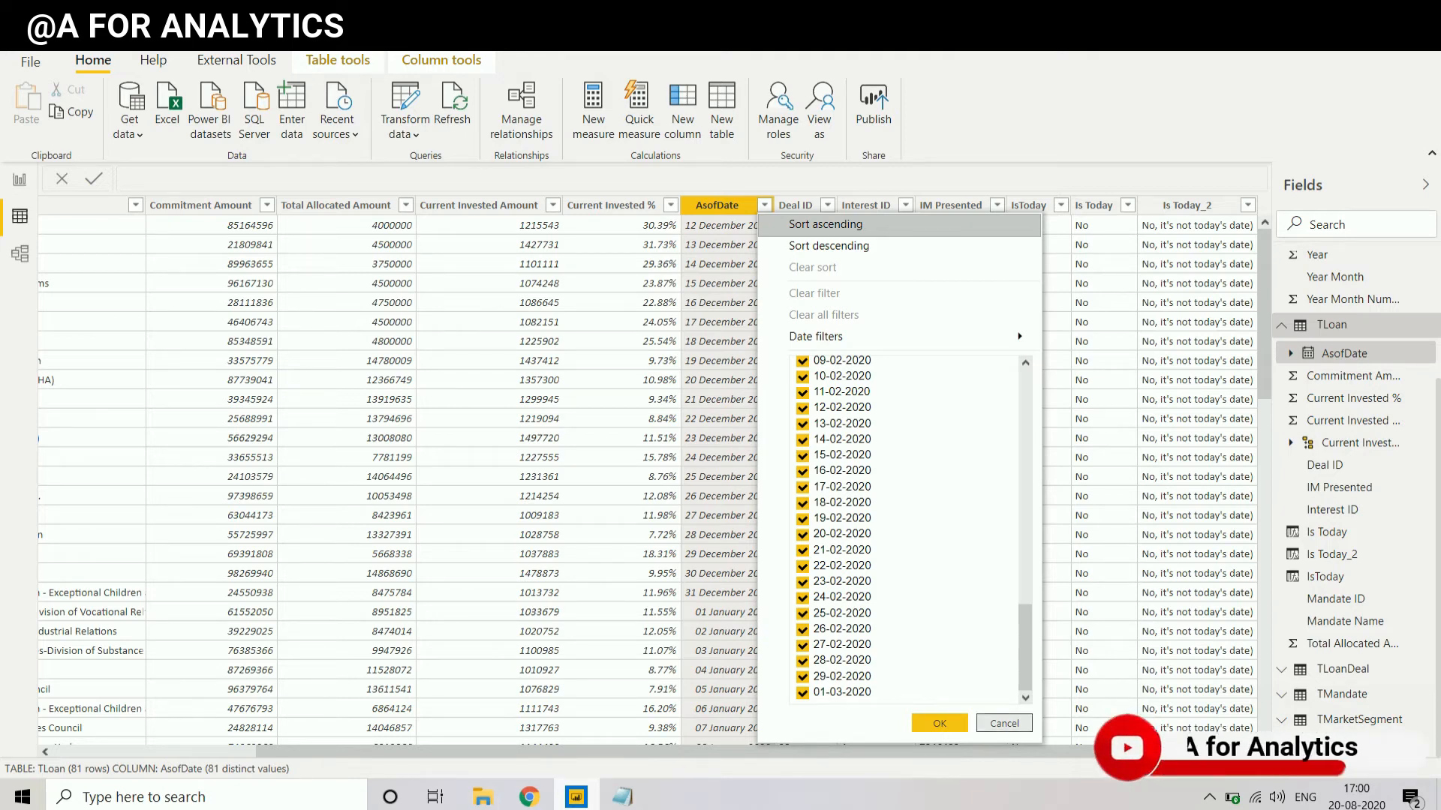
click(718, 205)
click(20, 181)
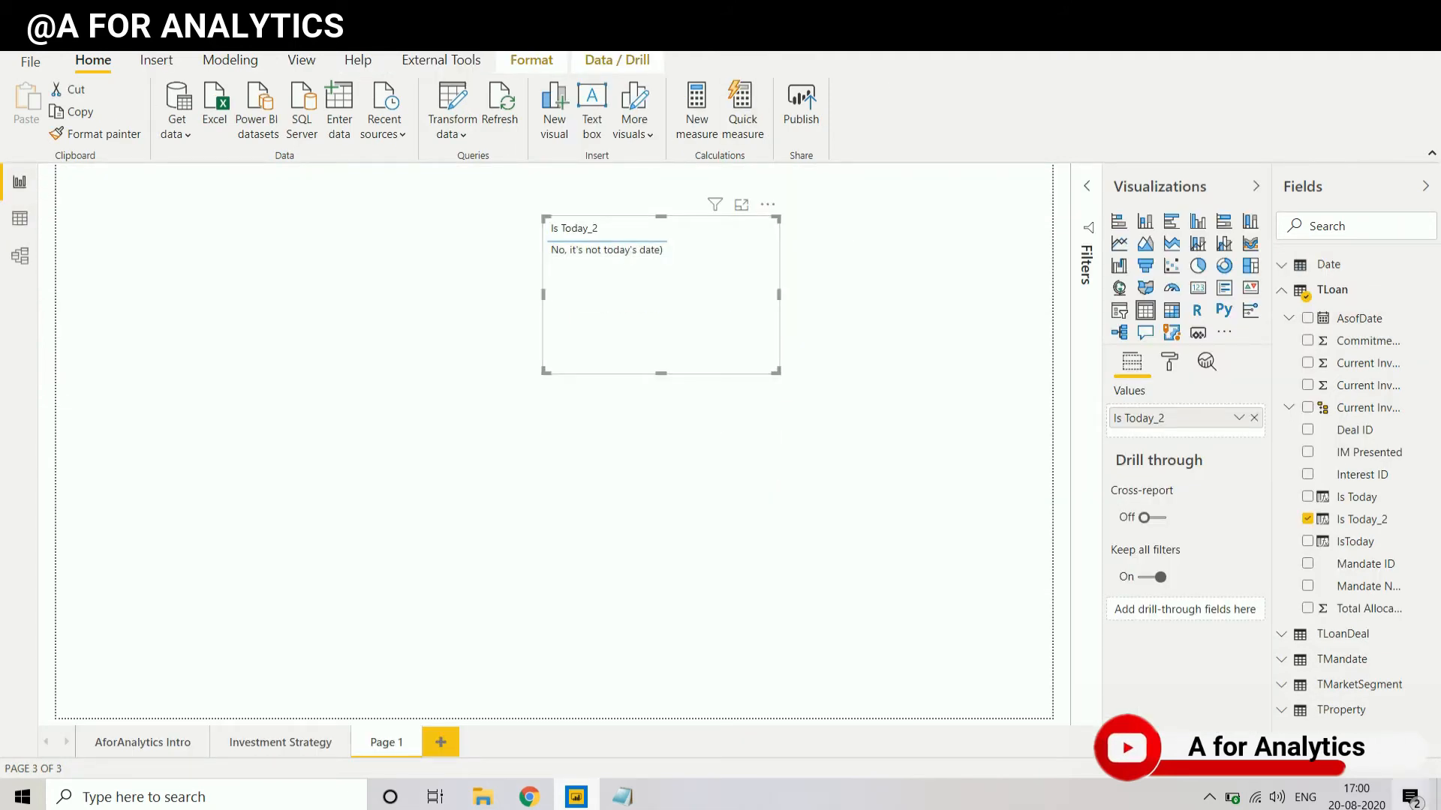
Step: Switch to Control Panel and open the Date and Time Settings for changing the system date
click(1357, 797)
click(1357, 797)
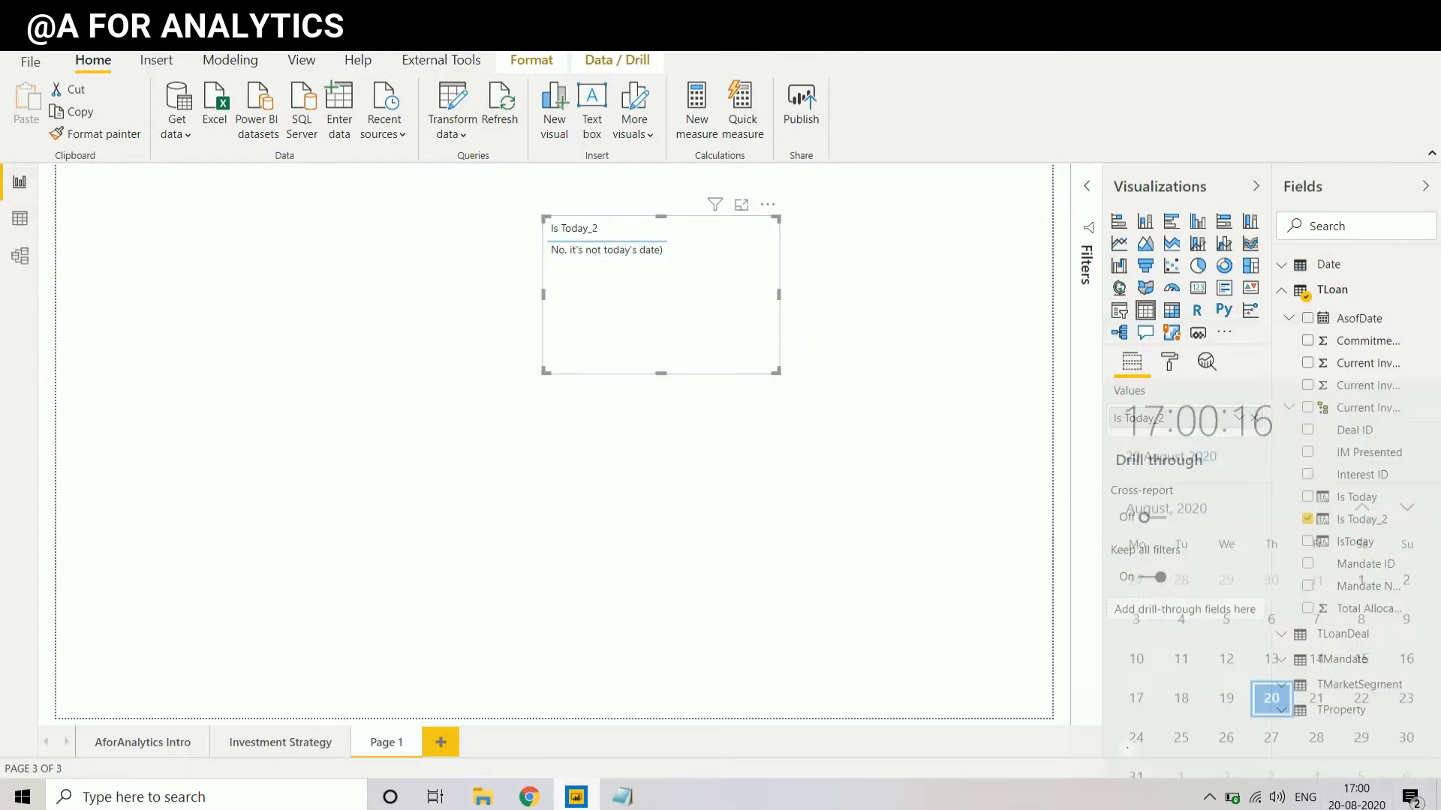
key(super)
text(contr)
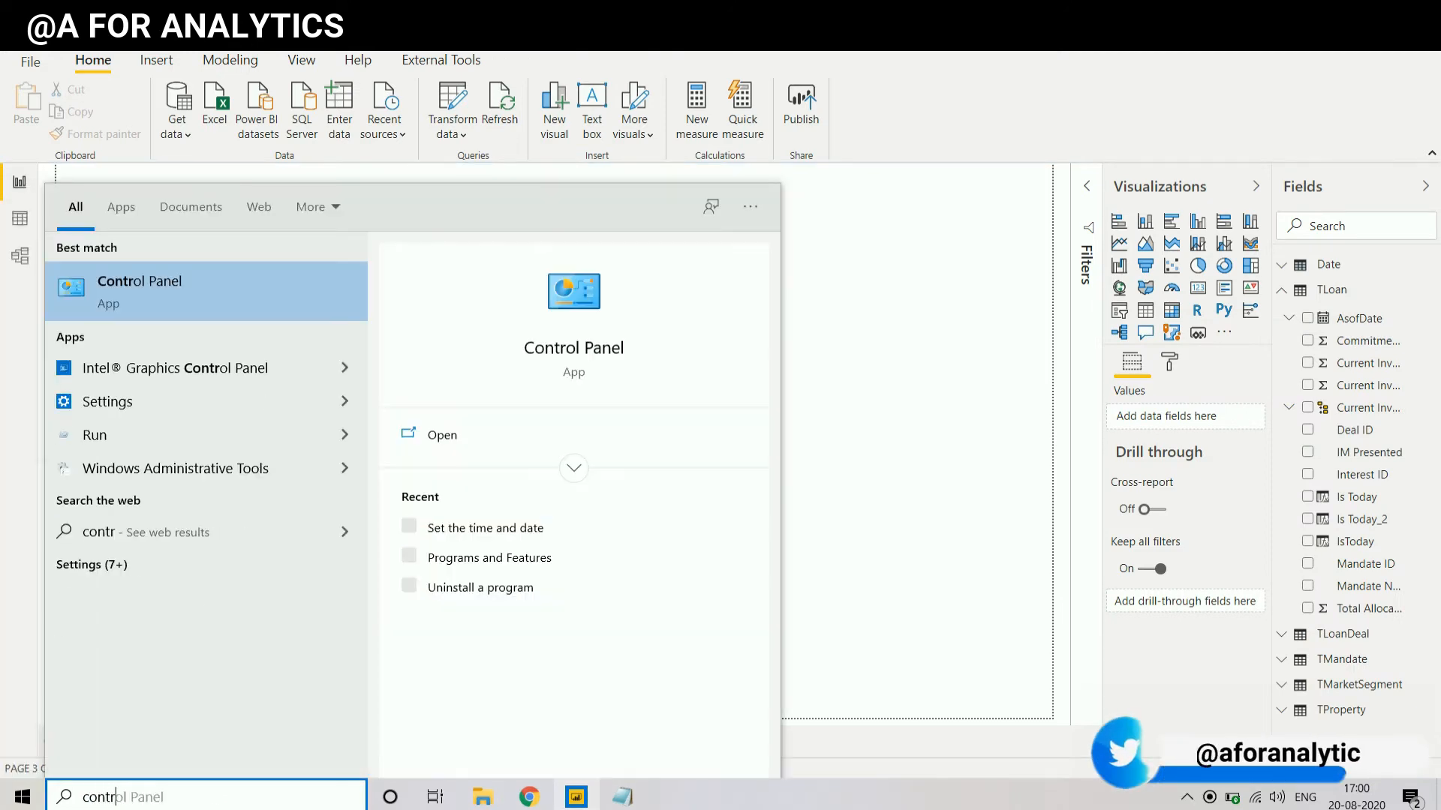
key(Return)
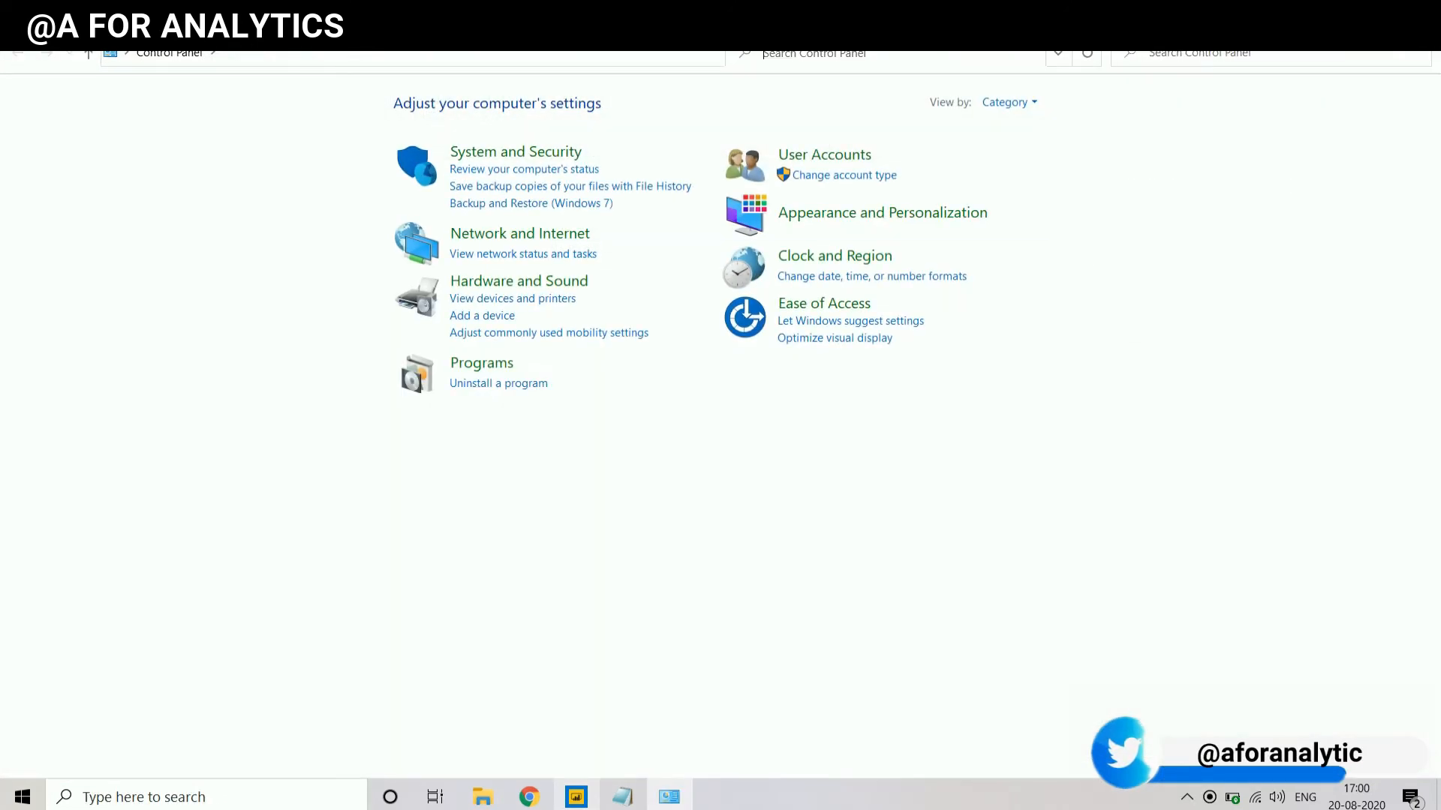
click(834, 259)
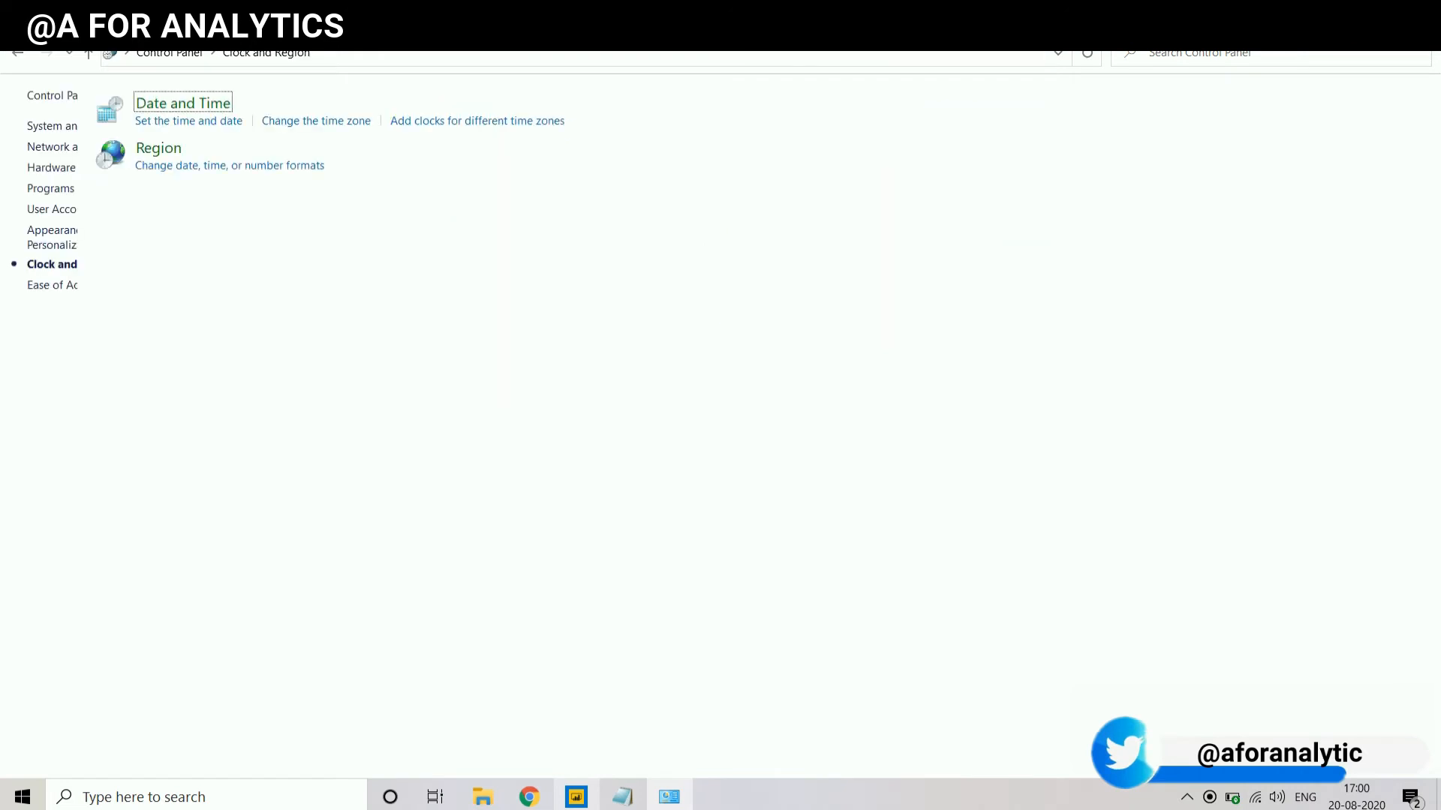
click(299, 121)
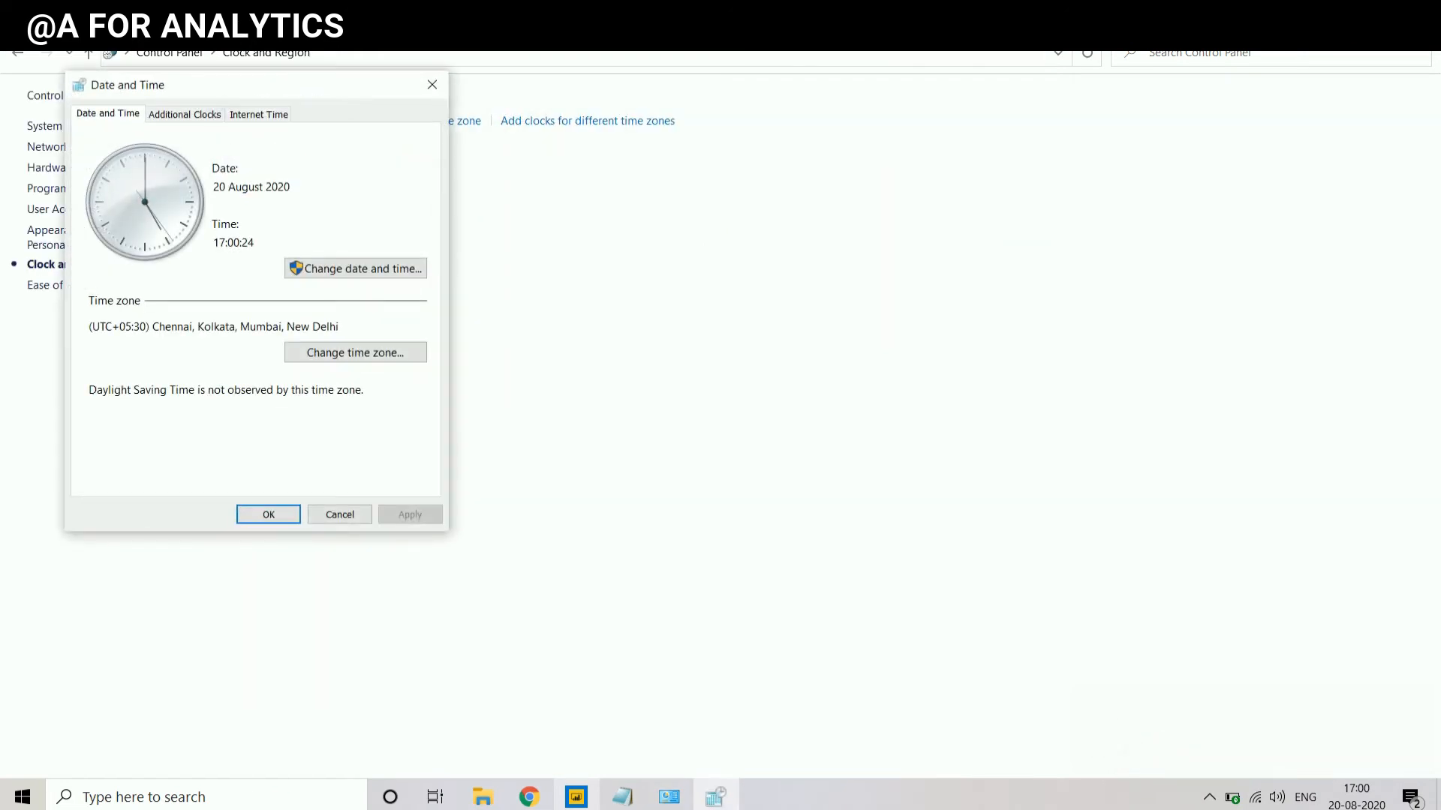
click(355, 269)
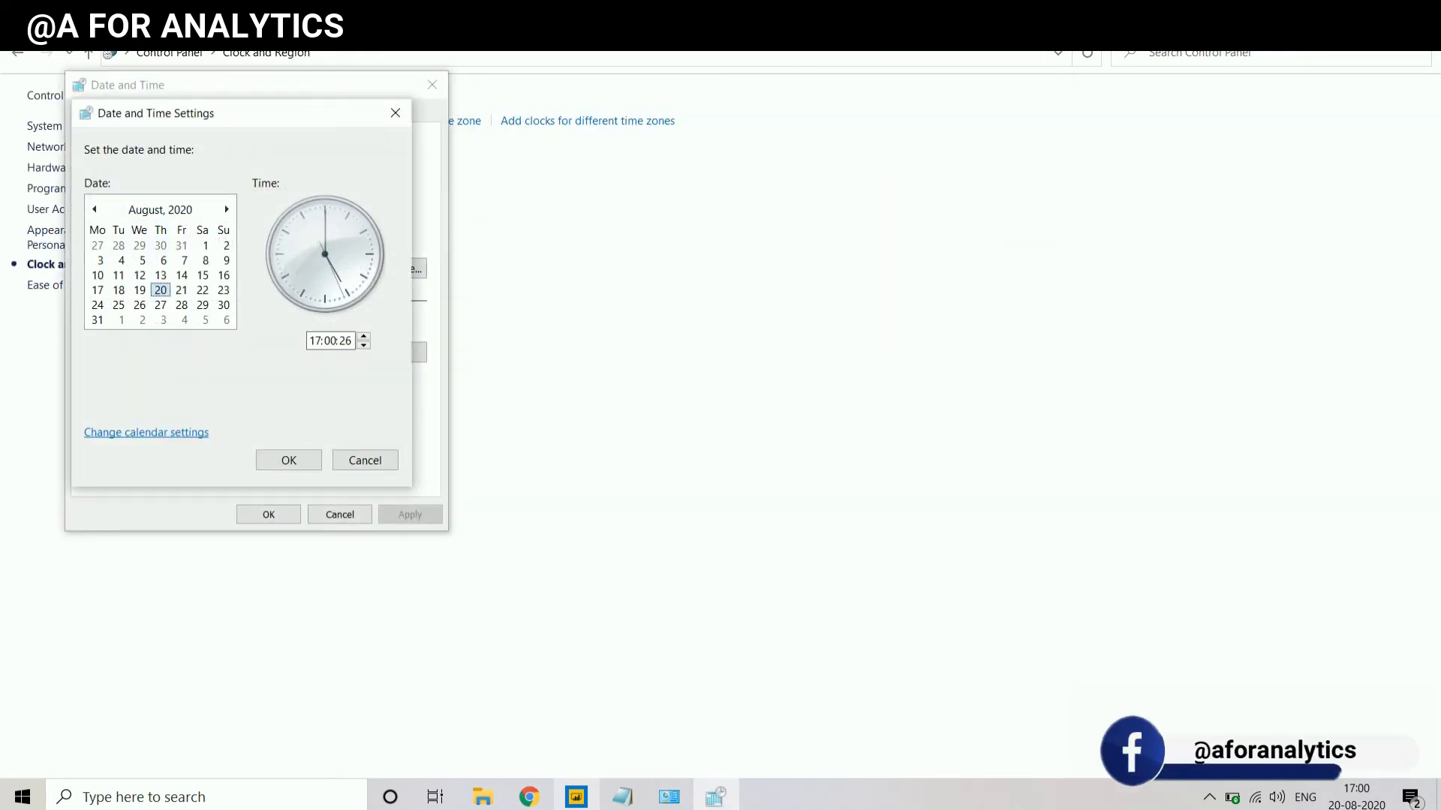
Step: Set the system date to 25 February 2020 and close the date and time dialogs
click(94, 210)
click(94, 210)
click(95, 210)
click(95, 209)
click(95, 209)
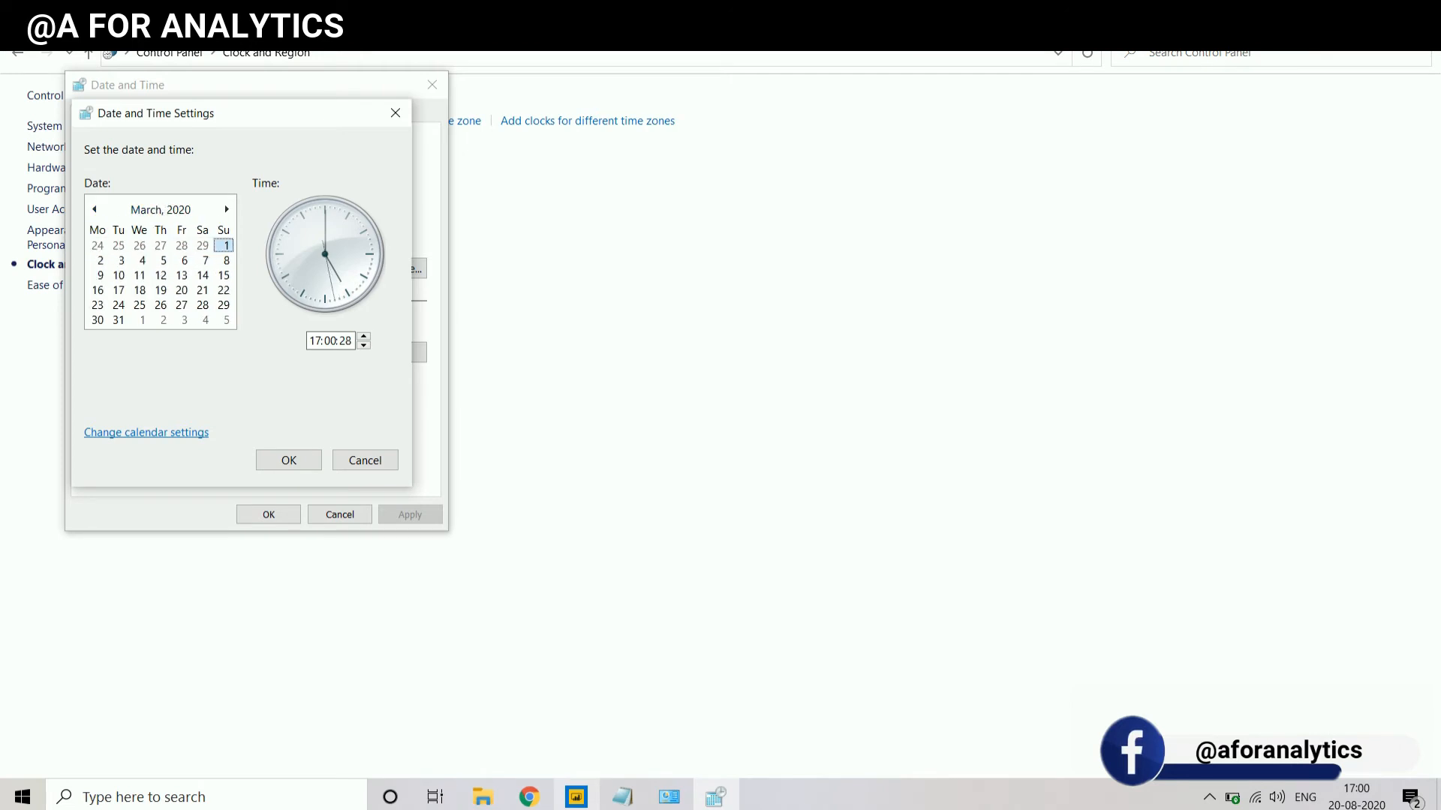
click(95, 209)
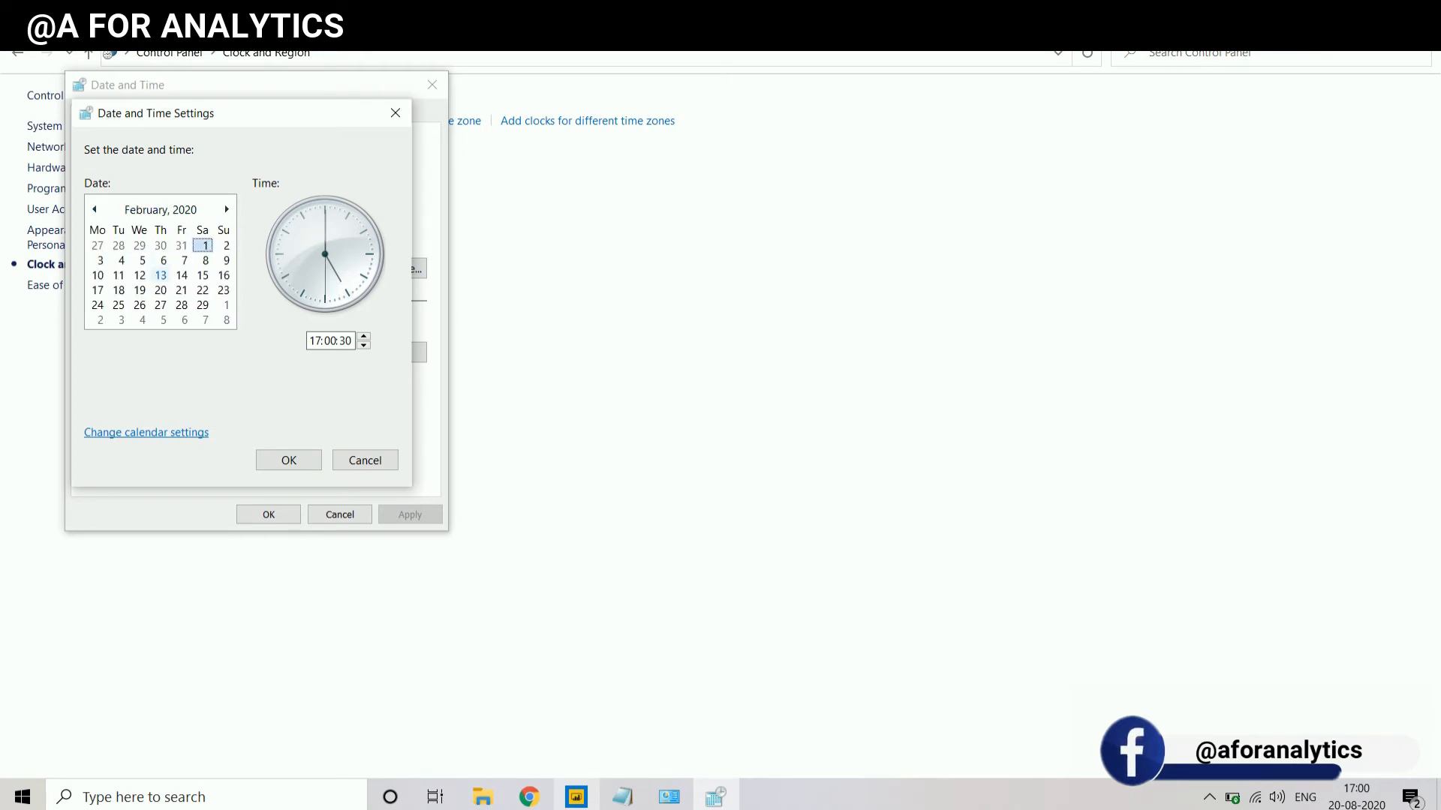
click(119, 305)
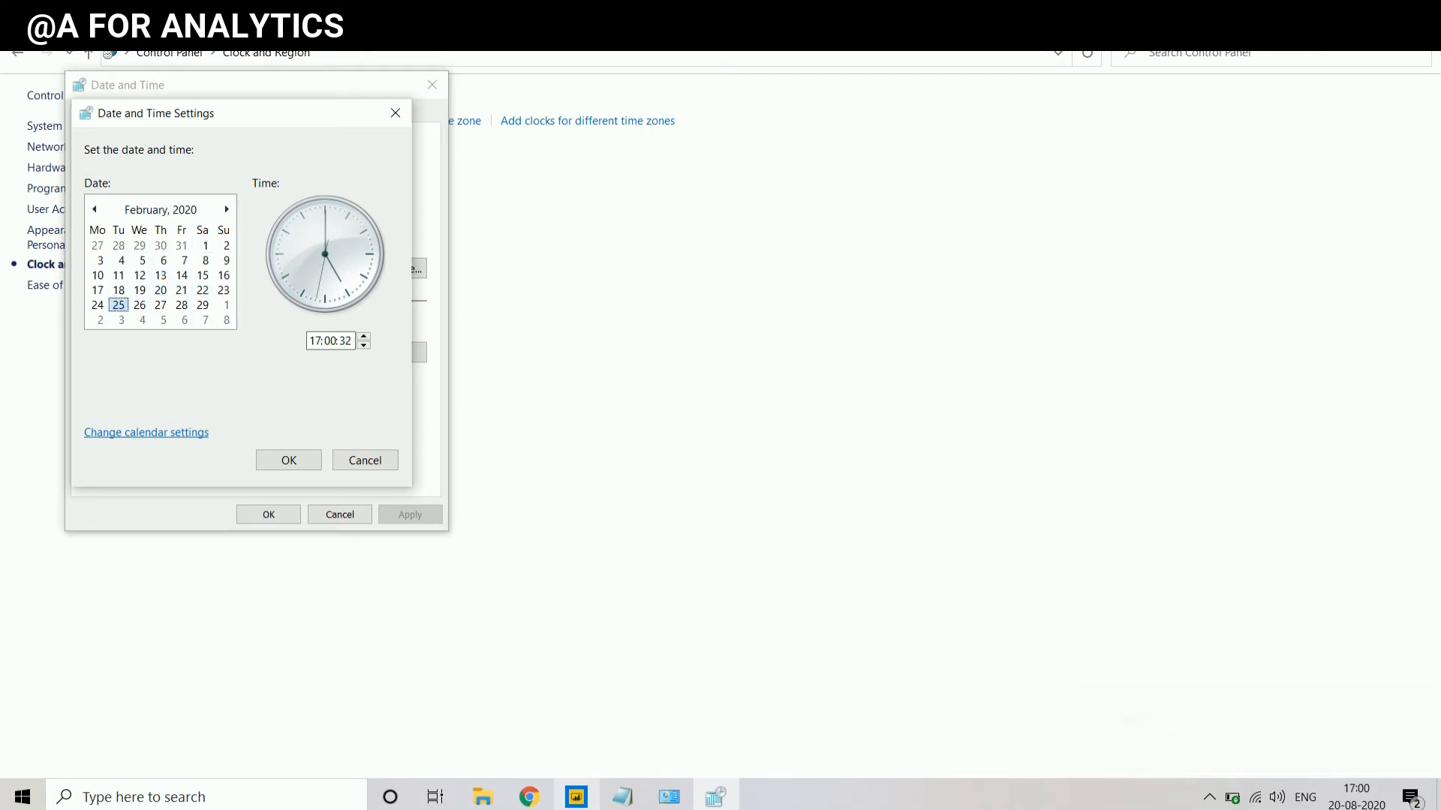
click(289, 460)
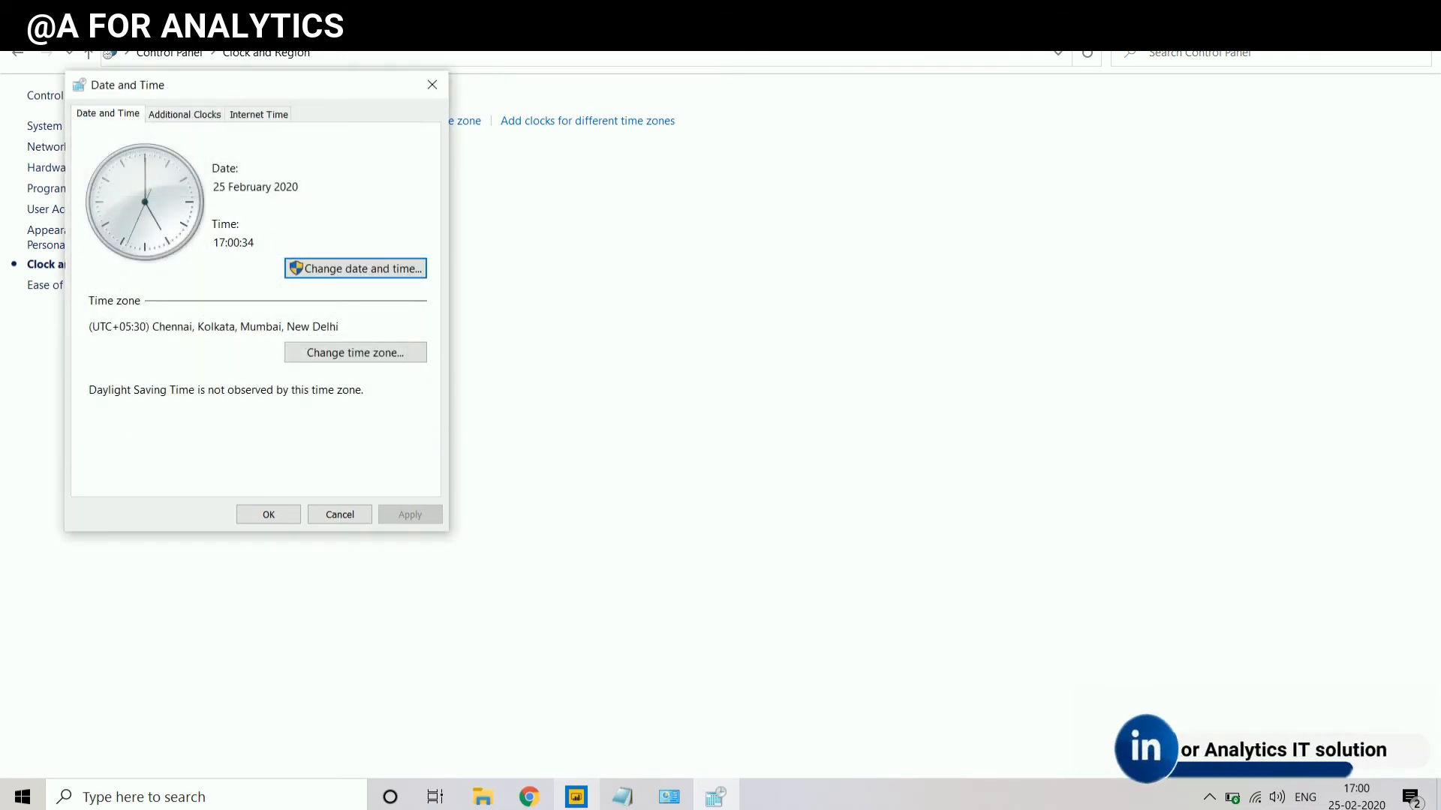
click(276, 187)
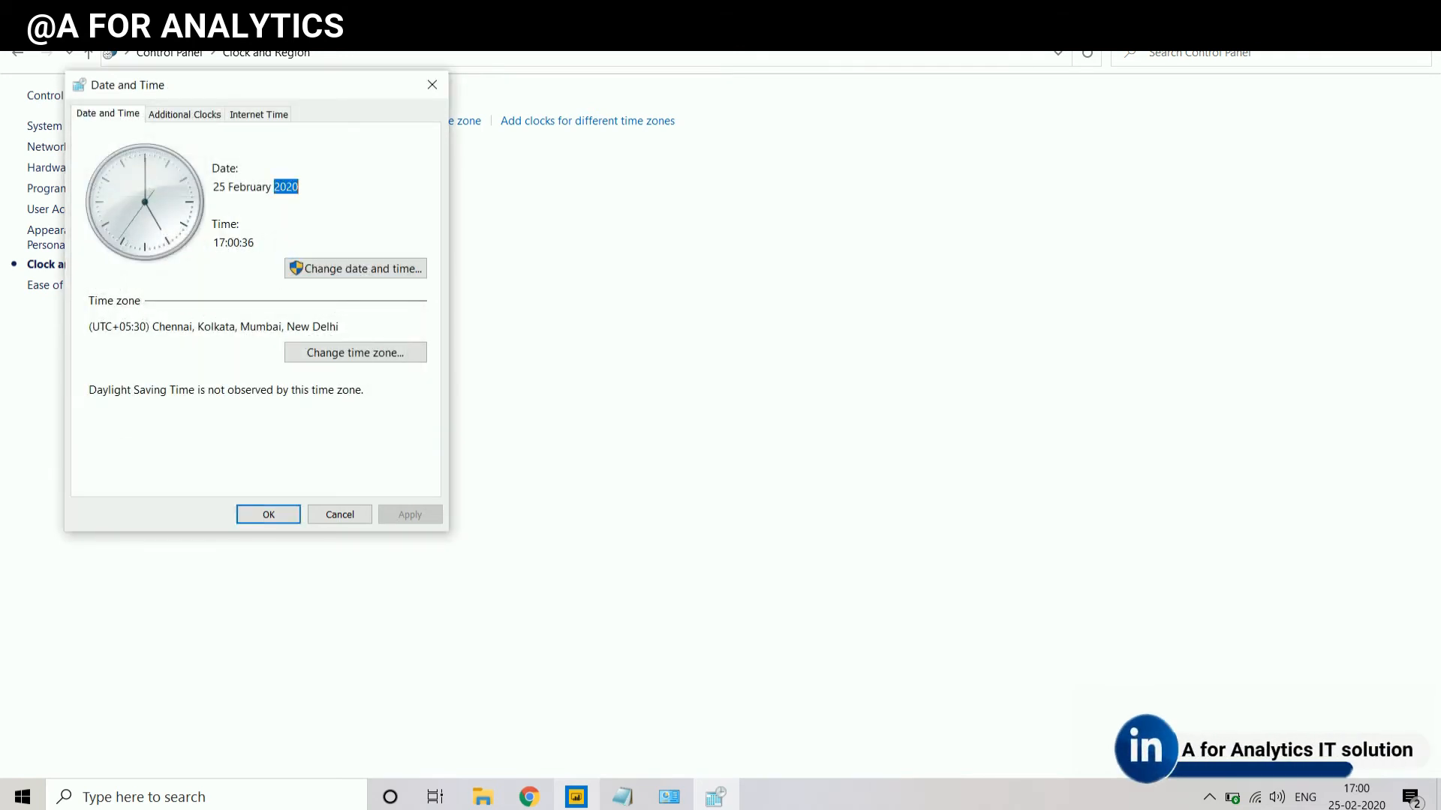
click(268, 515)
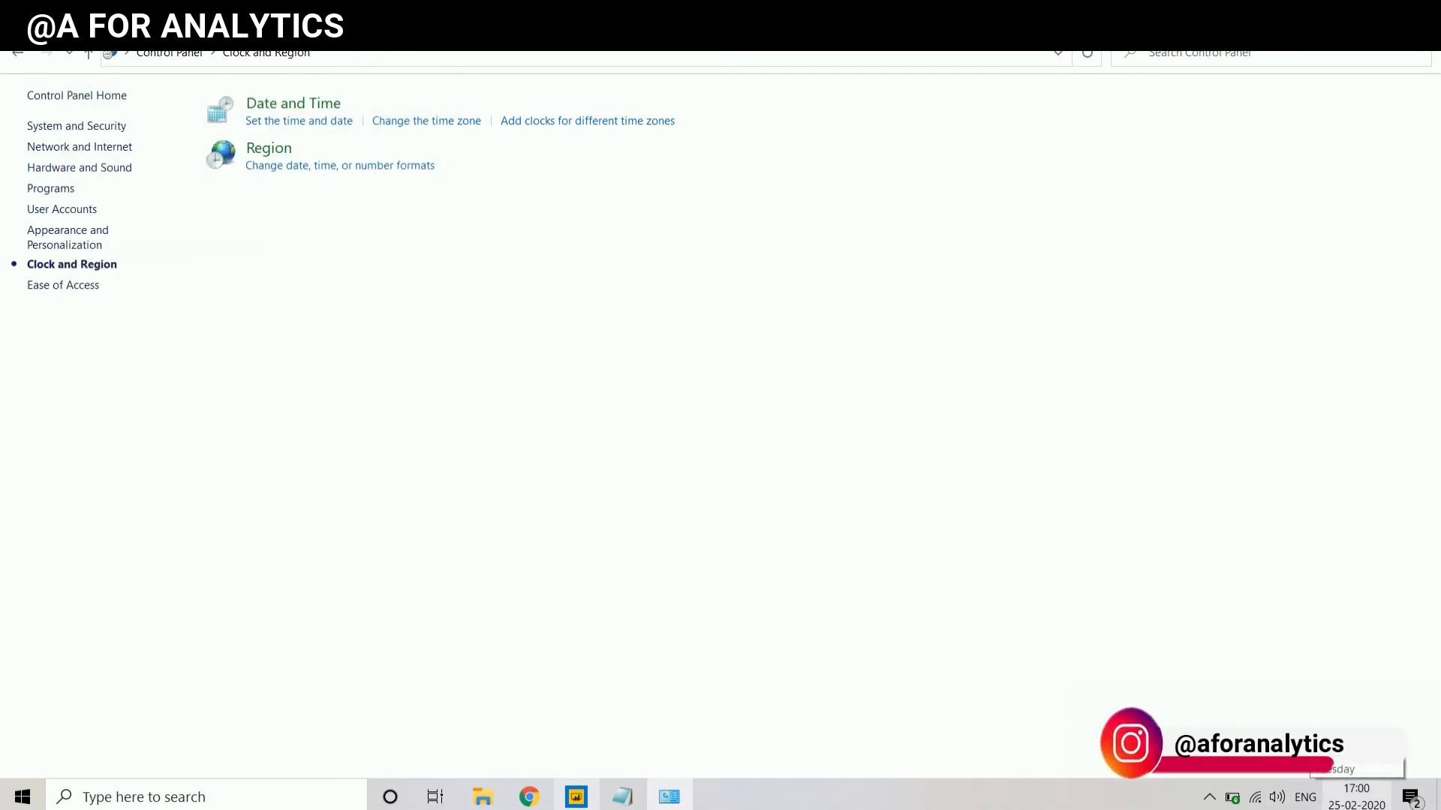
Step: Switch back to the Power BI Desktop report and refresh its data to update the Is Today_2 table
key(alt+Tab)
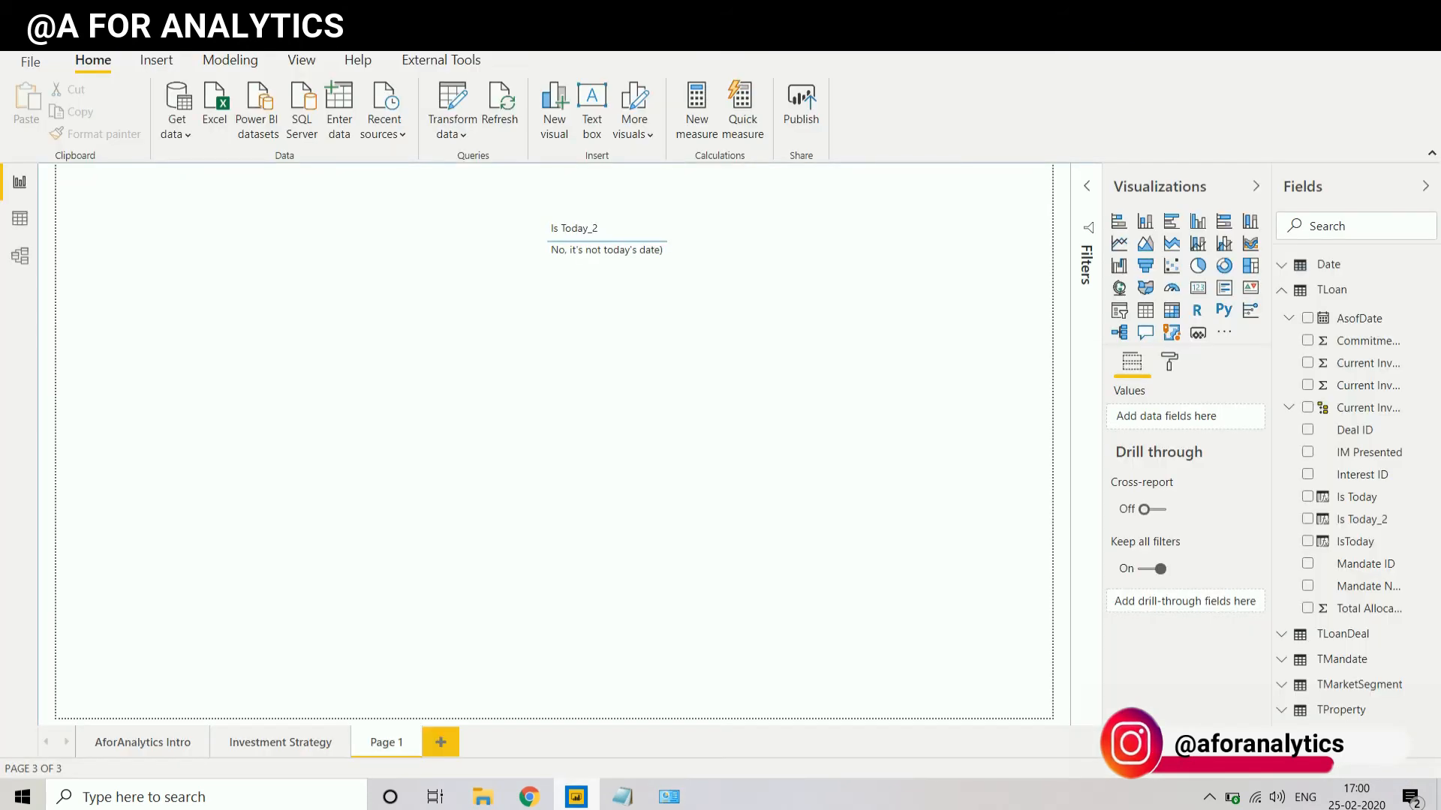
drag(661, 300, 665, 309)
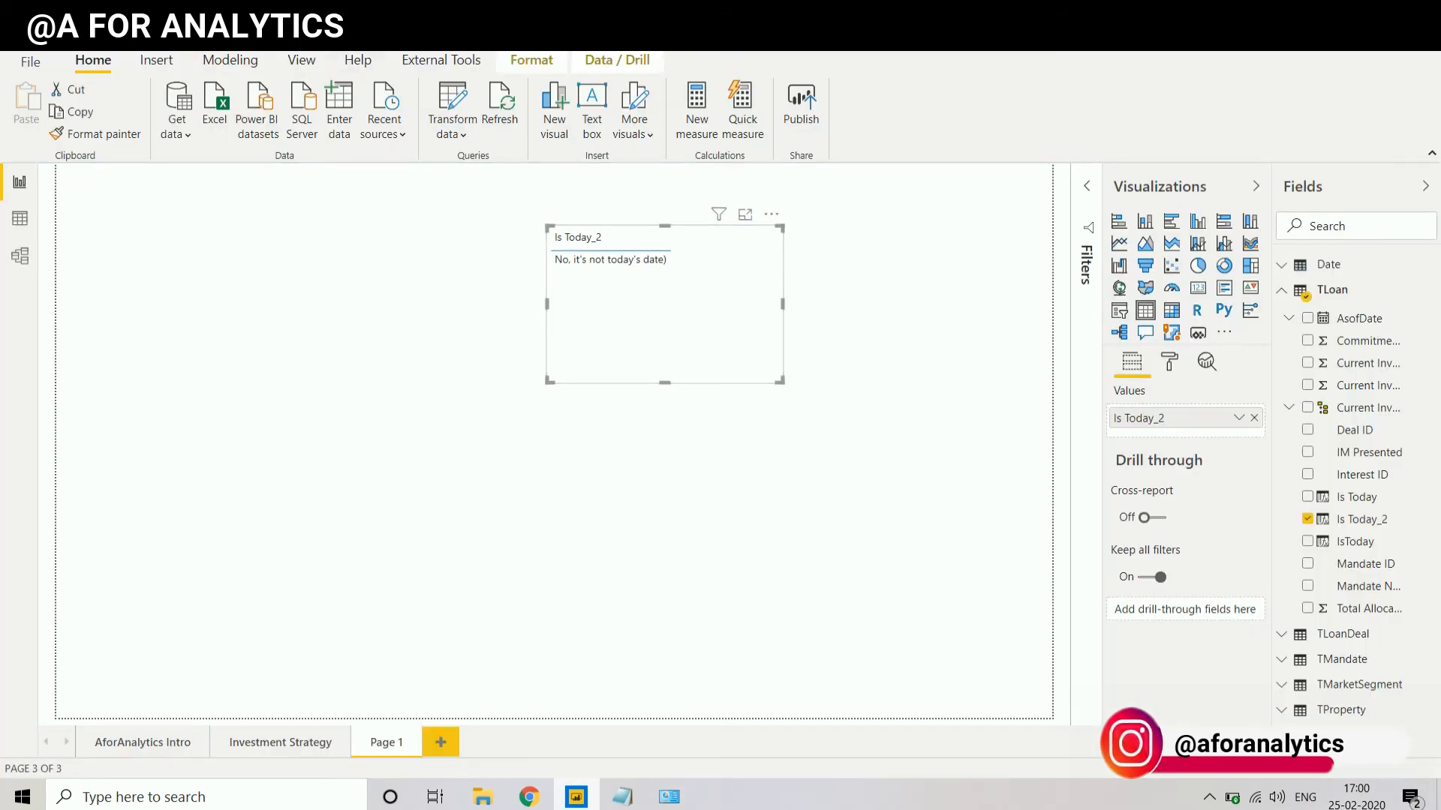
click(230, 61)
click(93, 61)
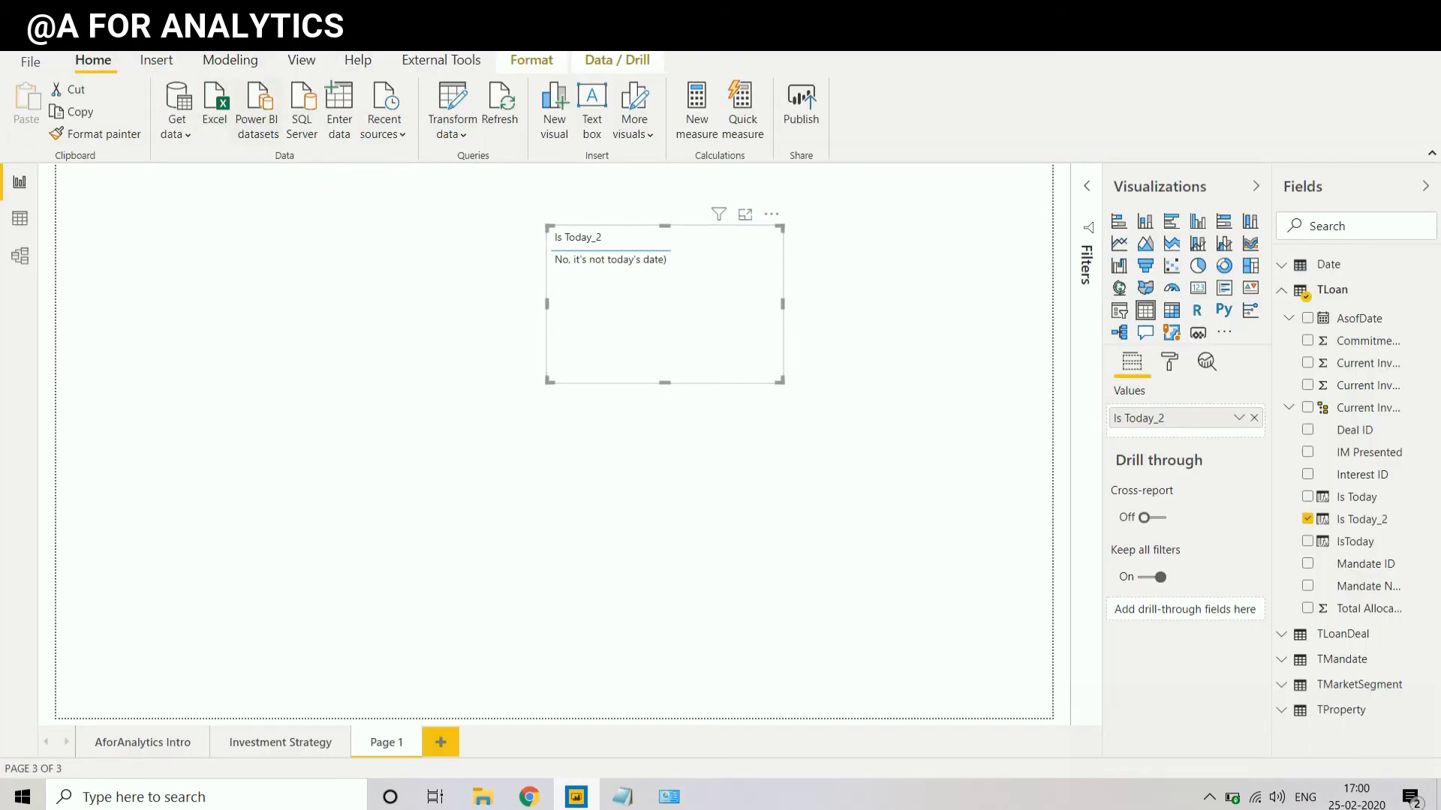
click(499, 108)
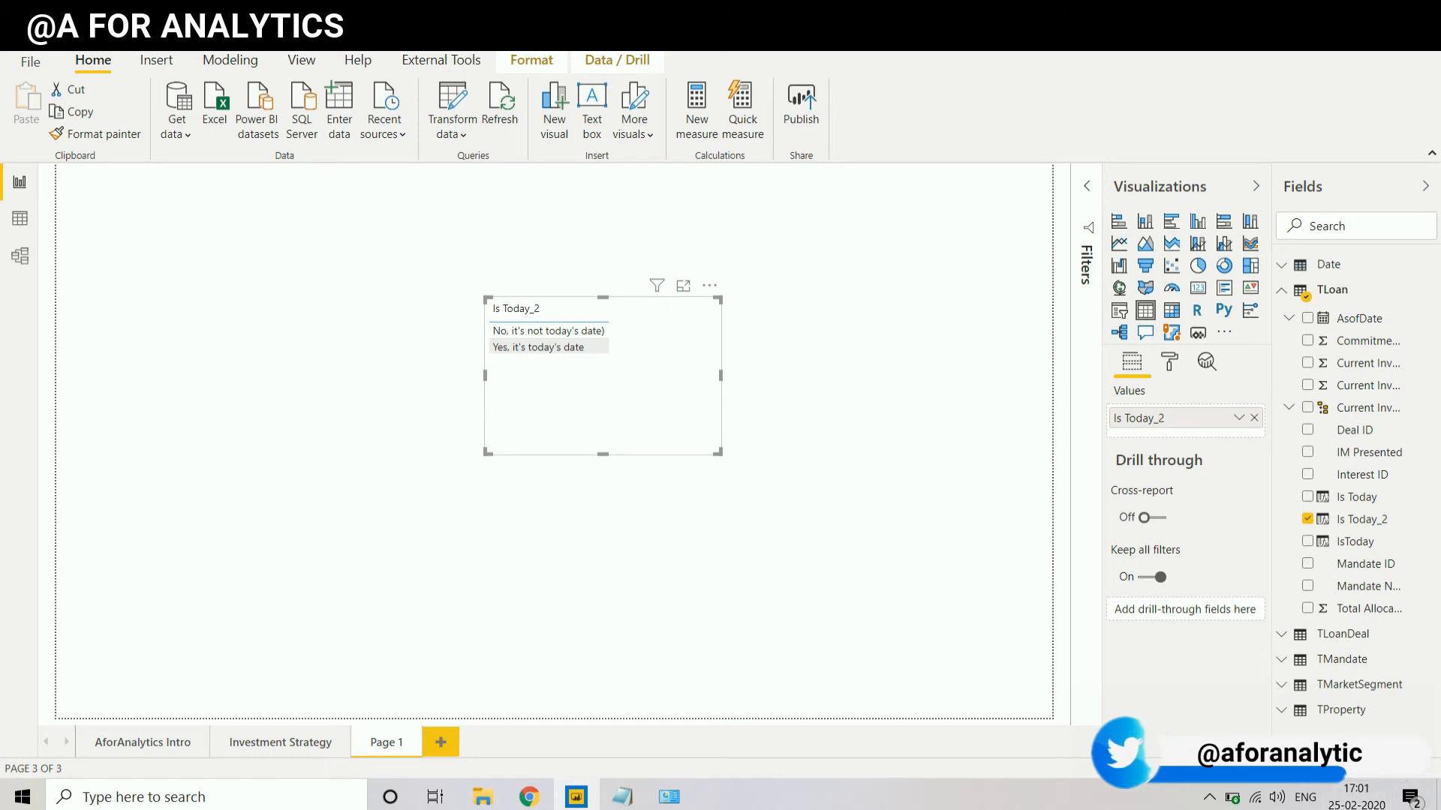
Step: Highlight the "Yes, it's today's date" row in the Is Today_2 table, and delete the table visual from Page 1
click(541, 348)
click(541, 347)
click(541, 347)
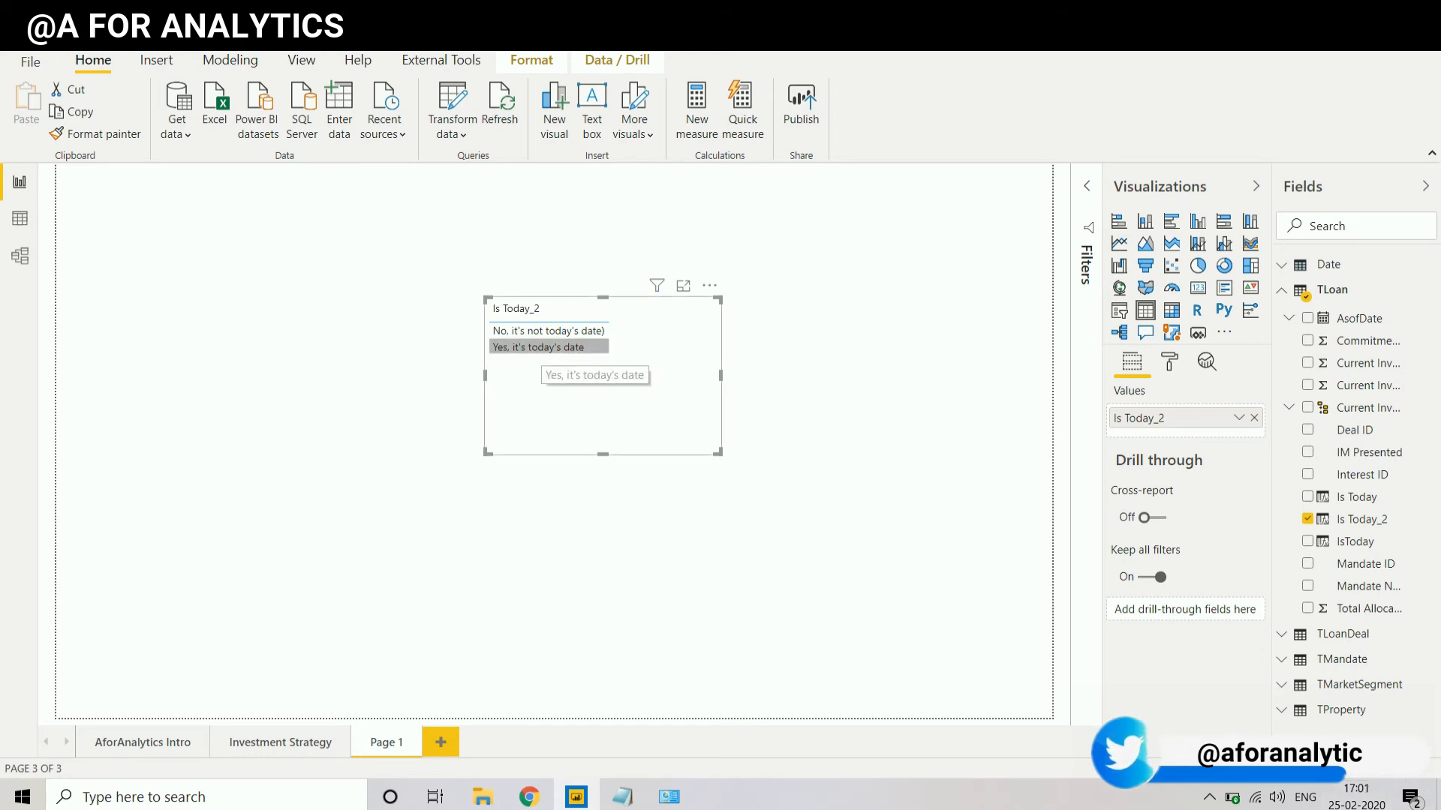
click(541, 347)
drag(541, 347, 612, 374)
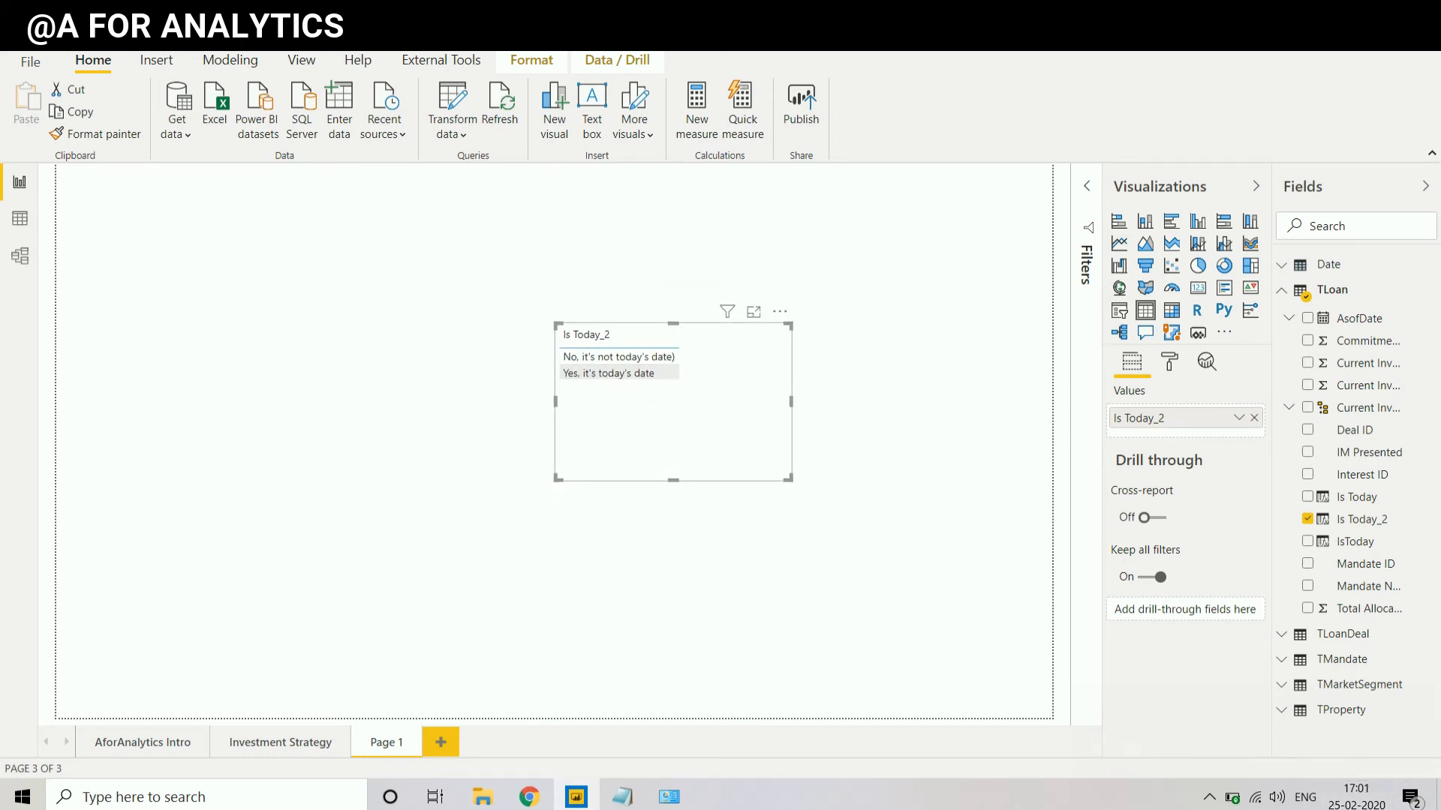
key(Delete)
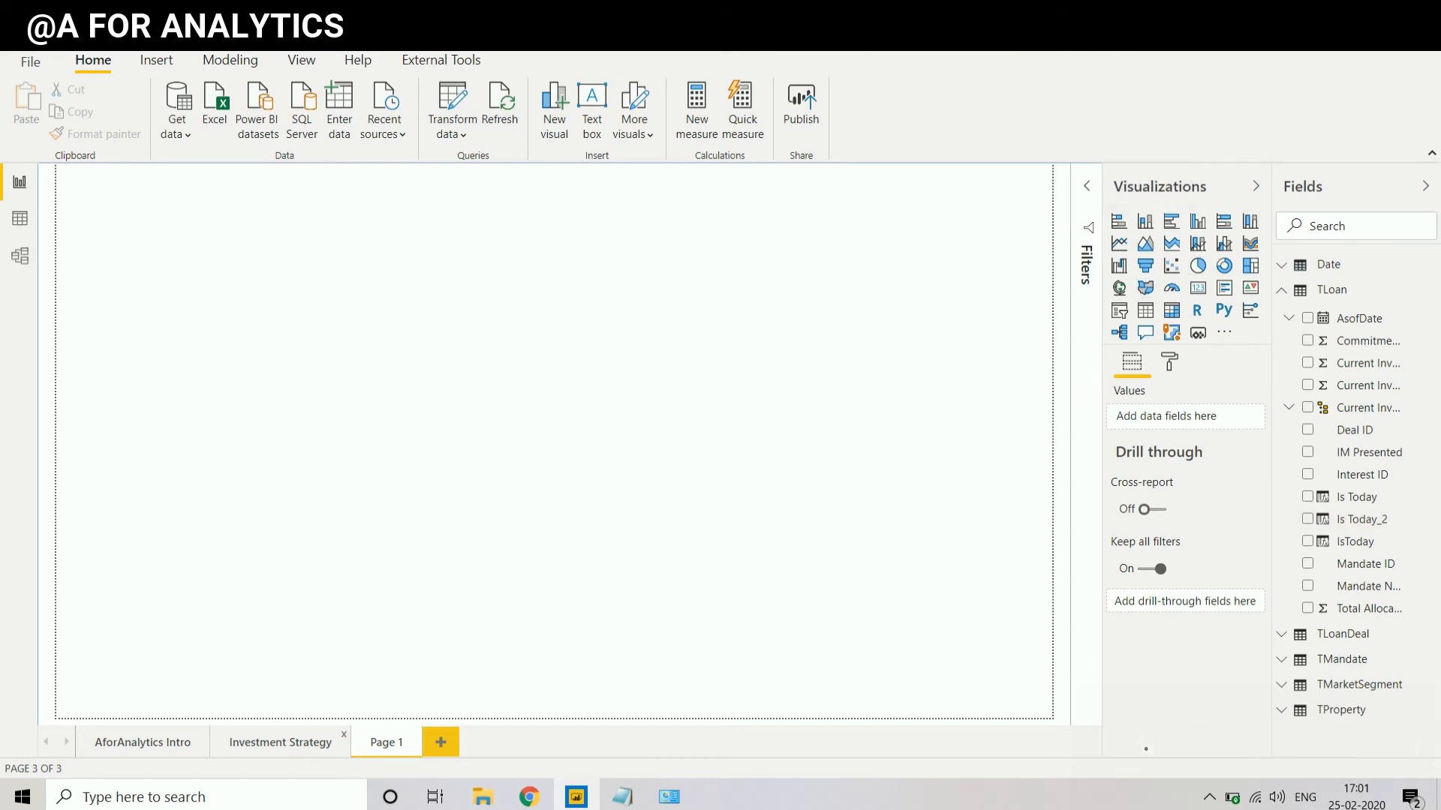
Step: Add Is Today_2 as a page-level filter on the Investment Strategy page and restrict it to "Yes, it's today's date"
click(280, 742)
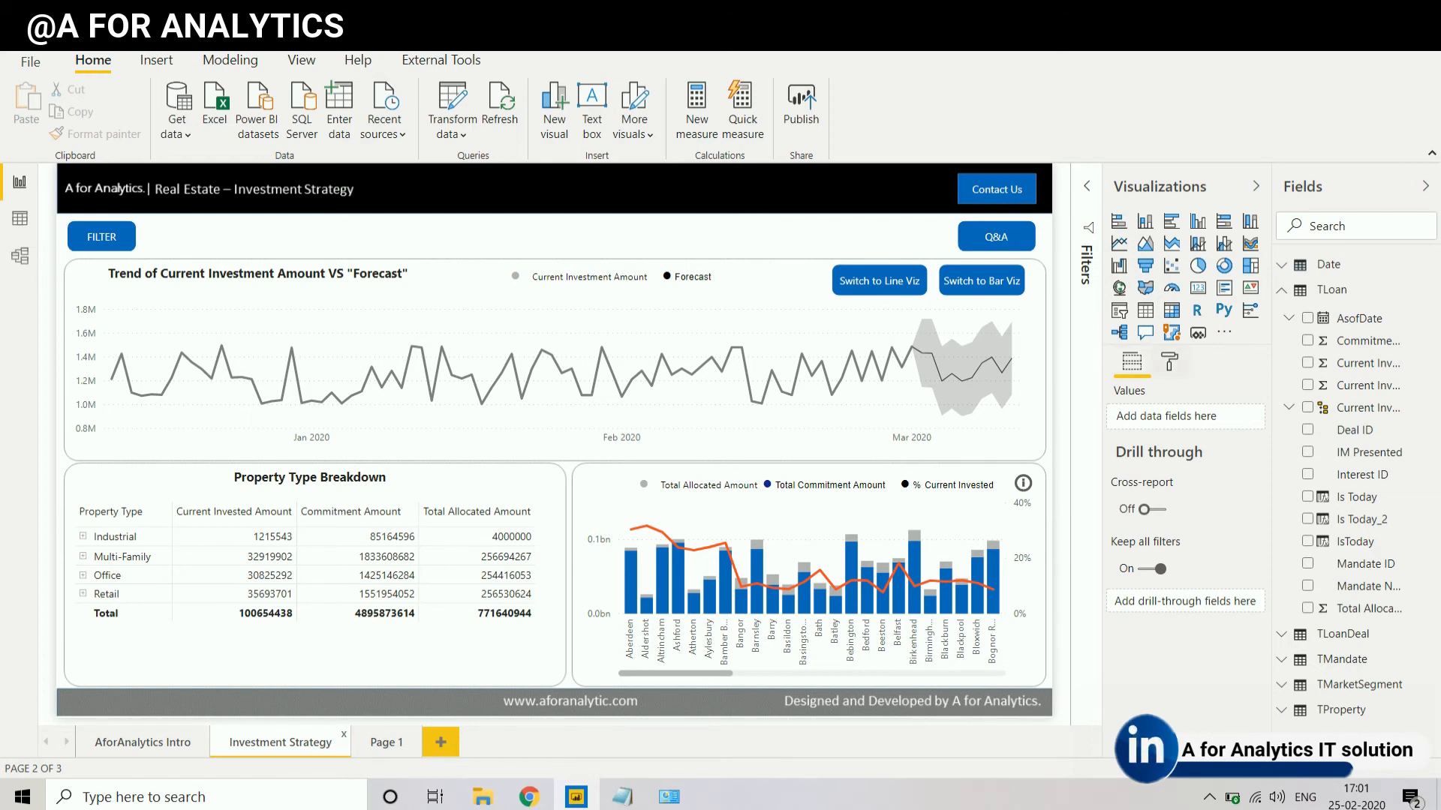
click(1169, 362)
click(1132, 362)
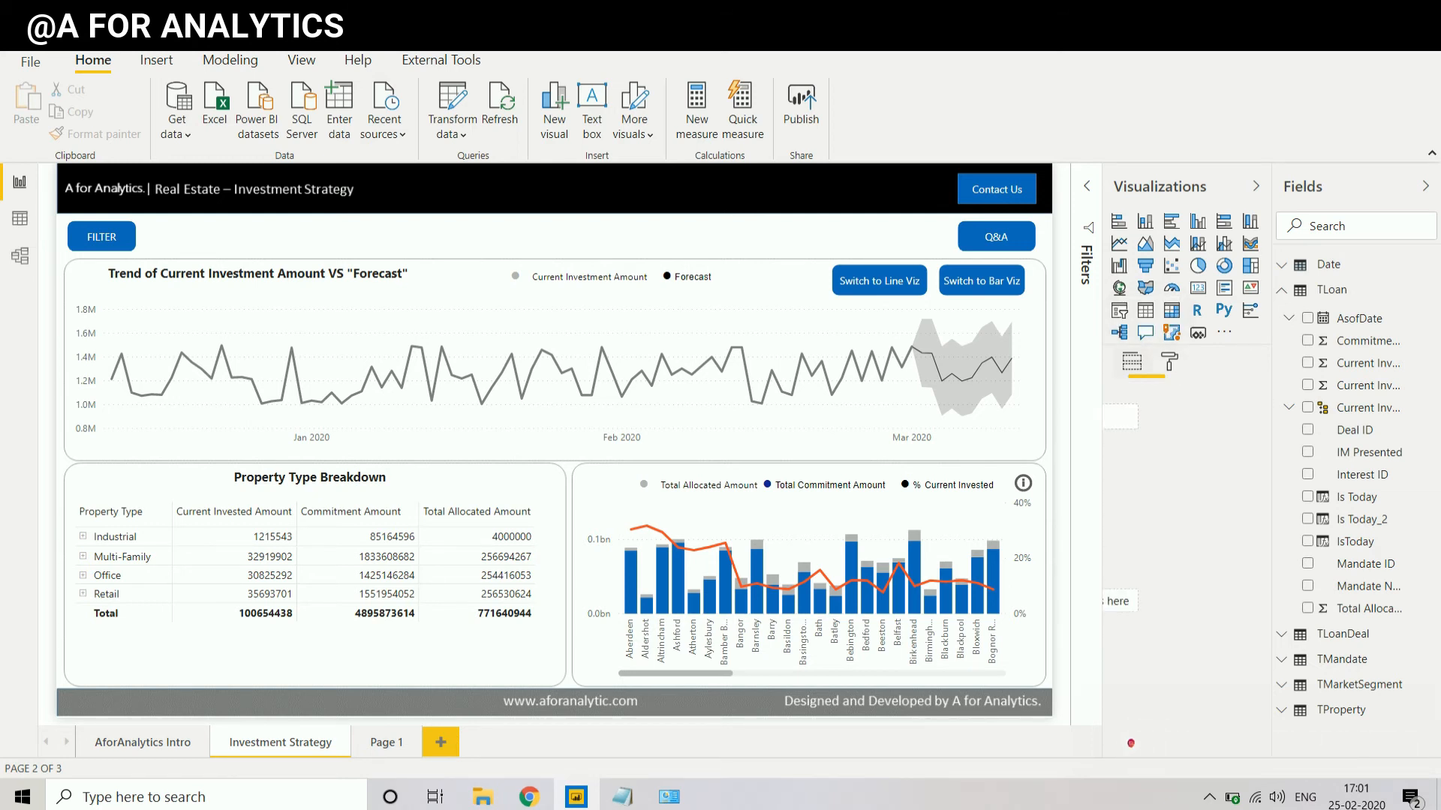
click(1087, 186)
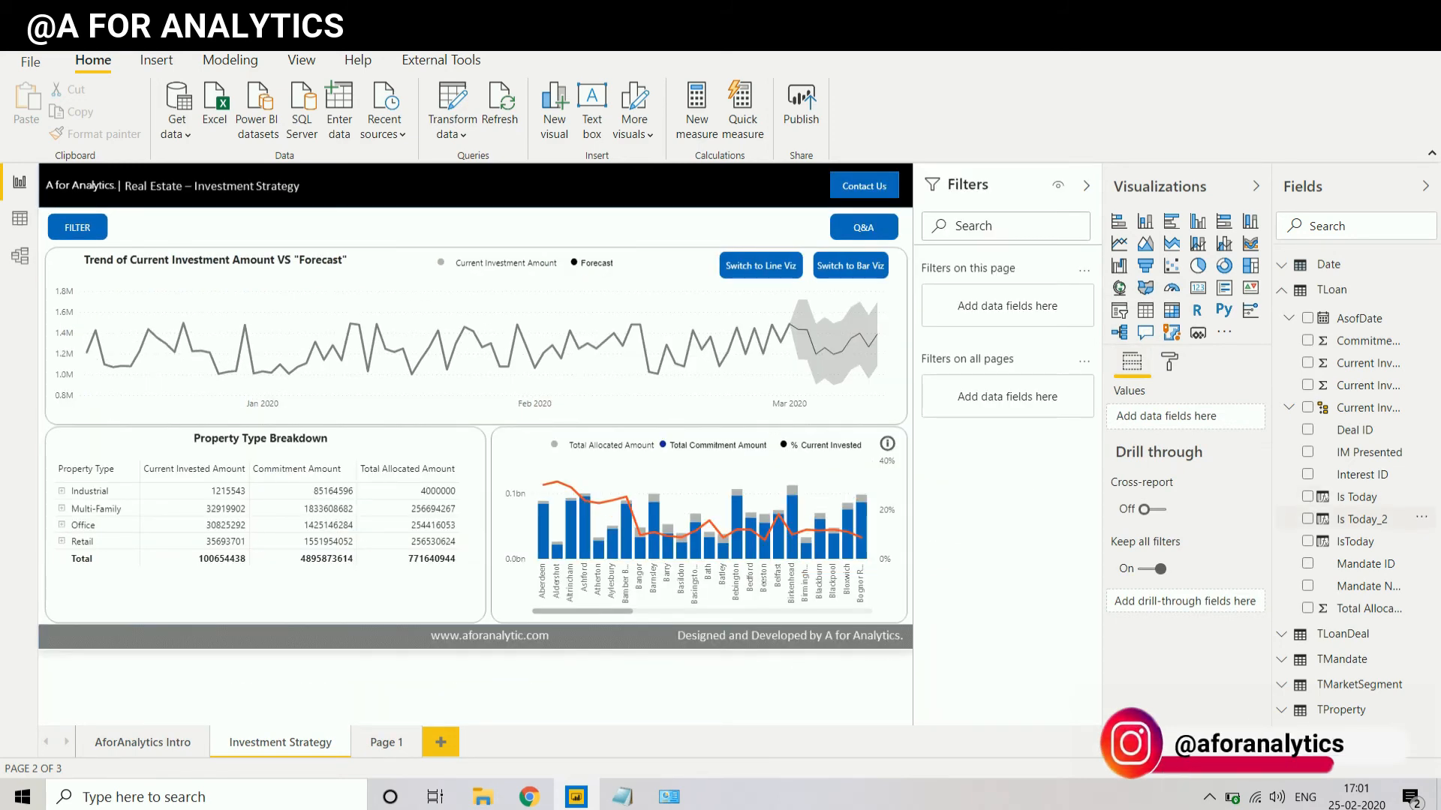
drag(1358, 519, 1006, 304)
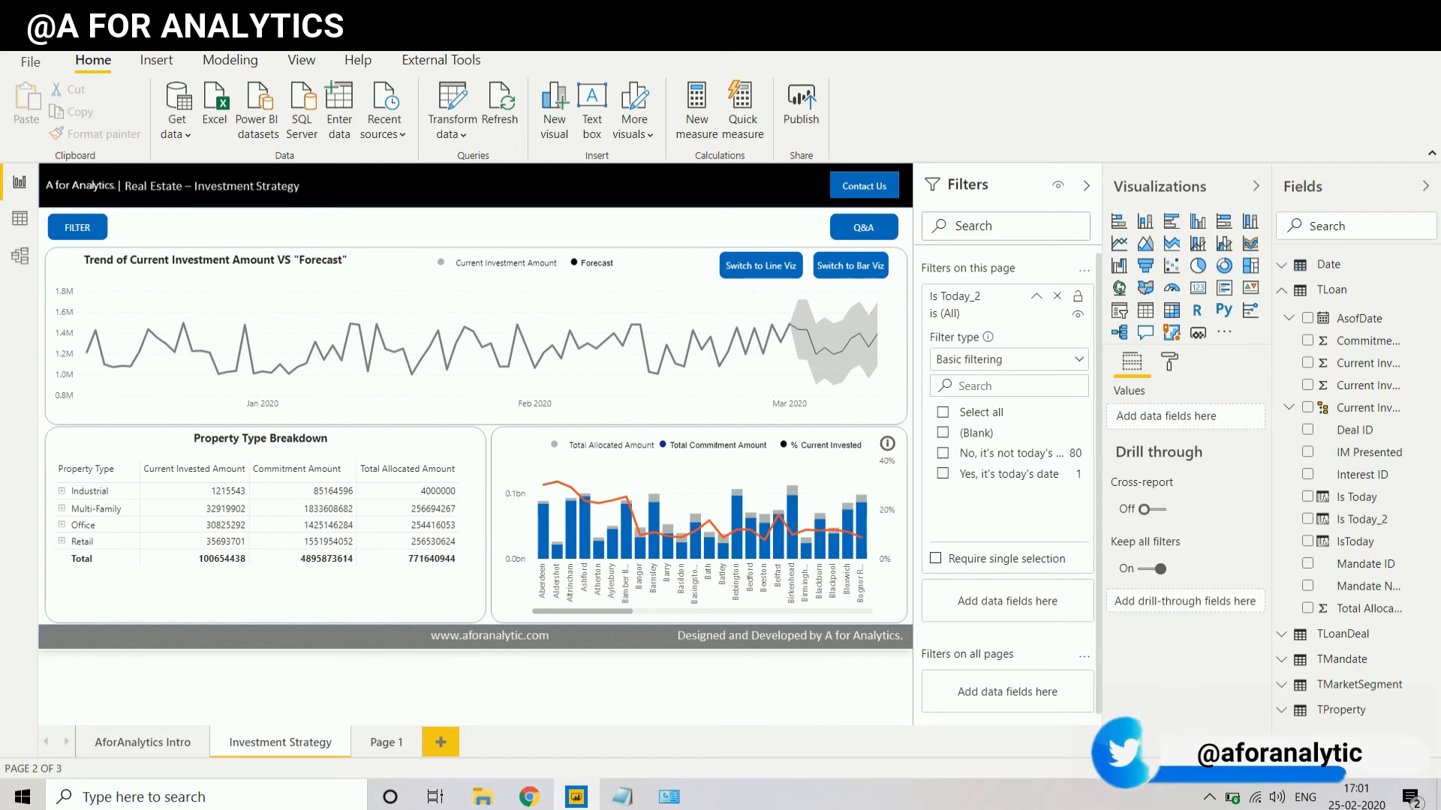
click(943, 473)
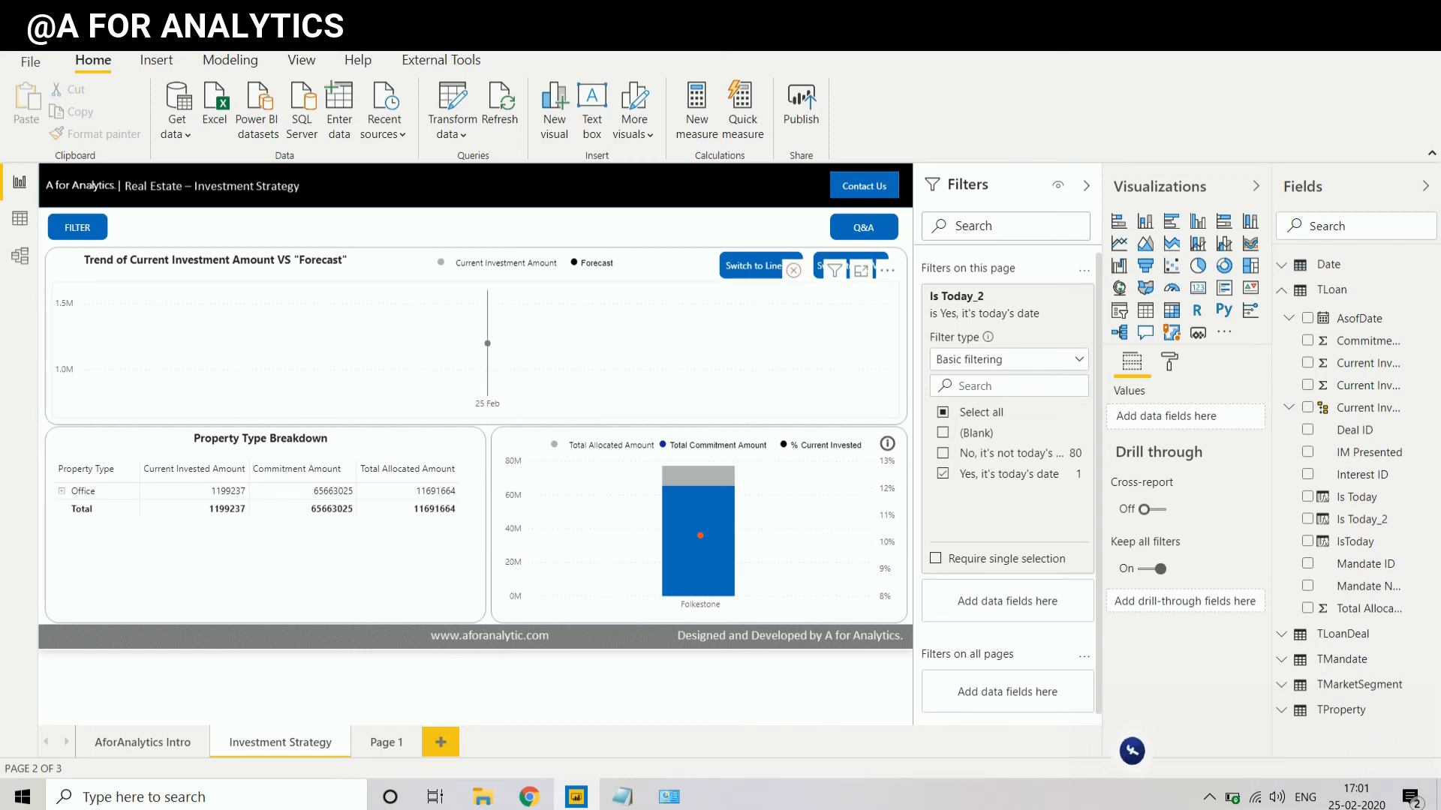
Step: Compare the date of the remaining point in the investment trend chart with the current system date
mouse_move(488, 343)
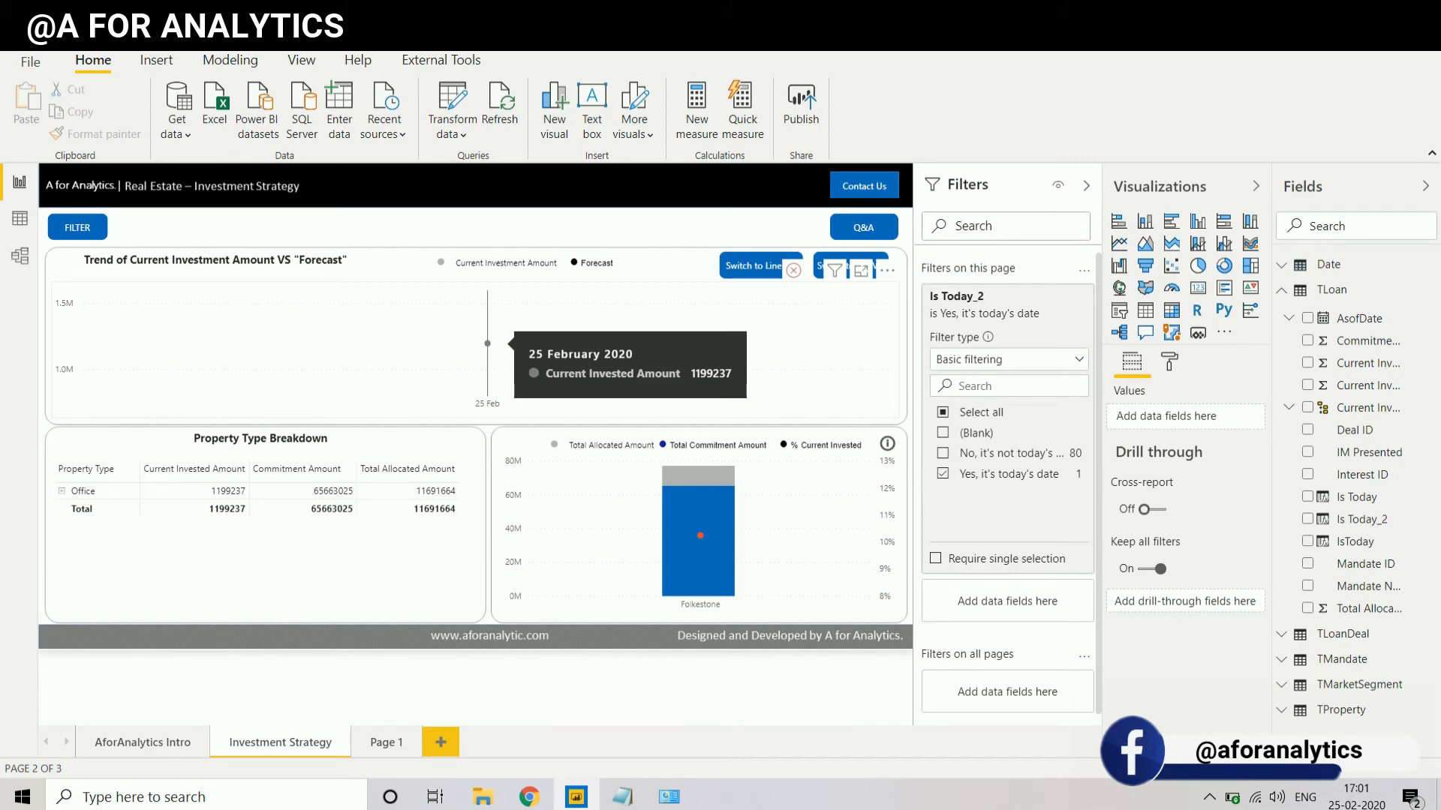
click(1356, 797)
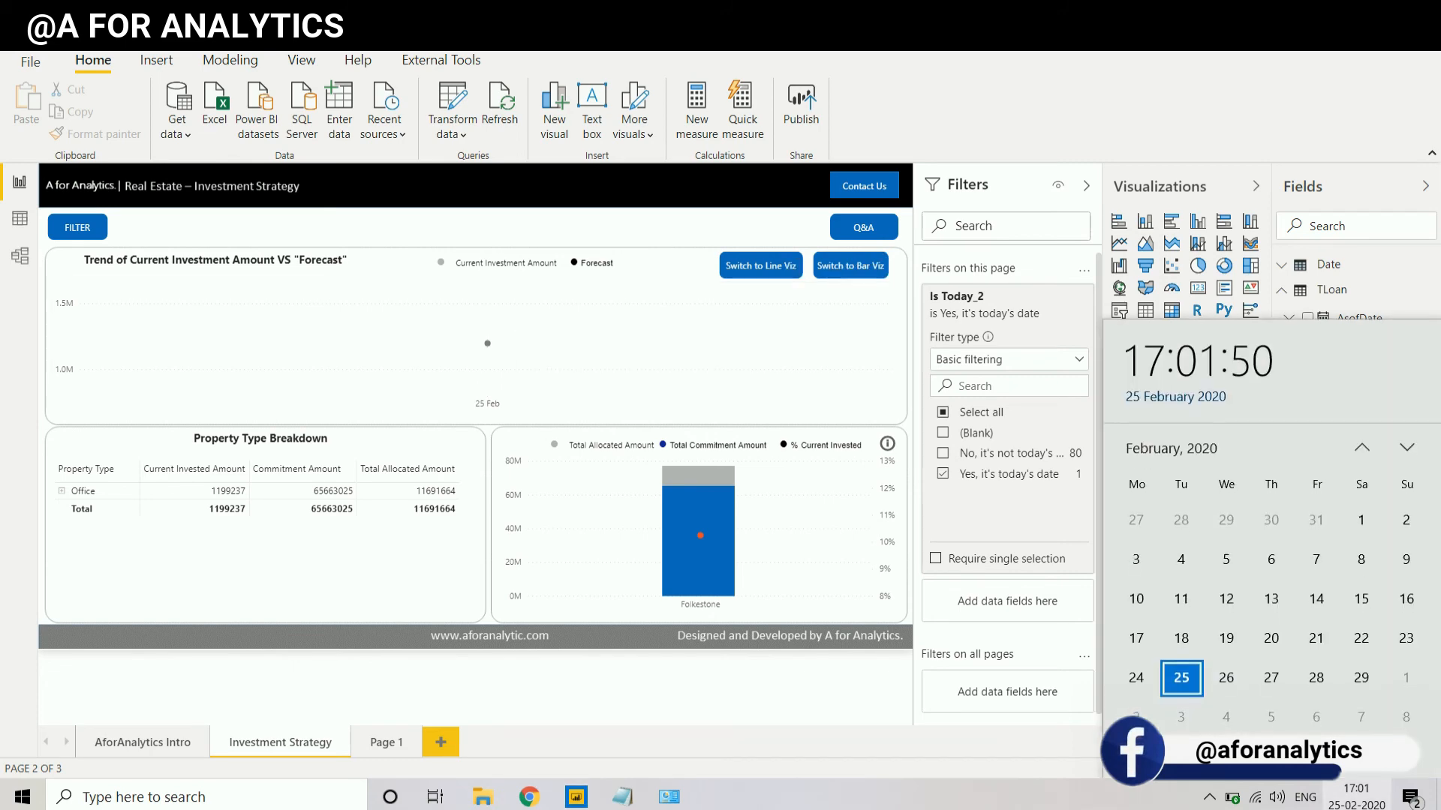
click(758, 687)
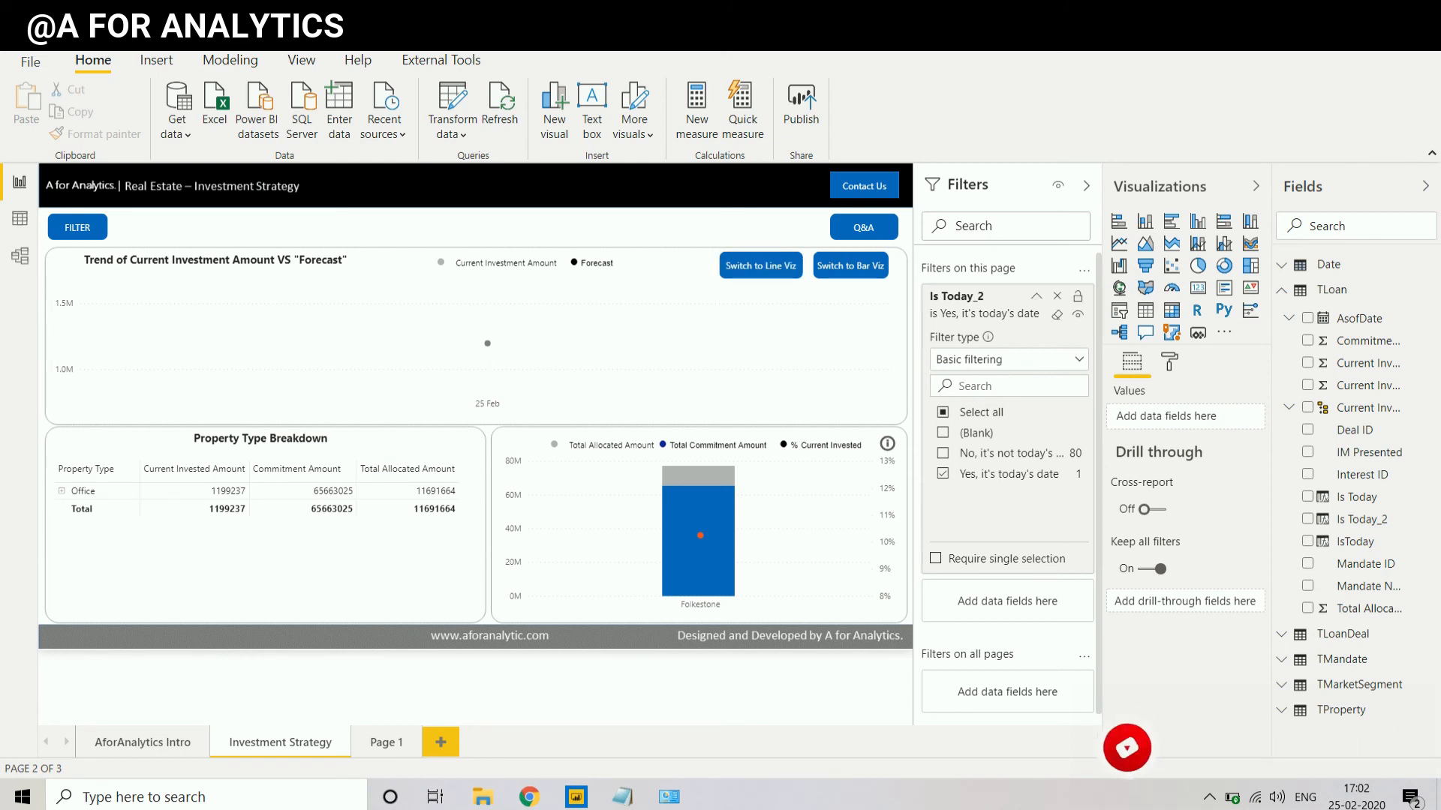
Step: Remove the Is Today_2 filter from the Investment Strategy page and collapse the Filters pane
click(1057, 297)
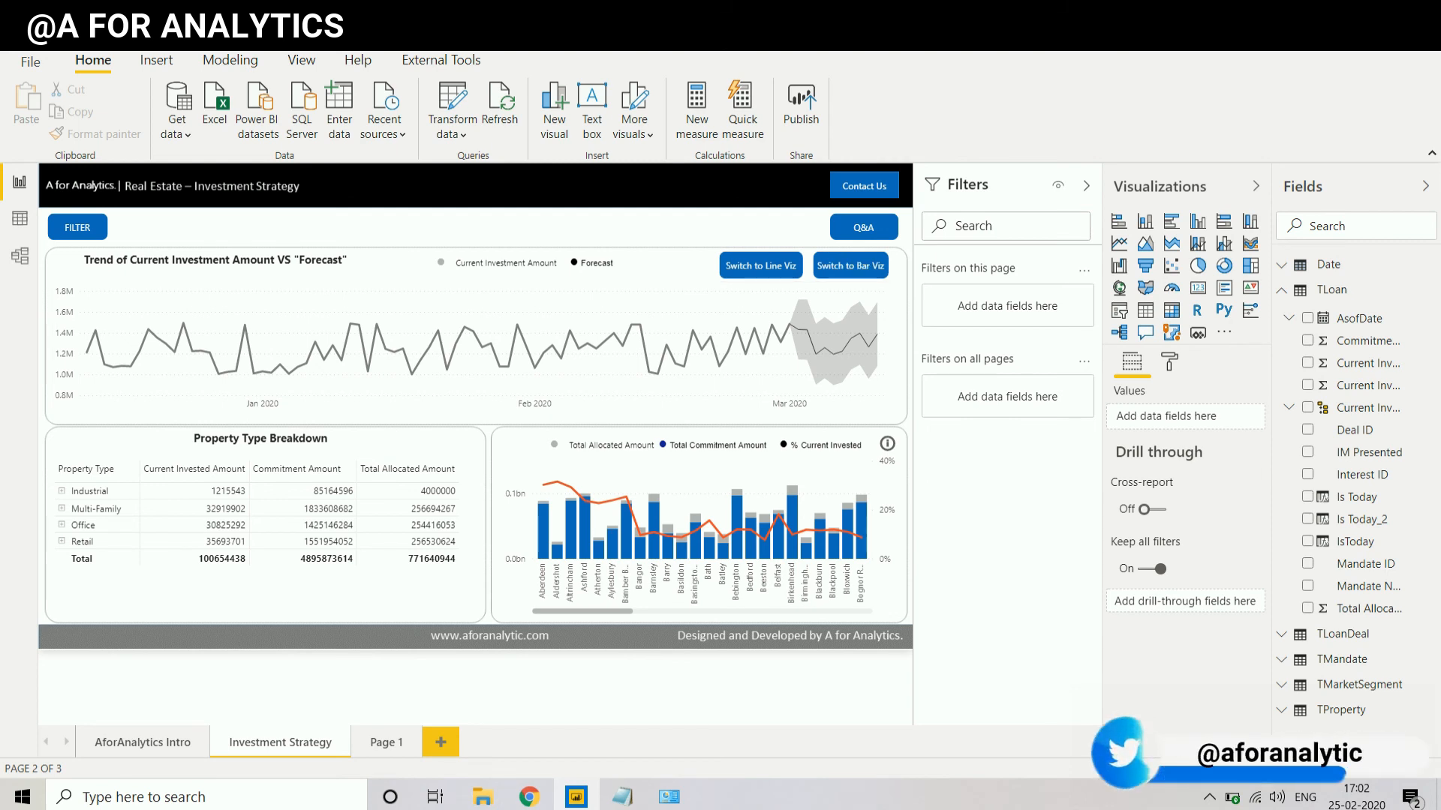
click(1085, 185)
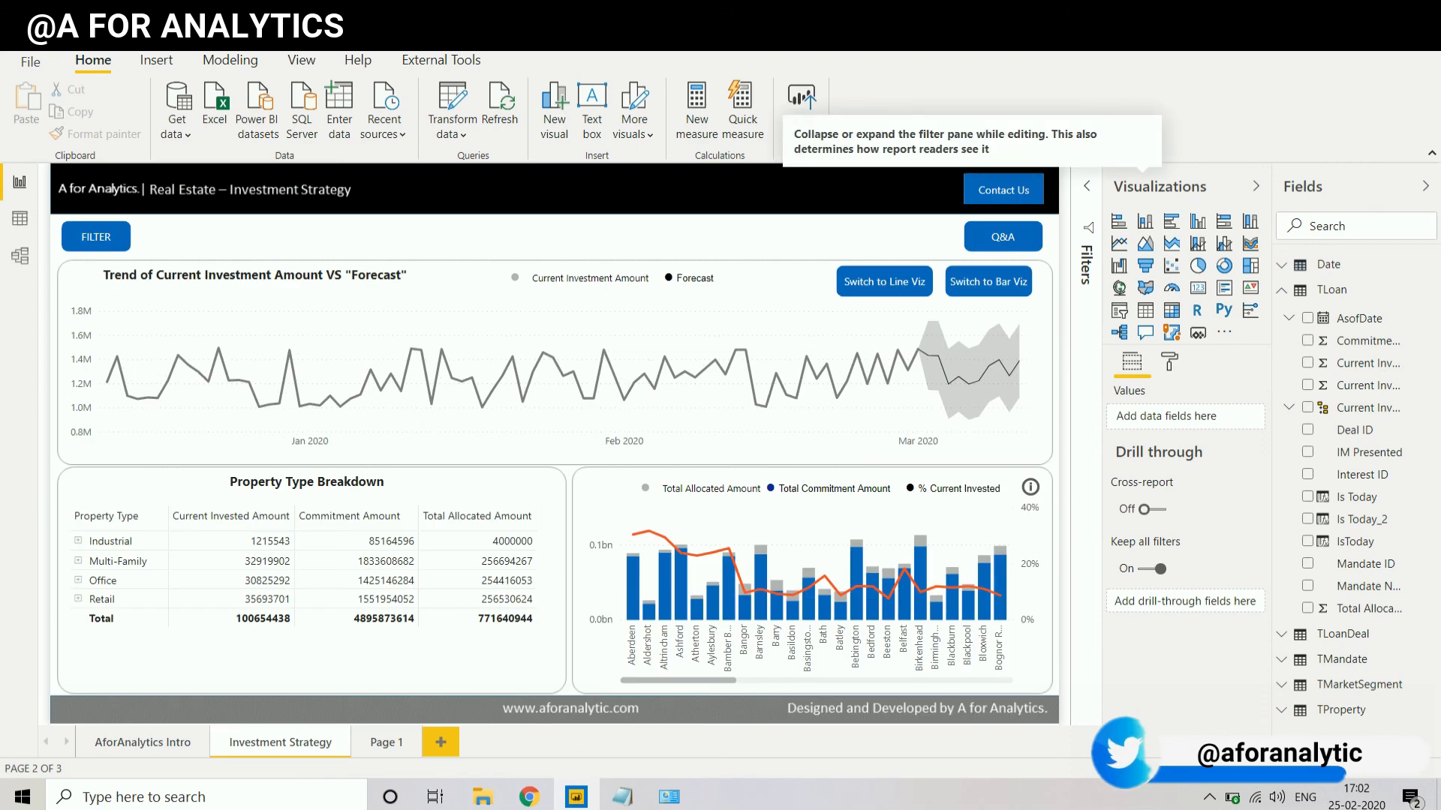